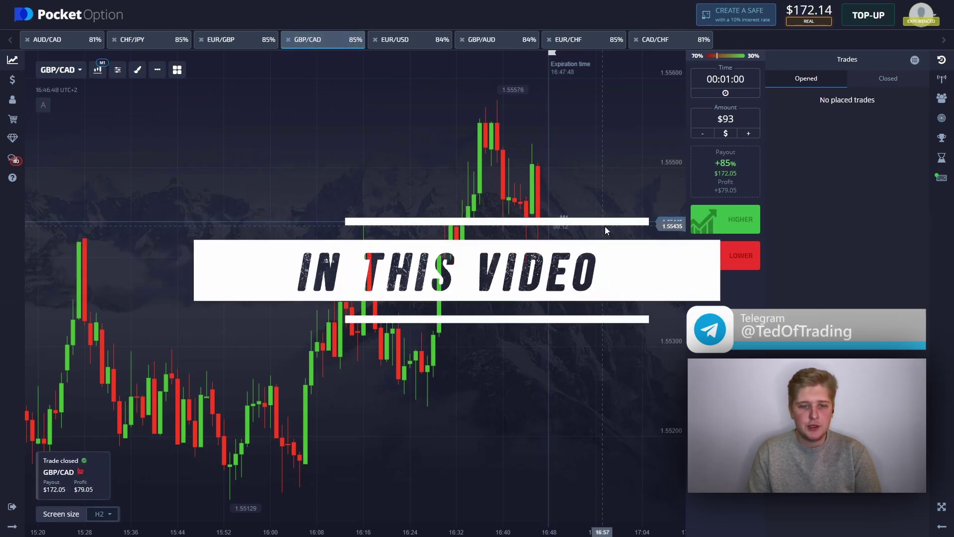
click(943, 62)
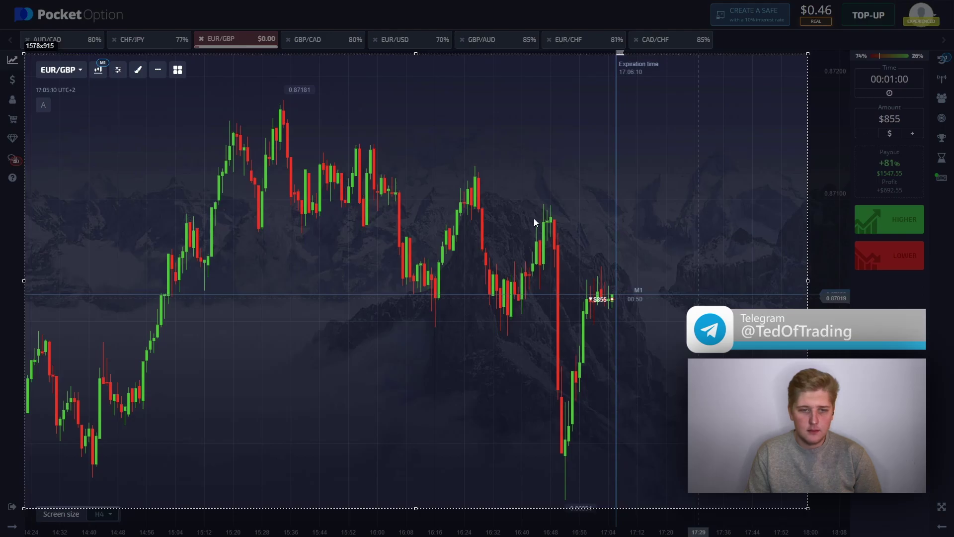
drag(534, 219, 609, 217)
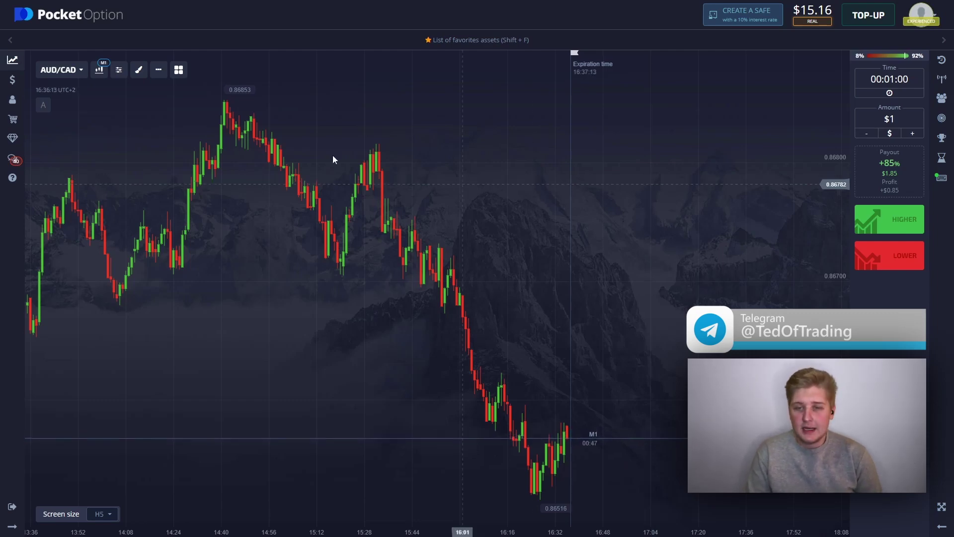
Add the currency pairs AUD/CAD, CHF/JPY, EUR/GBP and GBP/CAD to the favorite assets.
click(58, 70)
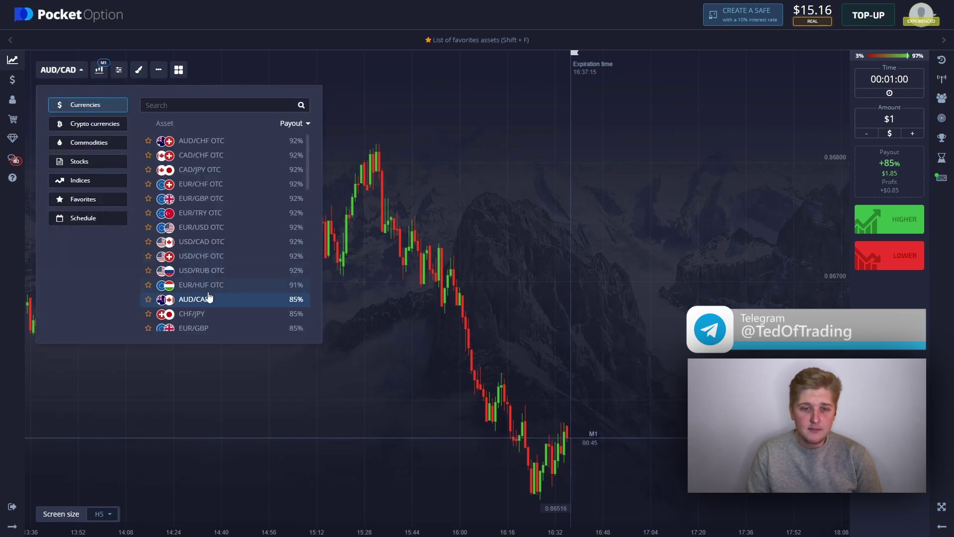
scroll(209, 298, down, 1)
click(149, 249)
click(148, 263)
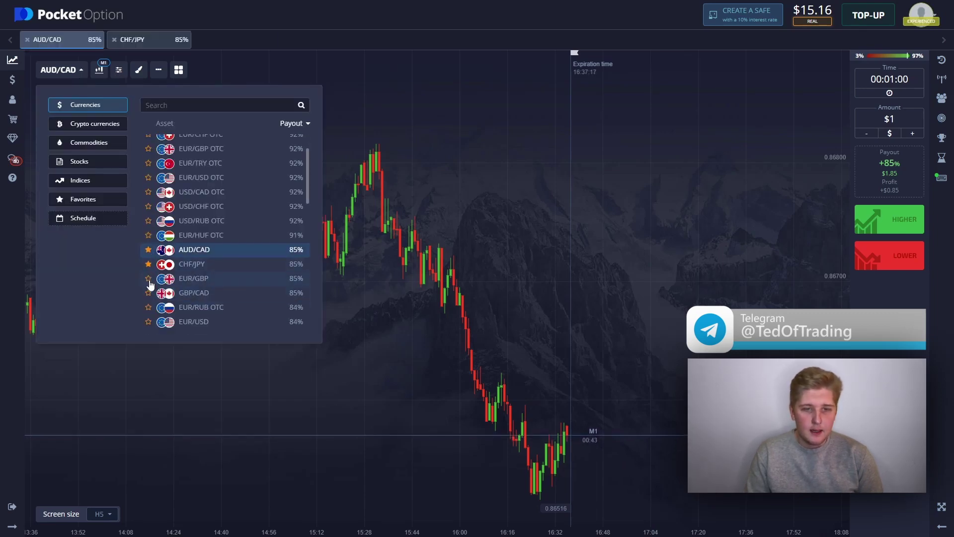
click(148, 278)
click(148, 293)
Add EUR/USD, GBP/AUD, USD/JPY OTC and EUR/CHF to the favorite assets and close the asset list.
scroll(154, 299, down, 1)
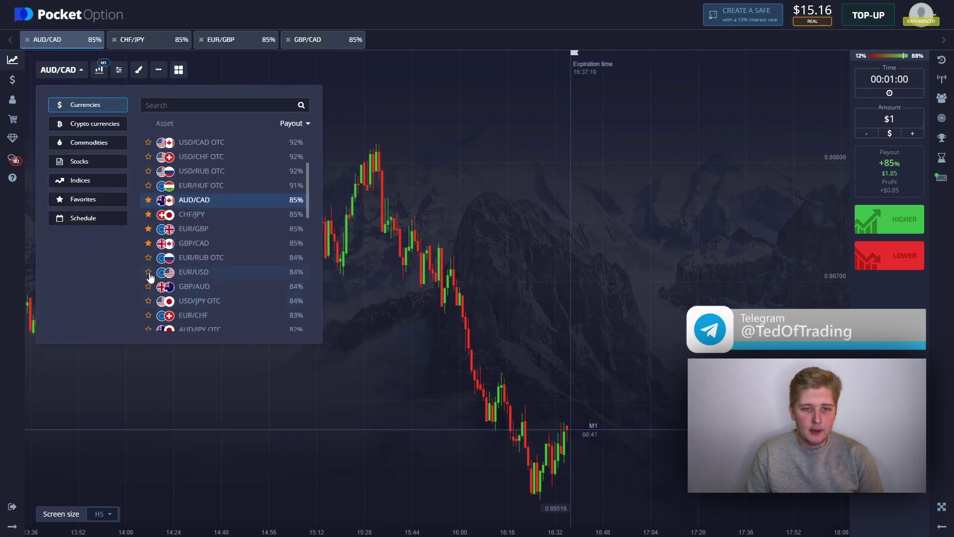
click(148, 271)
click(148, 286)
click(148, 300)
click(148, 315)
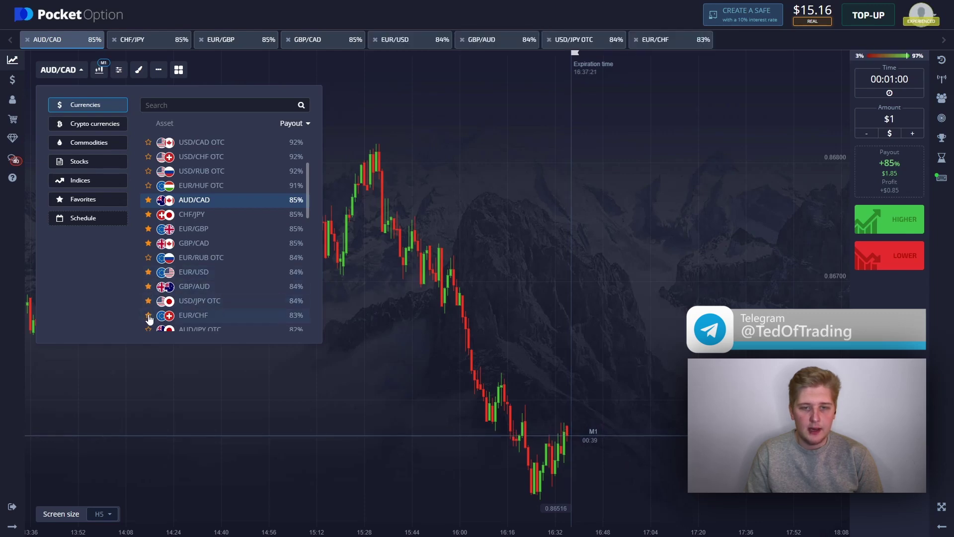
click(581, 223)
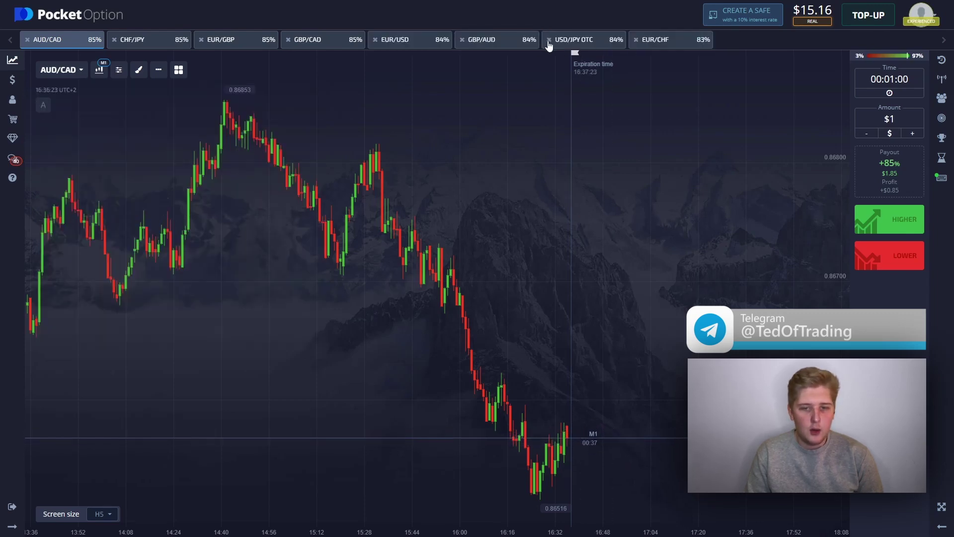
Remove USD/JPY OTC from the favorite assets and add CAD/CHF instead.
click(549, 40)
click(60, 69)
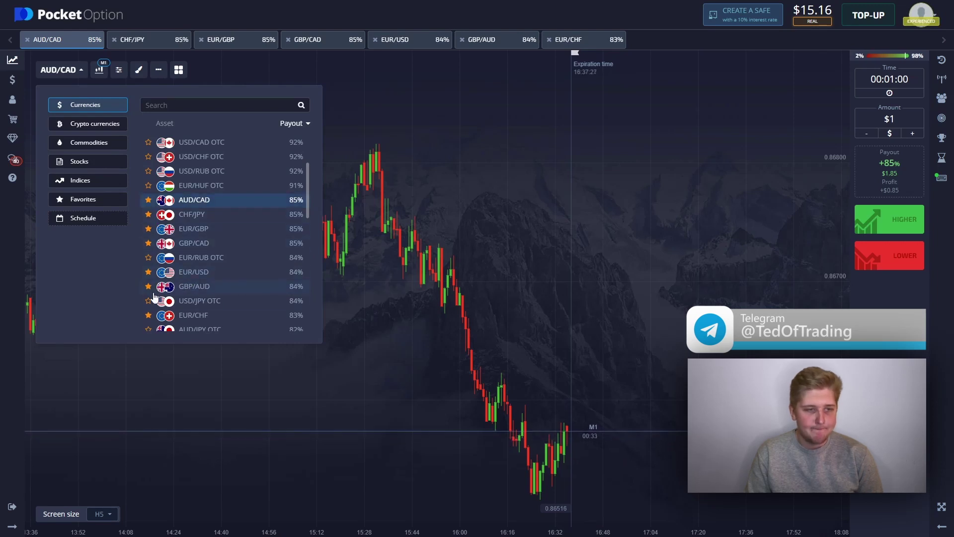
scroll(153, 307, down, 1)
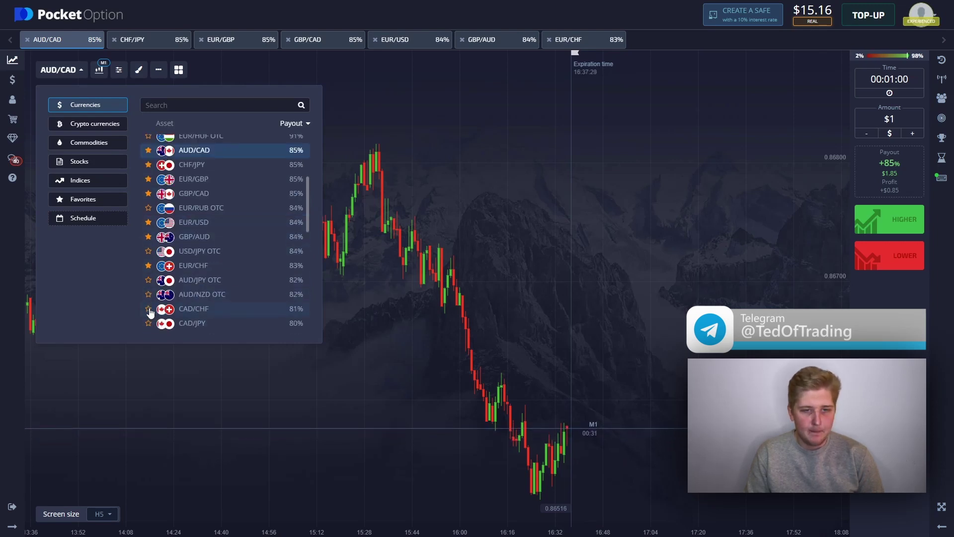
click(148, 309)
click(614, 162)
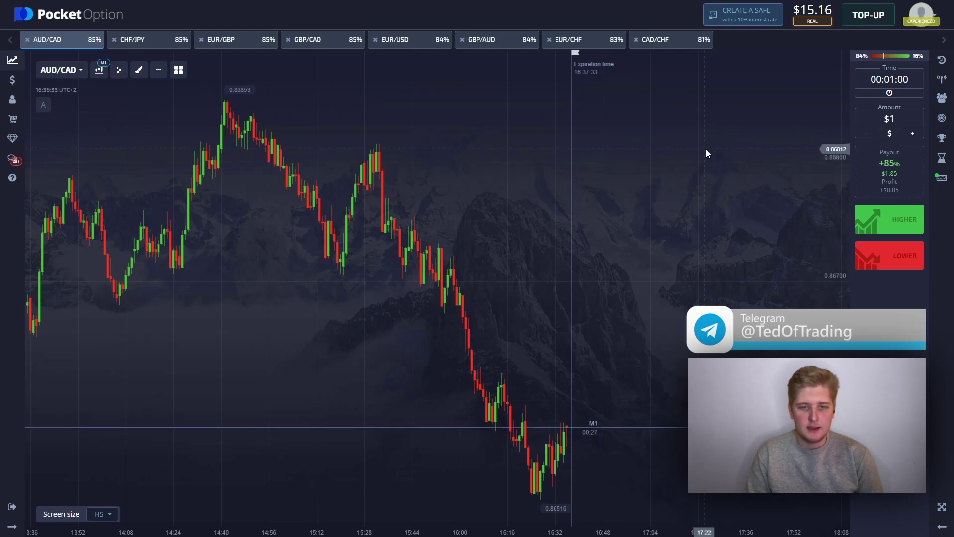
Set the trade amount to $15.
click(899, 119)
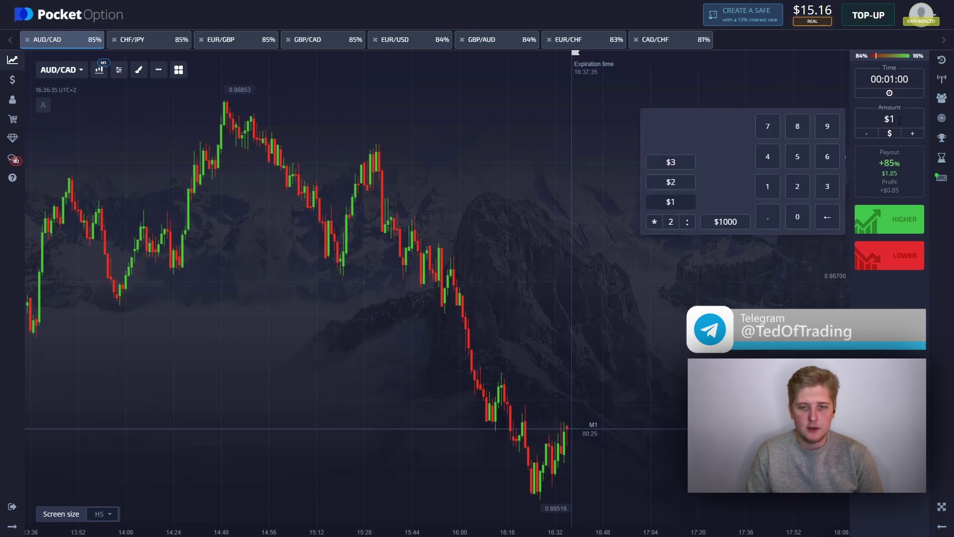
text(5)
click(667, 300)
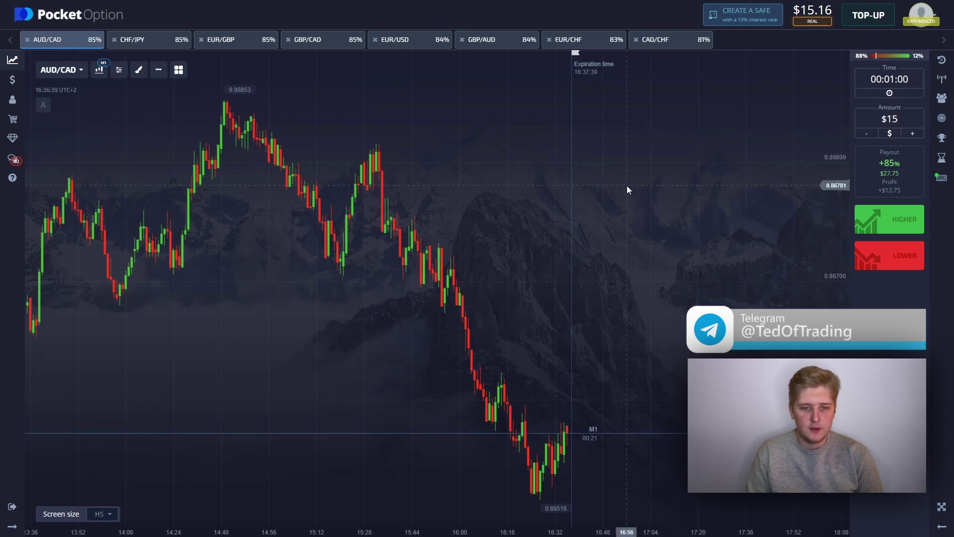
Check the charts of the favorite pairs and place a $15 one-minute Lower trade on GBP/CAD.
click(584, 39)
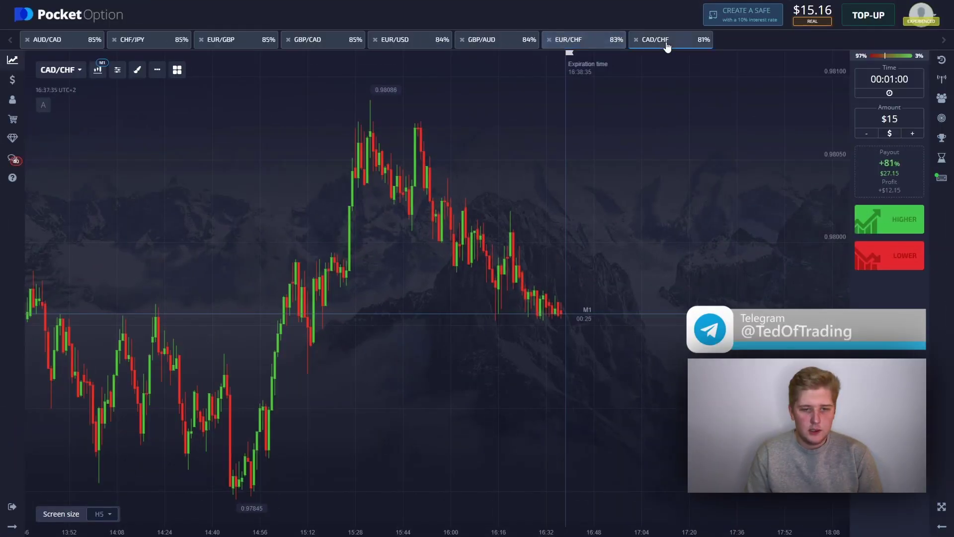
click(407, 40)
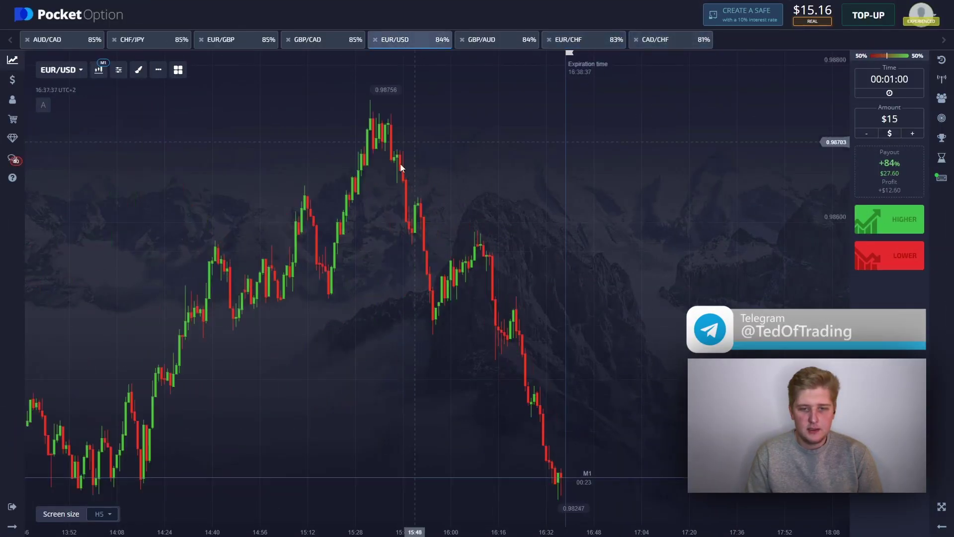
click(320, 46)
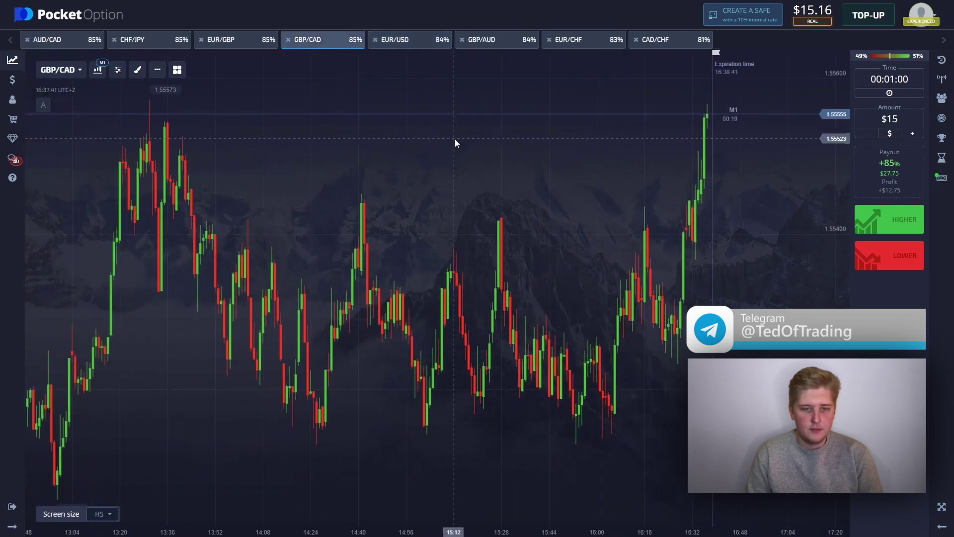
drag(455, 138, 379, 121)
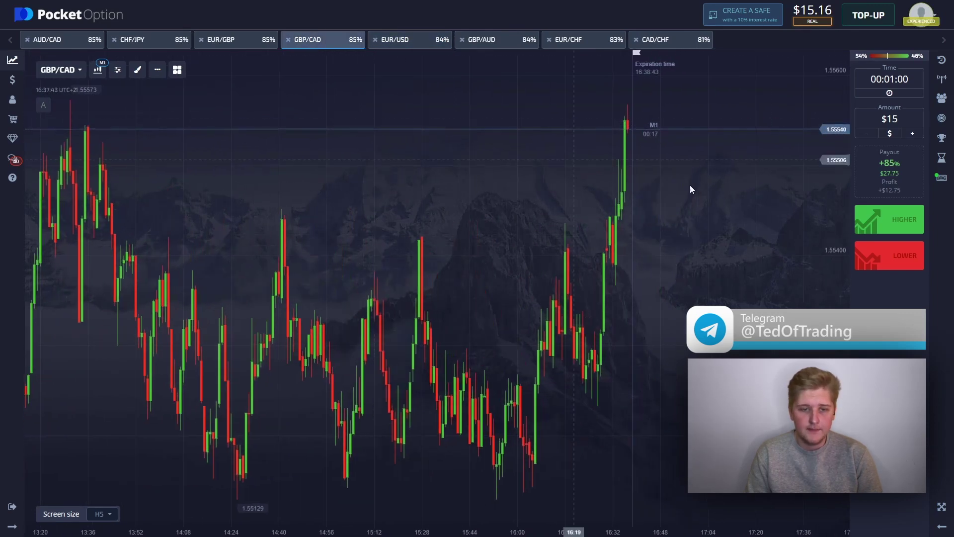
click(889, 255)
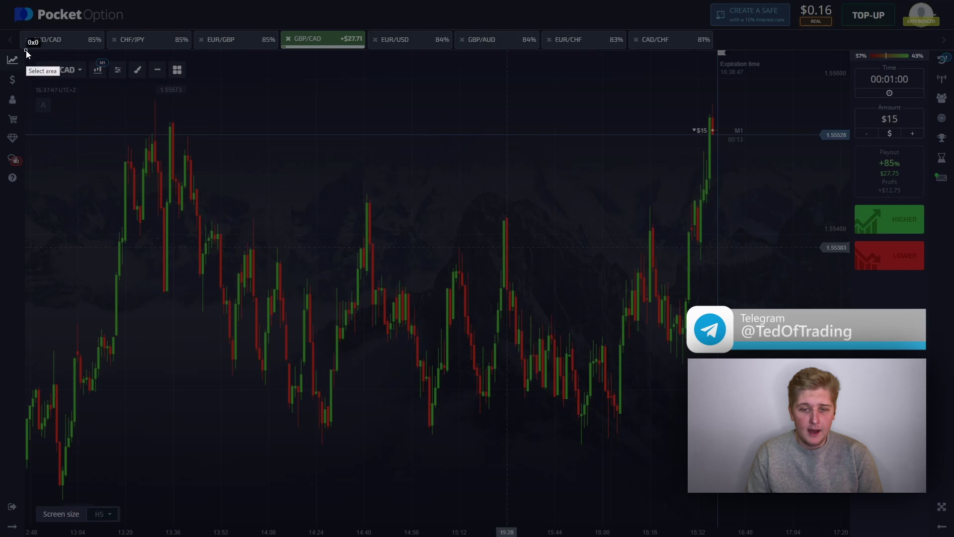
Capture the GBP/CAD chart area, frame the resistance zone across its highs with a rectangle and circle the two peaks touching it.
drag(26, 50, 846, 530)
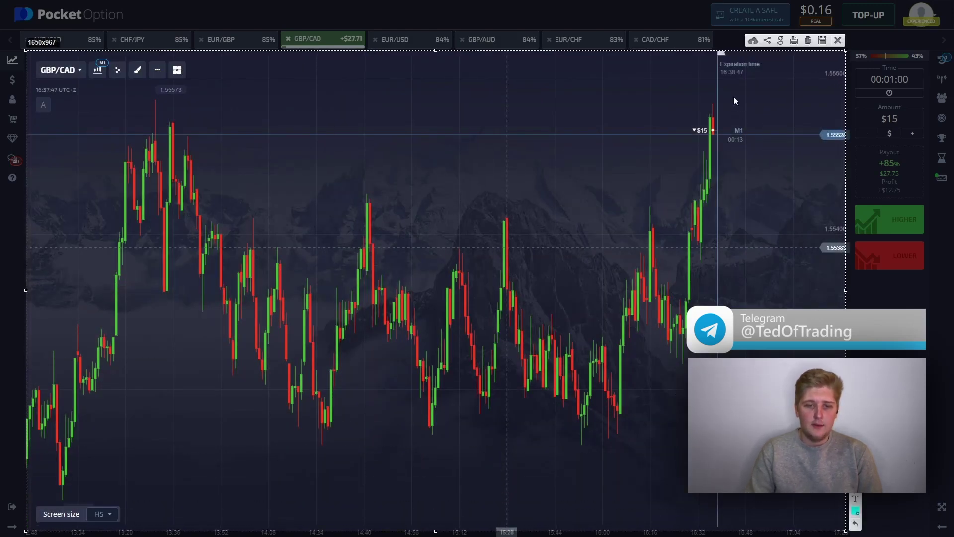
drag(732, 91, 111, 116)
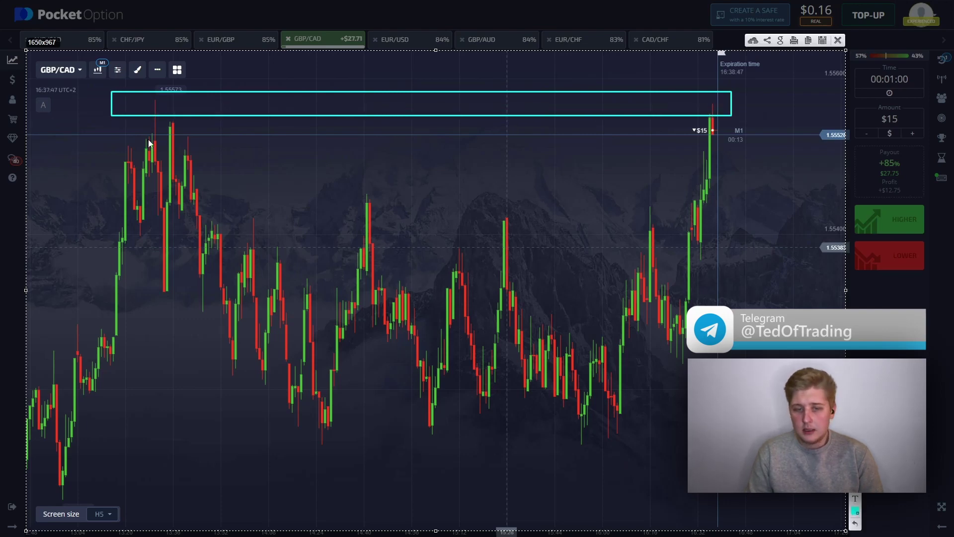
drag(151, 121, 174, 103)
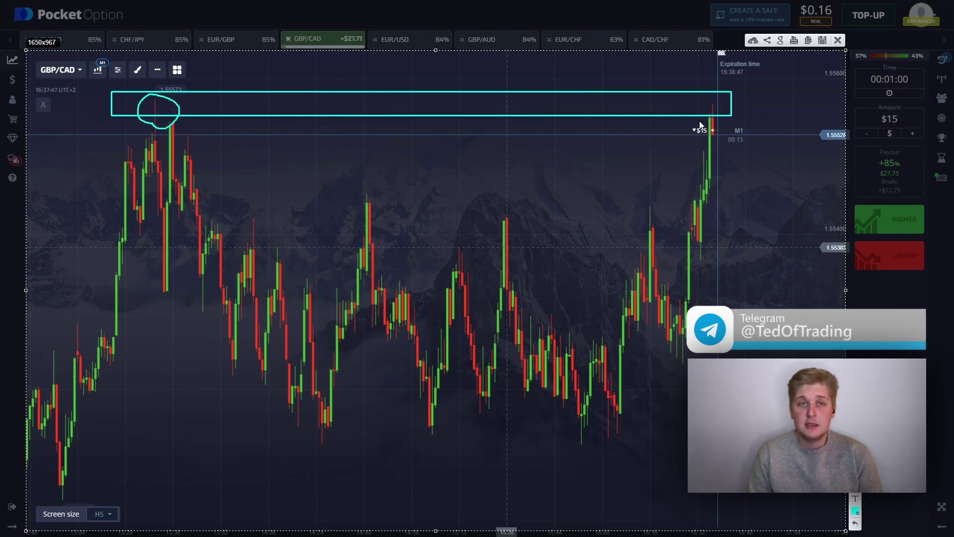
drag(699, 122, 721, 123)
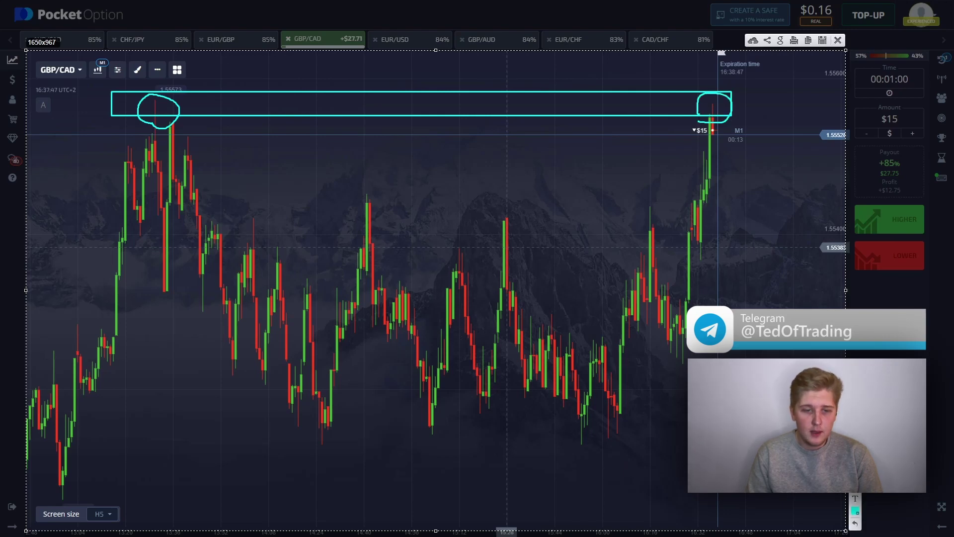
Frame the latest GBP/CAD rally with a rectangle, draw a downward arrow beside it and discard the annotated capture.
mouse_move(713, 117)
mouse_down()
mouse_move(678, 341)
mouse_move(670, 344)
mouse_up()
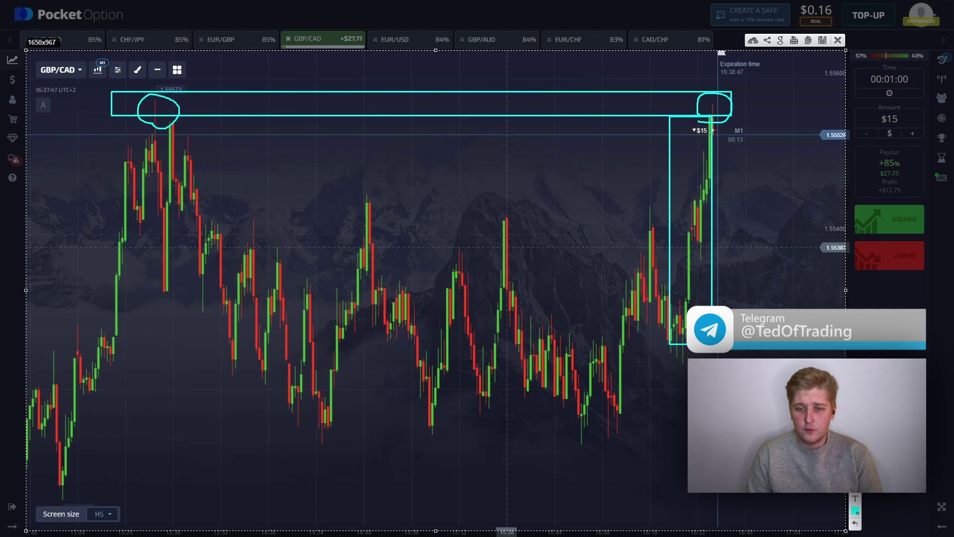
drag(736, 124, 736, 300)
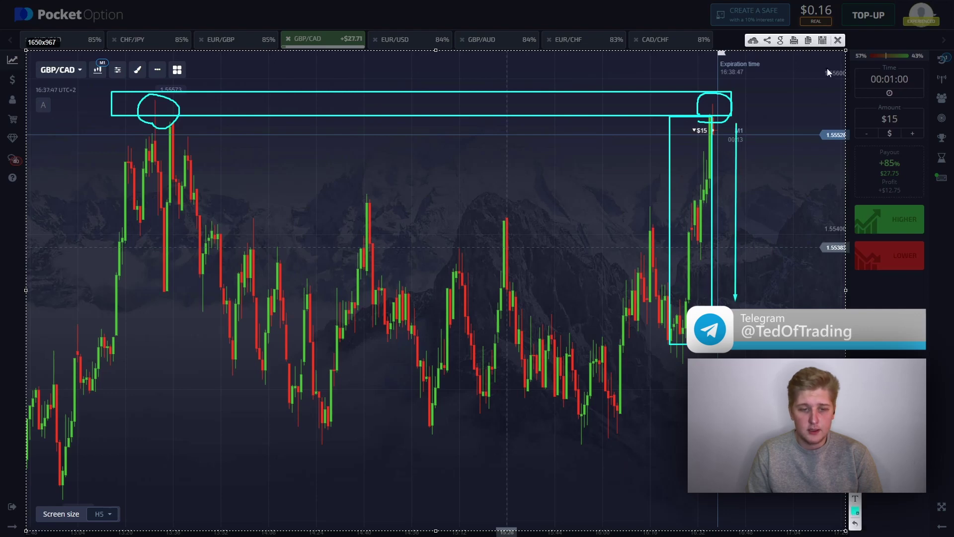
click(839, 40)
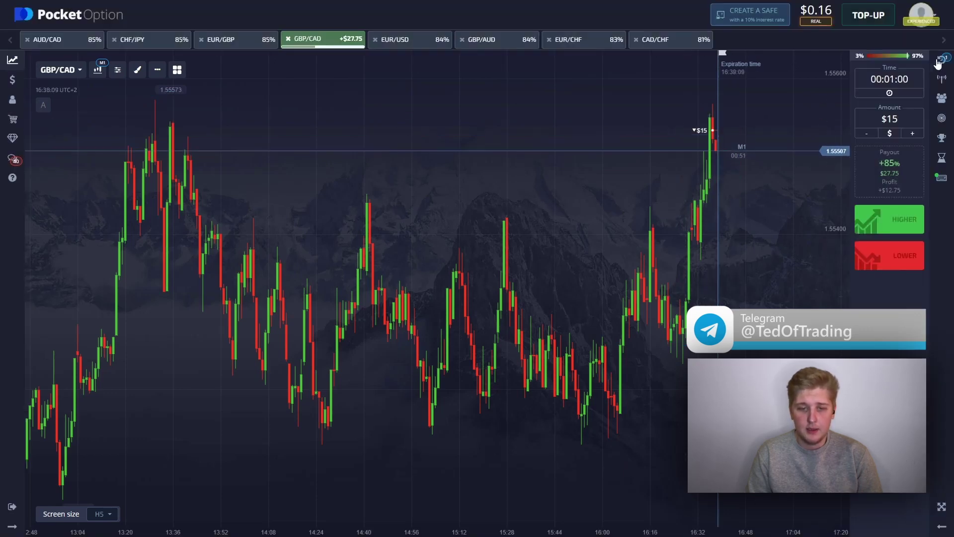
Hide the trades list and set the trade amount to $27.
drag(600, 158, 358, 167)
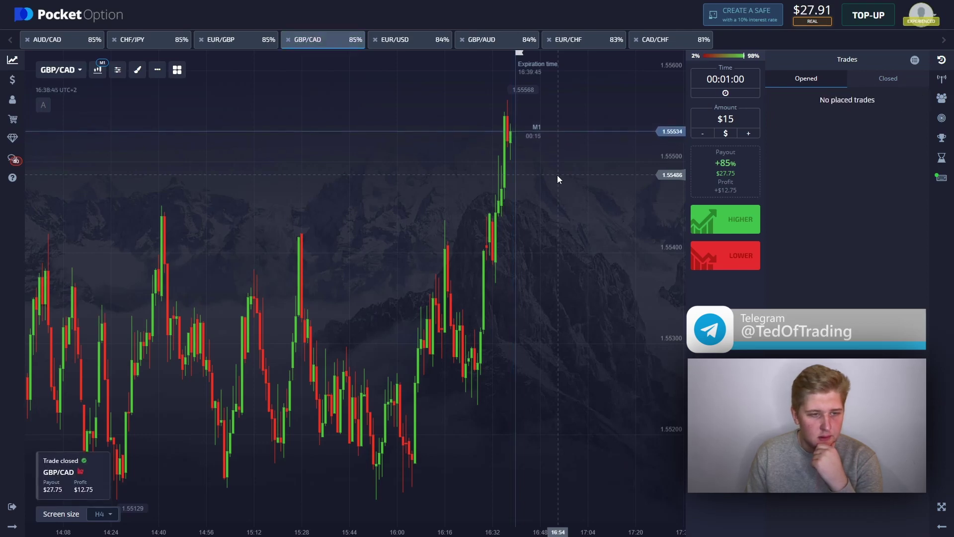
click(949, 62)
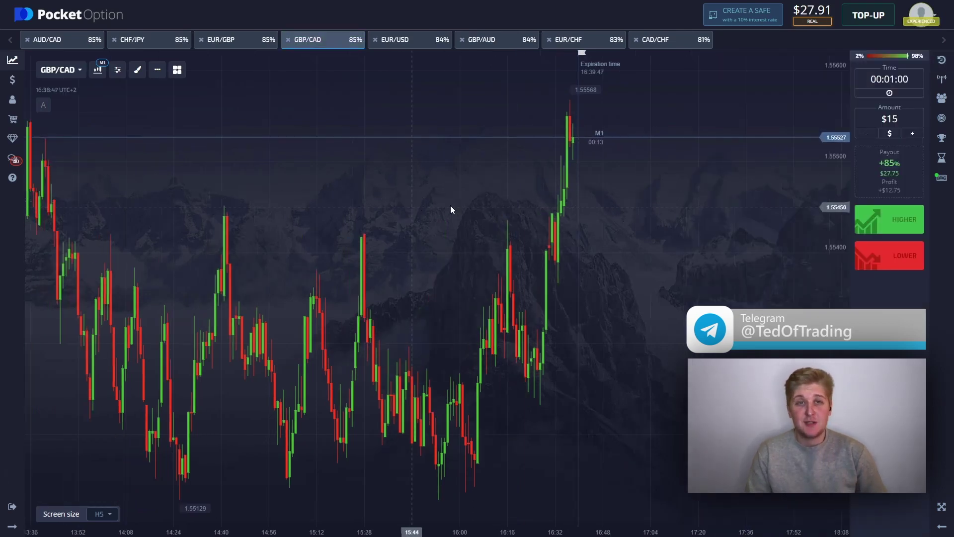
drag(450, 205, 555, 195)
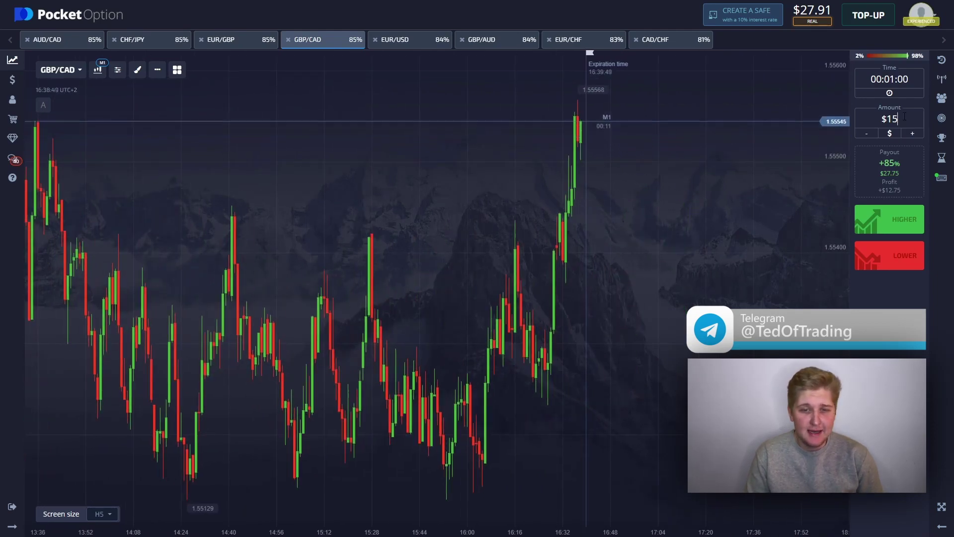
click(890, 119)
text(27)
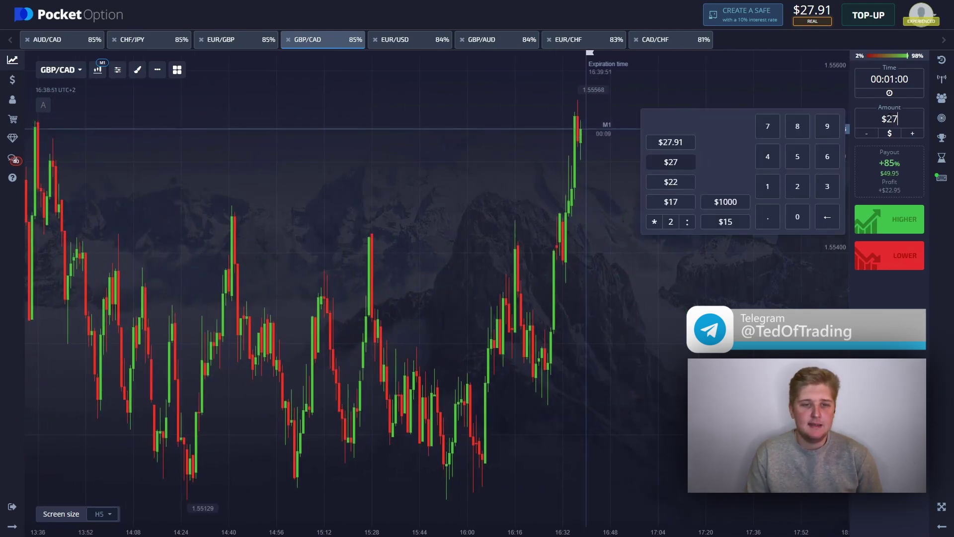
click(642, 288)
Check the EUR/CHF and CAD/CHF charts and place a $27 one-minute Higher trade on EUR/USD.
click(582, 43)
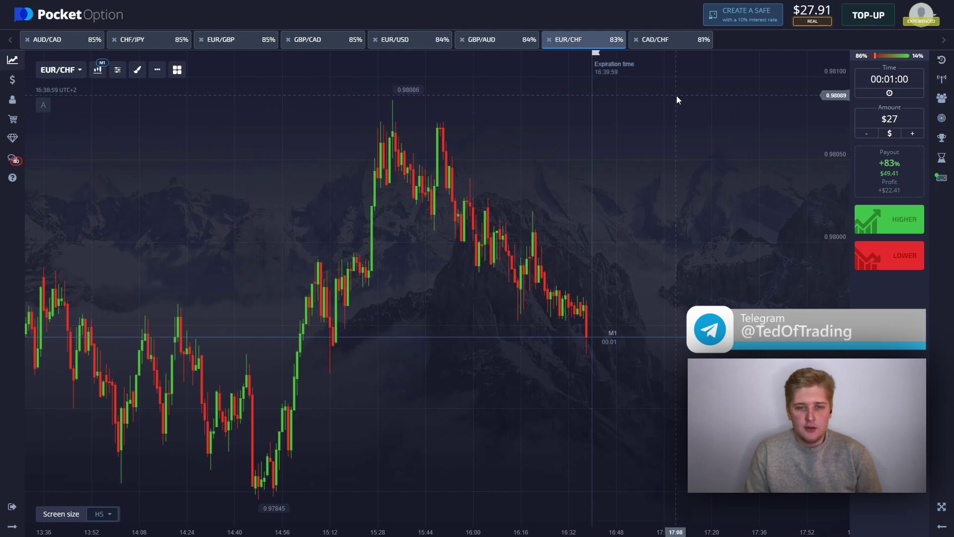
click(667, 45)
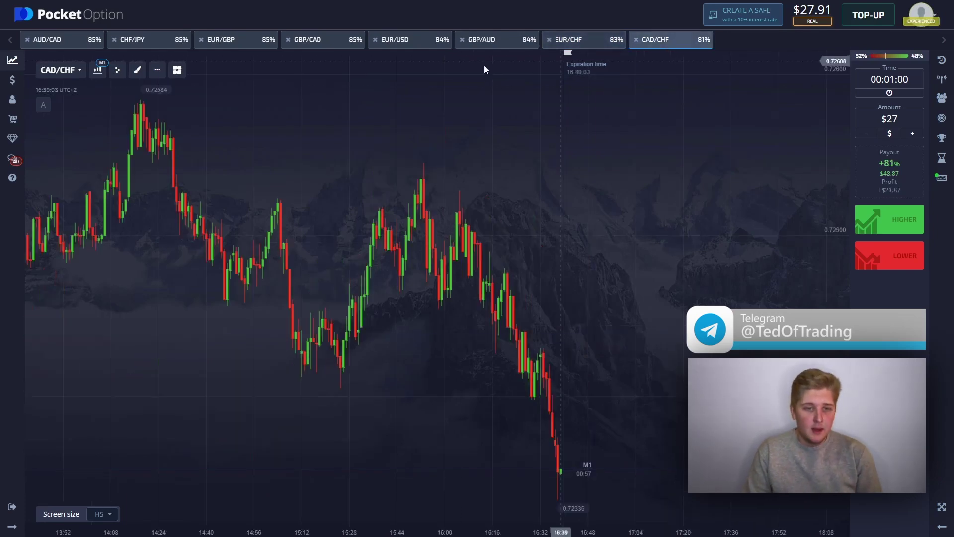
click(417, 40)
mouse_move(408, 242)
mouse_down()
mouse_move(515, 225)
mouse_move(596, 230)
mouse_move(427, 241)
mouse_up()
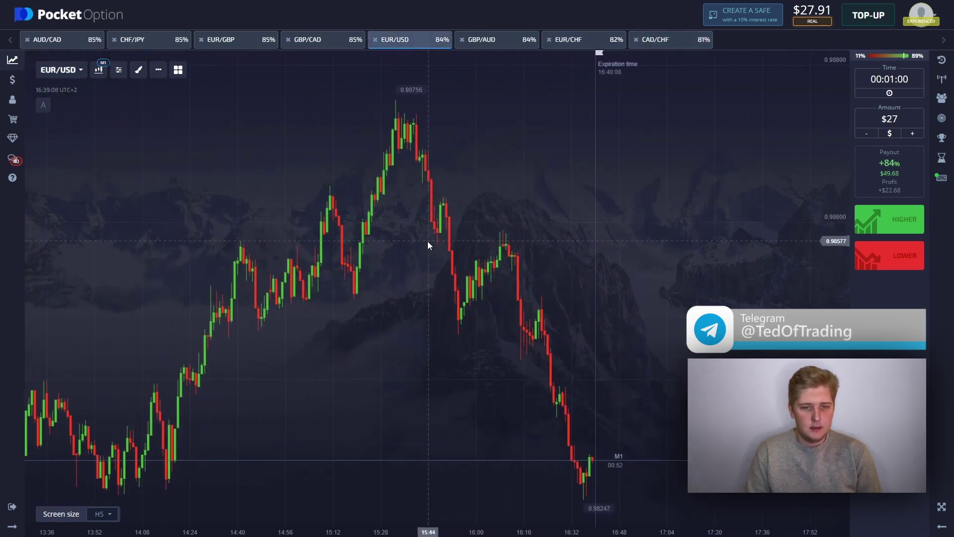
click(883, 219)
Capture the EUR/USD chart and mark the earlier consolidation zone with a rectangle, a circle at its end and an arrow along the rally.
drag(304, 238, 427, 243)
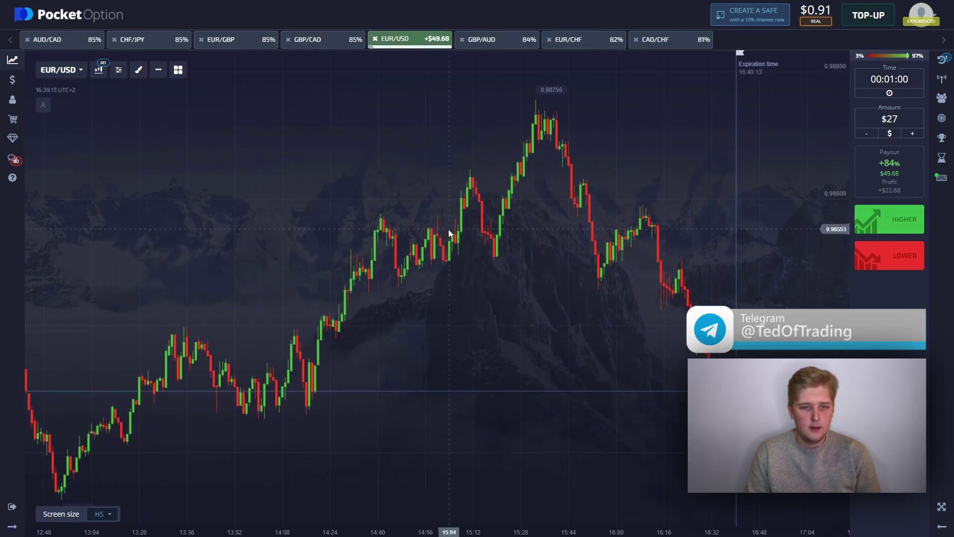
key(Print)
drag(25, 53, 853, 536)
drag(162, 333, 769, 418)
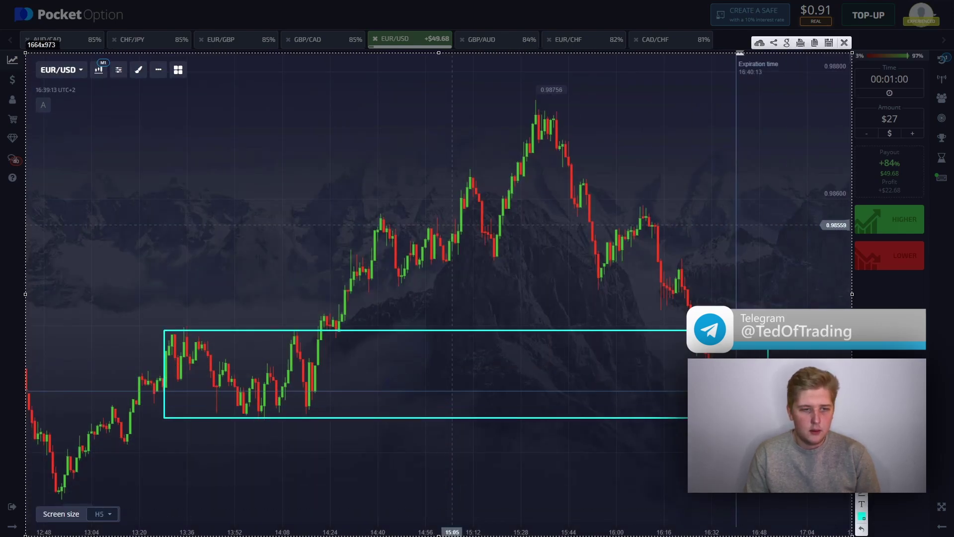
mouse_move(264, 379)
mouse_down()
mouse_move(349, 401)
mouse_move(295, 317)
mouse_up()
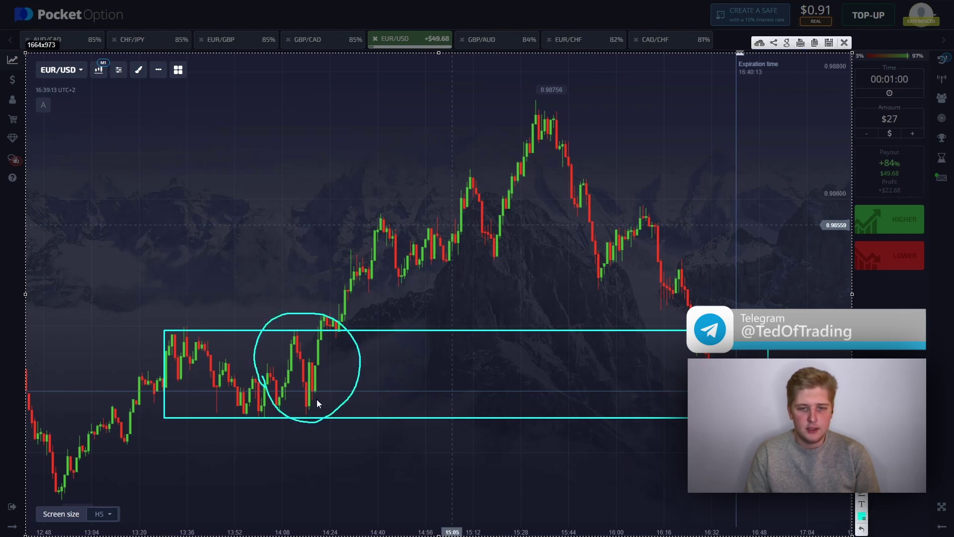
mouse_move(308, 412)
mouse_down()
mouse_move(526, 211)
mouse_move(547, 140)
mouse_up()
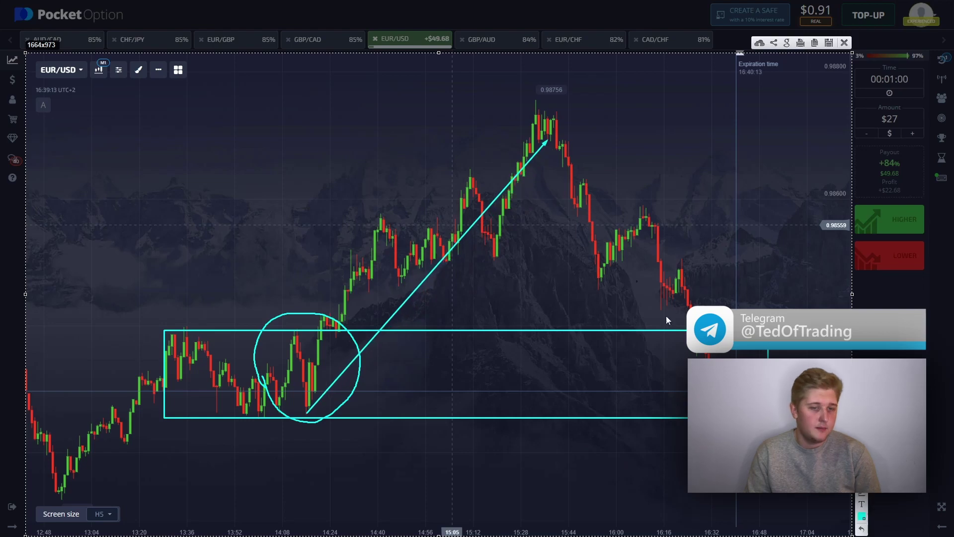
Circle the EUR/USD peak, draw a downward arrow along the decline after it and discard the annotated capture.
drag(535, 102, 561, 93)
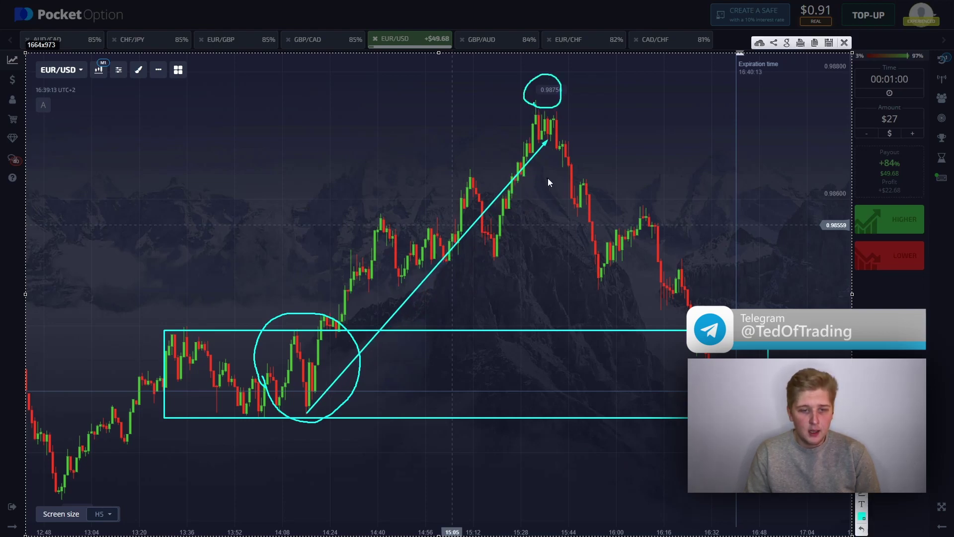
drag(543, 161, 622, 328)
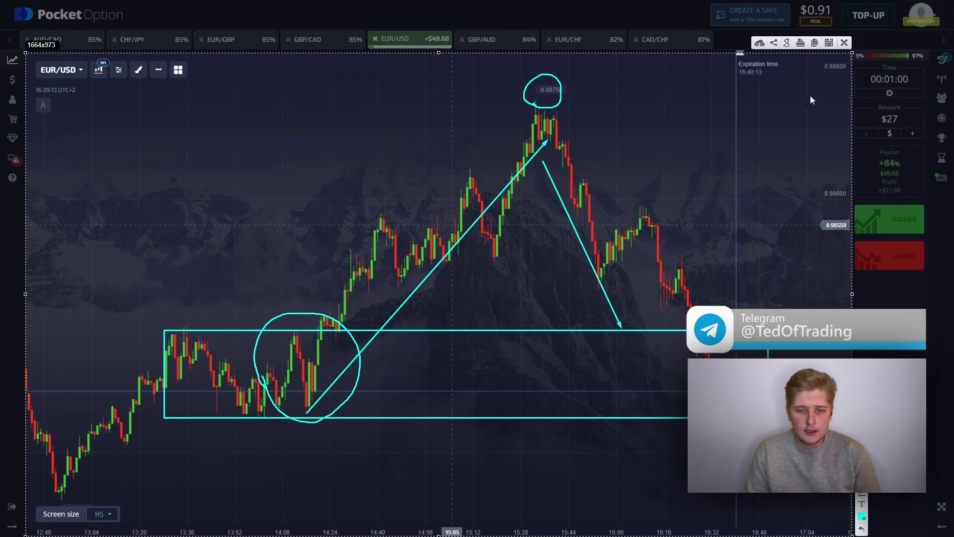
click(844, 43)
Show the open trades list and follow the EUR/USD trade on the latest candles until it expires.
click(945, 63)
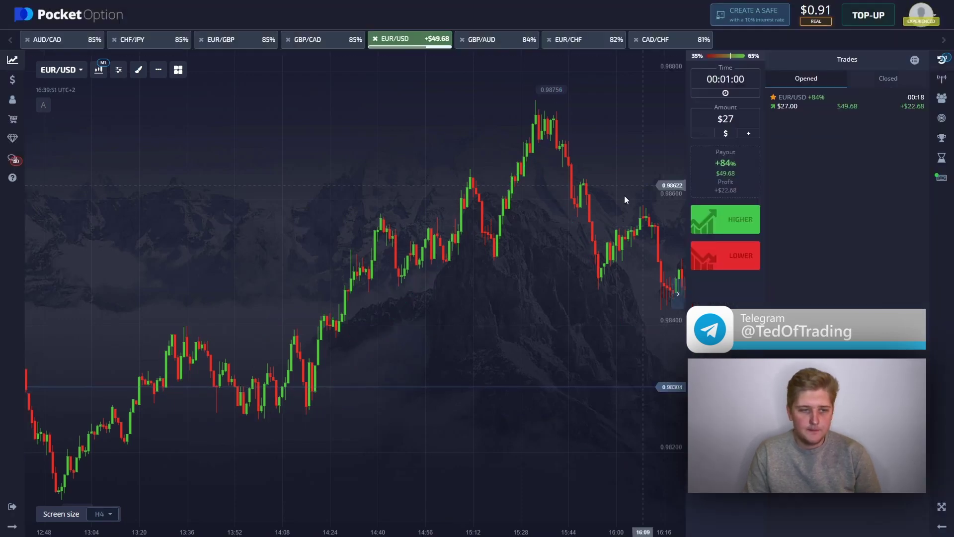
scroll(521, 252, up, 3)
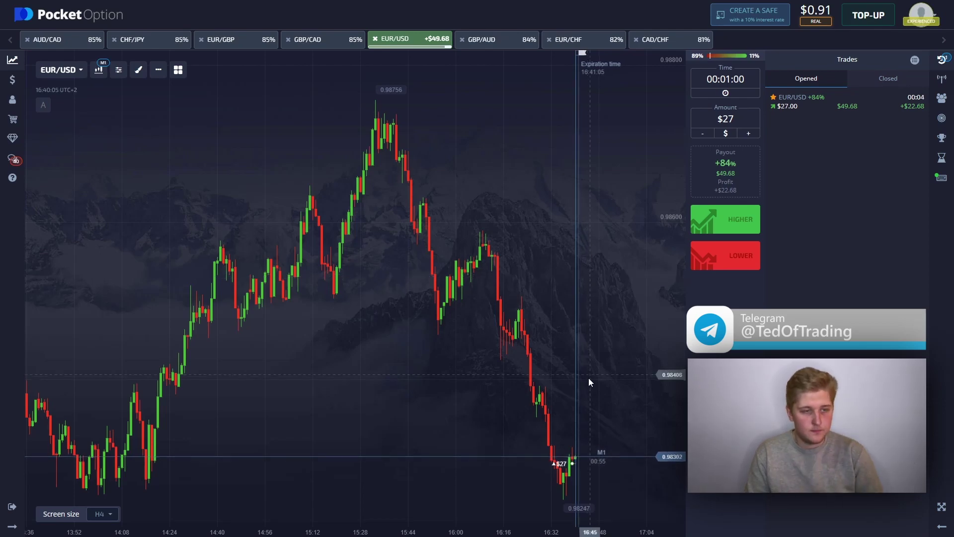
scroll(565, 364, up, 2)
scroll(566, 368, up, 1)
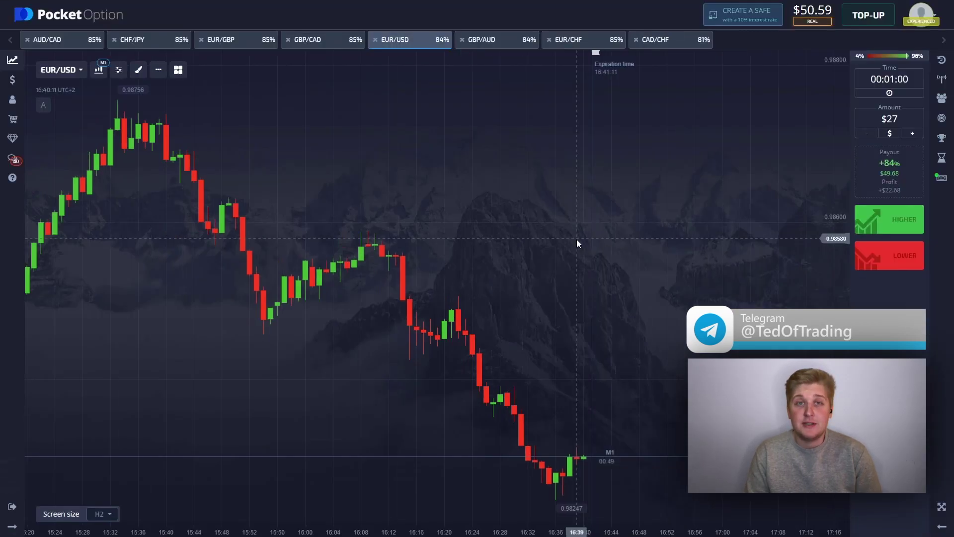
Switch to the GBP/AUD chart and set the trade amount to $50.
scroll(578, 236, down, 3)
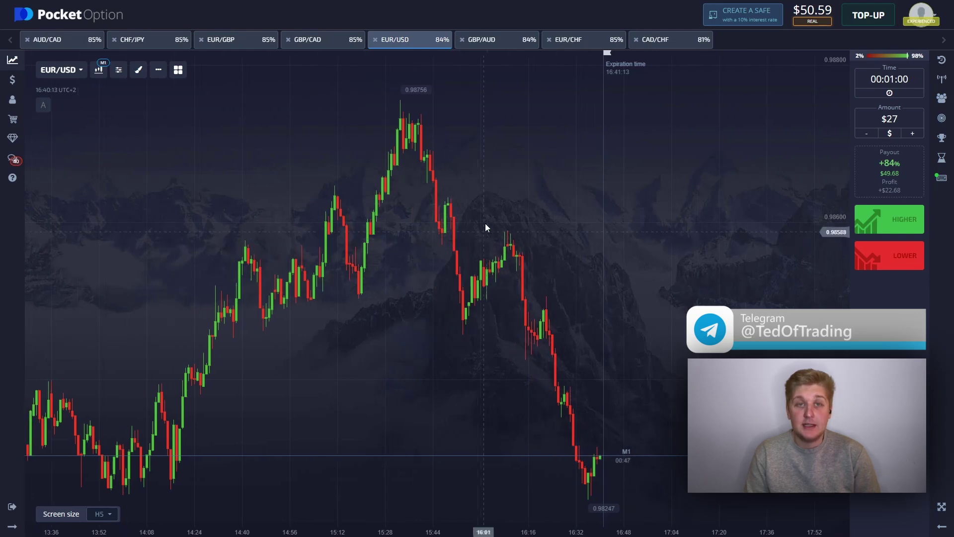
click(496, 40)
double_click(890, 119)
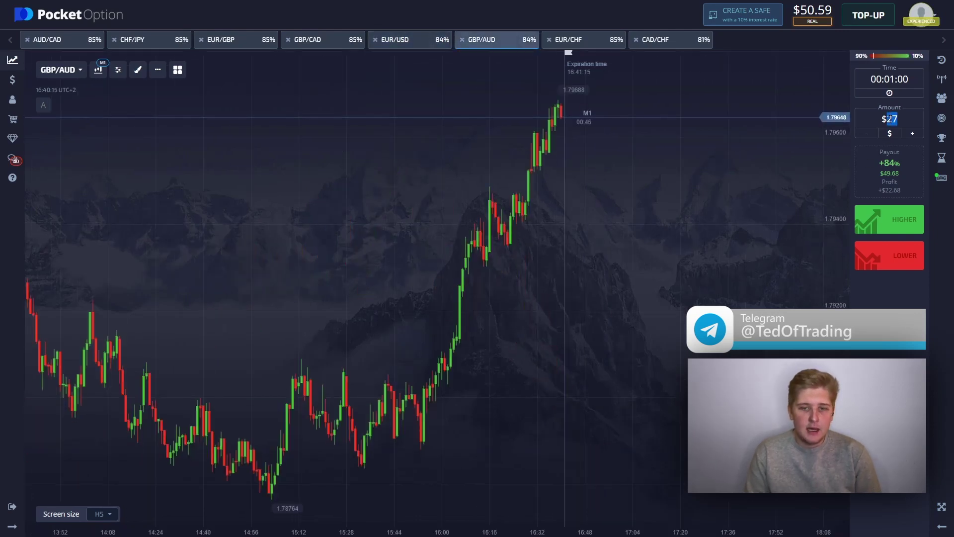
text(50)
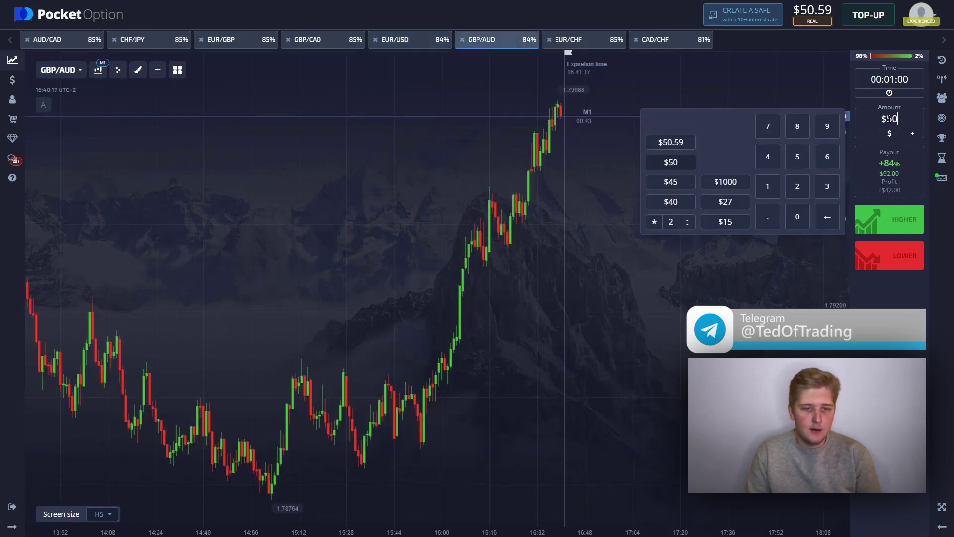
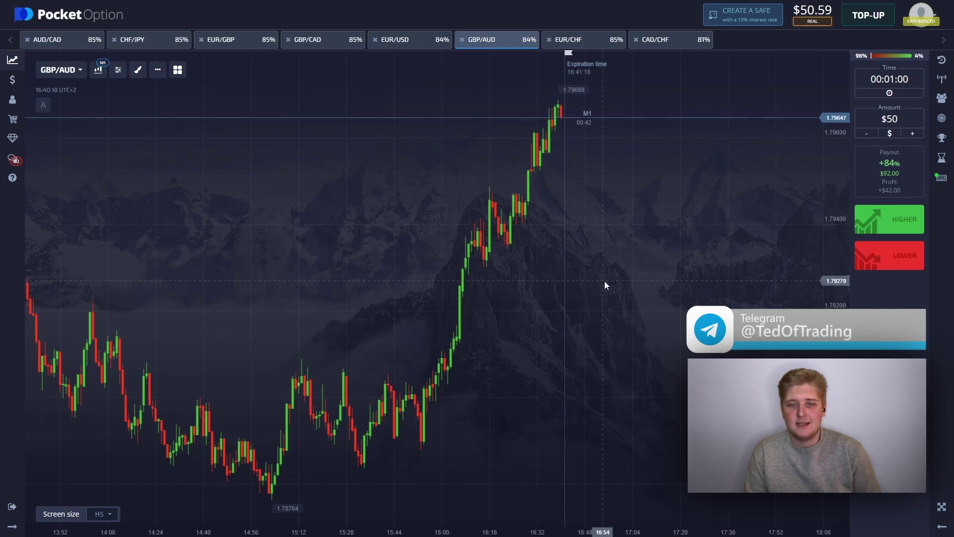
Check the EUR/CHF, CAD/CHF and CHF/JPY charts and place a $50 one-minute Higher trade on AUD/CAD.
click(570, 43)
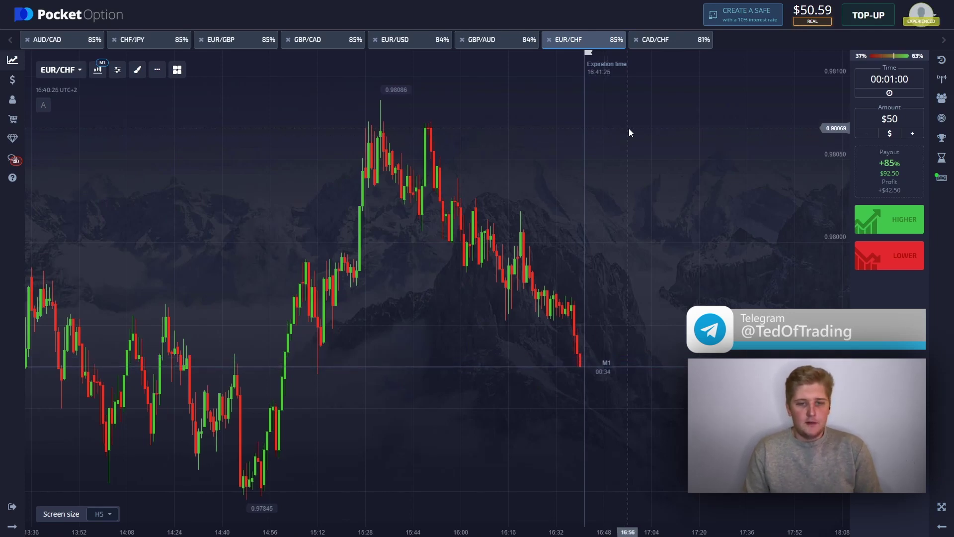
click(667, 47)
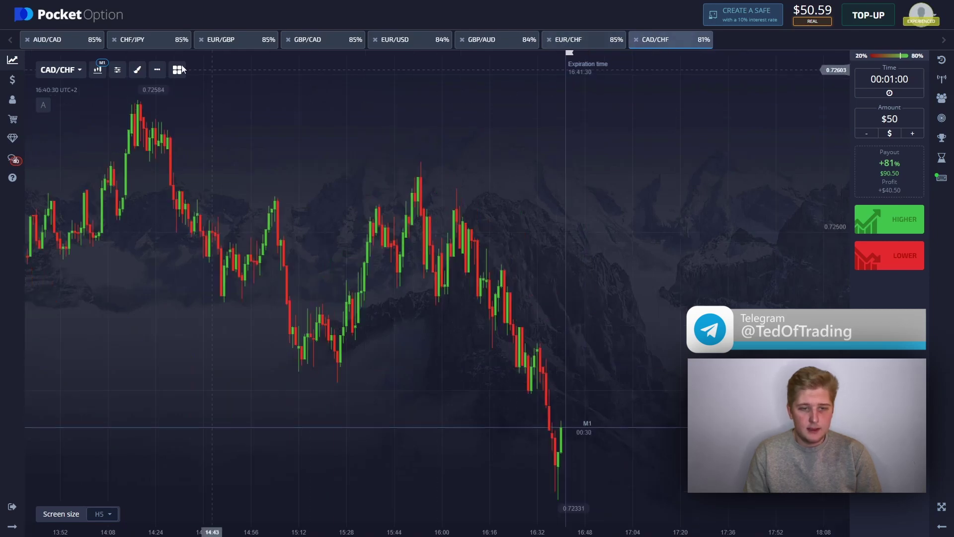
click(142, 40)
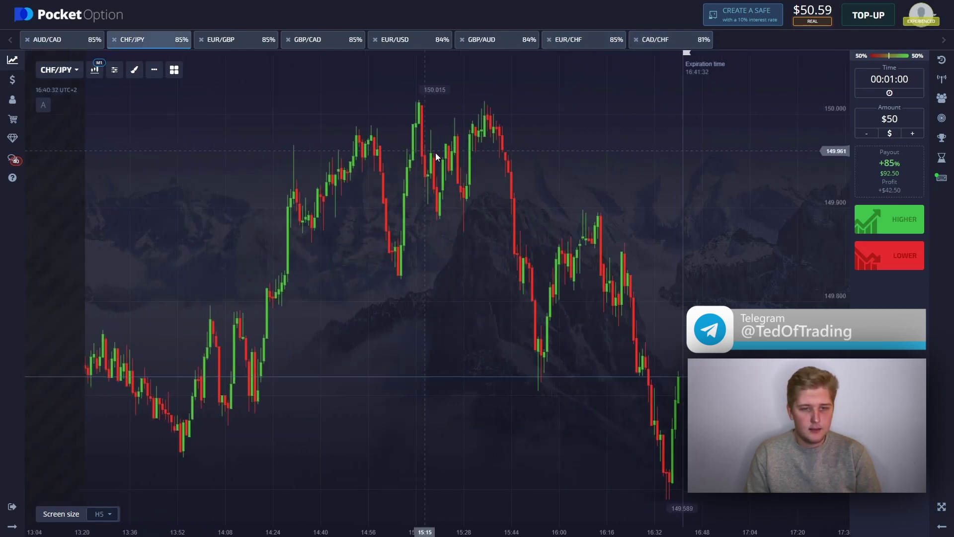
click(63, 42)
drag(262, 148, 460, 171)
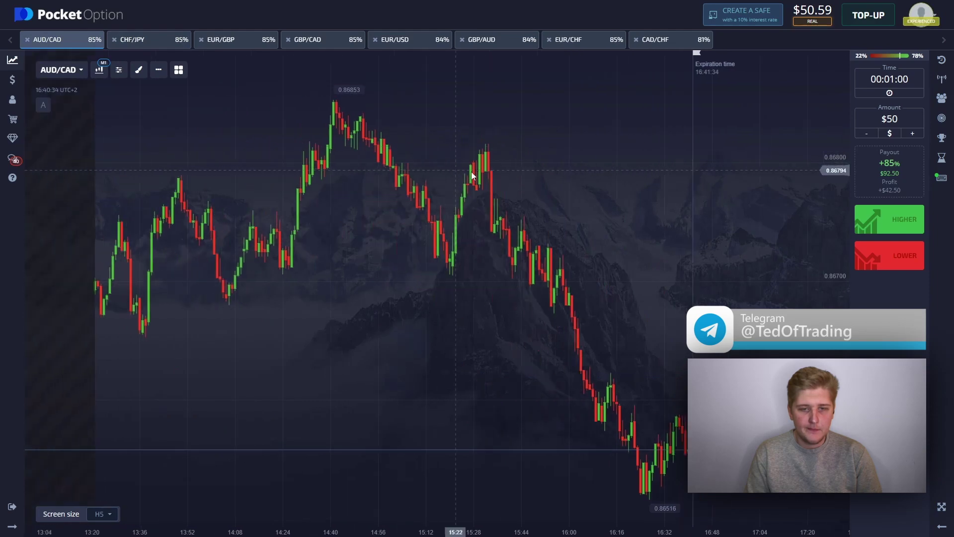
drag(374, 171, 264, 189)
click(880, 217)
Capture the AUD/CAD chart, mark its peak, decline and support zone with a circle, arrows and a rectangle, and discard the capture.
drag(390, 220, 543, 219)
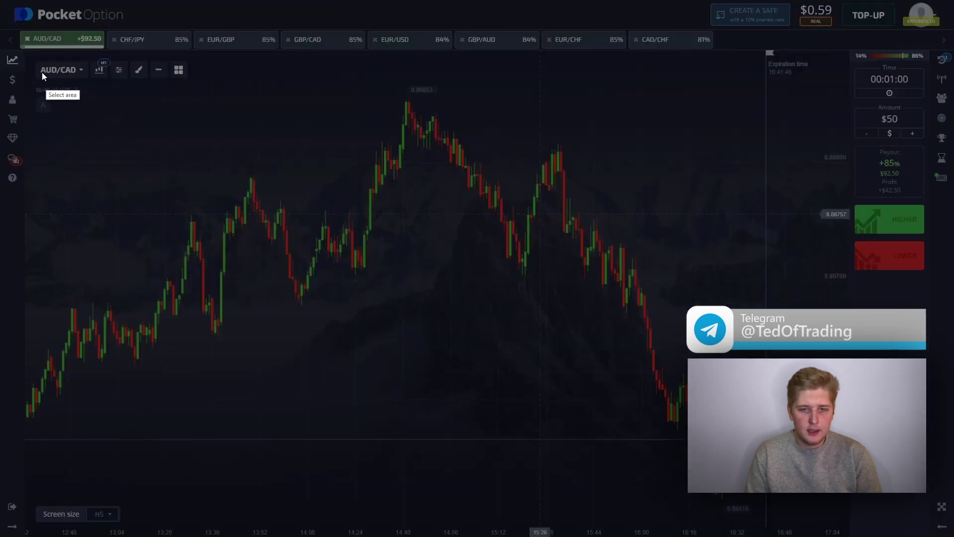
drag(29, 53, 794, 530)
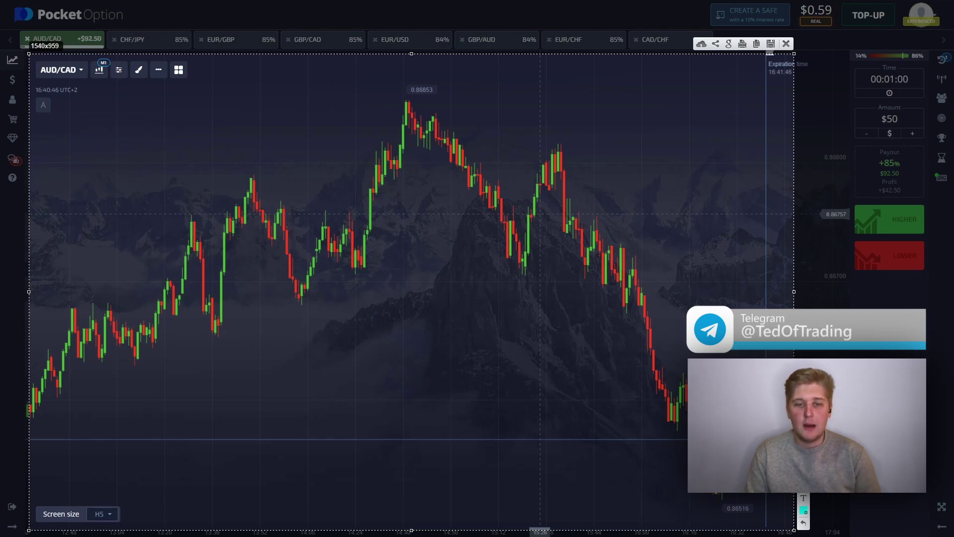
mouse_move(403, 87)
mouse_down()
mouse_move(581, 362)
mouse_move(704, 493)
mouse_move(723, 497)
mouse_move(6, 465)
mouse_move(28, 471)
mouse_up()
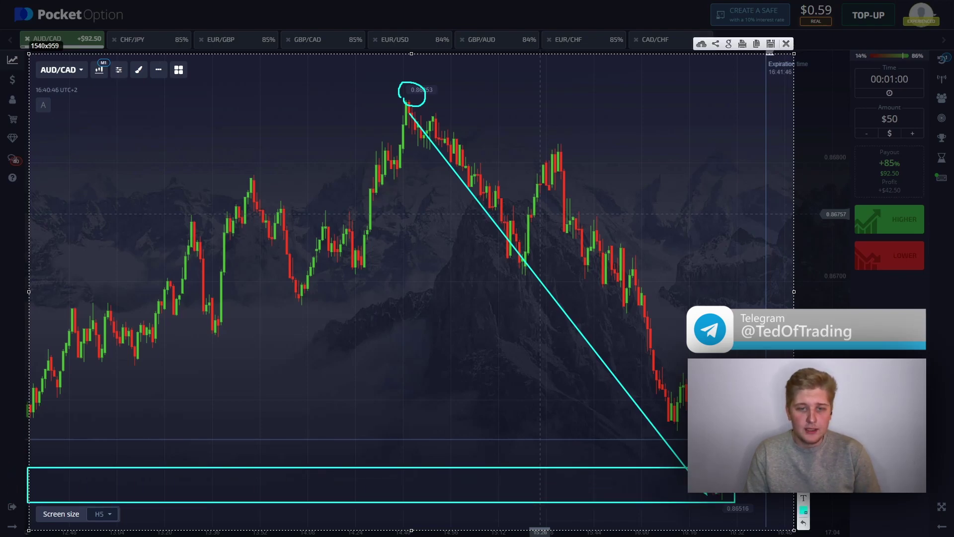
drag(708, 499, 768, 494)
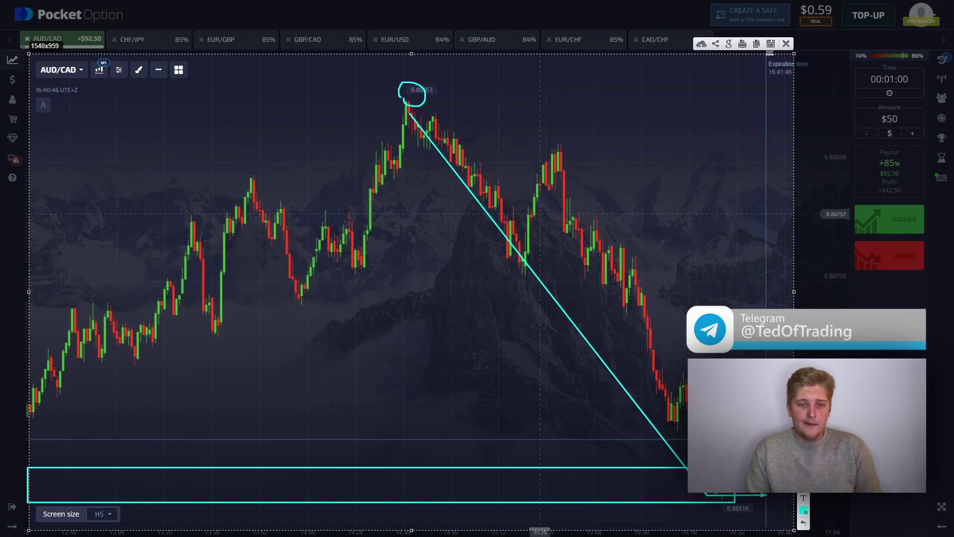
click(787, 44)
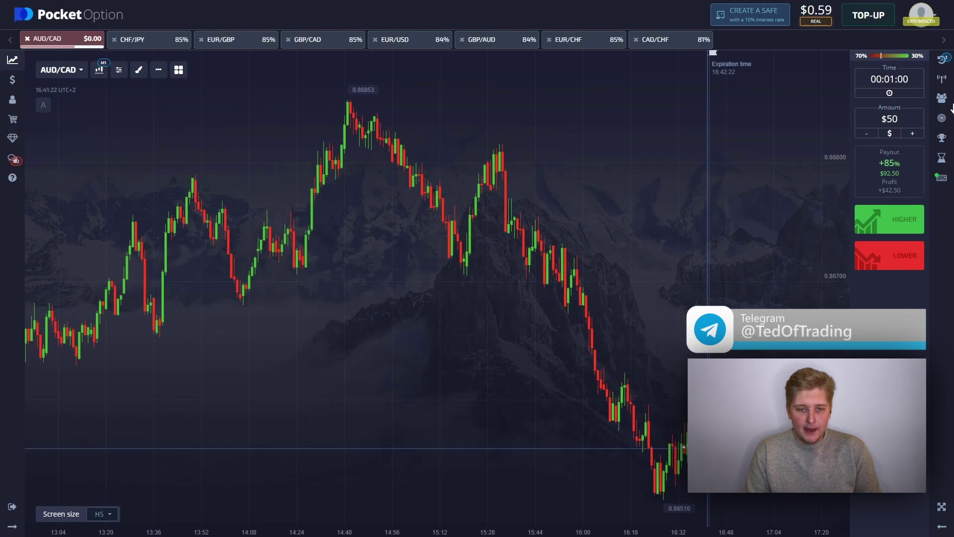
Show the open trades list and follow the AUD/CAD trade until it closes.
click(941, 61)
scroll(532, 238, up, 3)
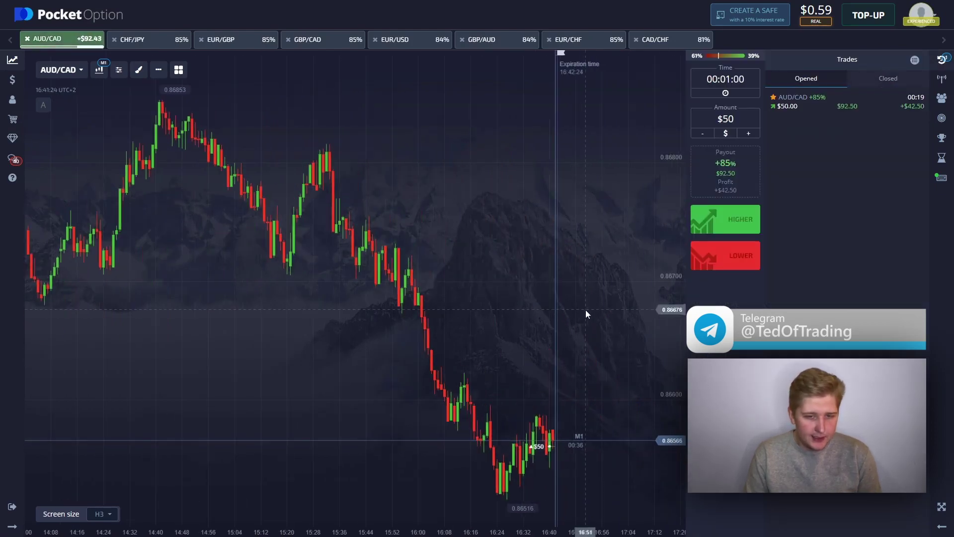
scroll(482, 311, down, 1)
drag(468, 306, 508, 274)
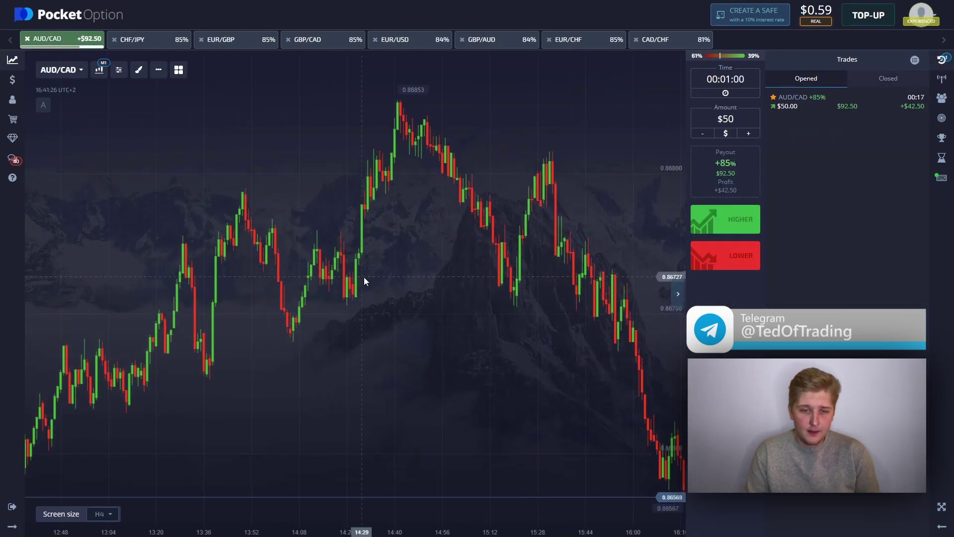
drag(363, 277, 502, 254)
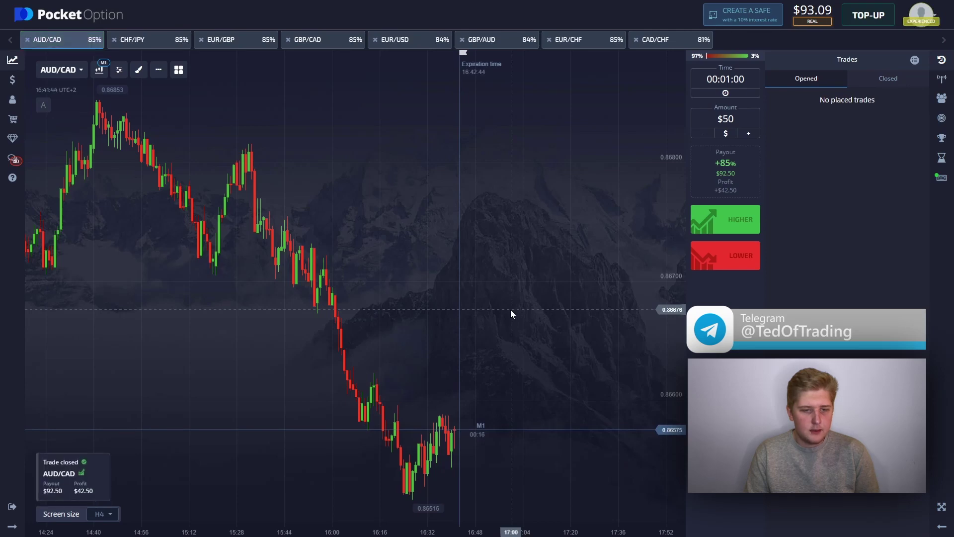
Set the trade amount to $93 and hide the trades list.
double_click(727, 119)
text(91)
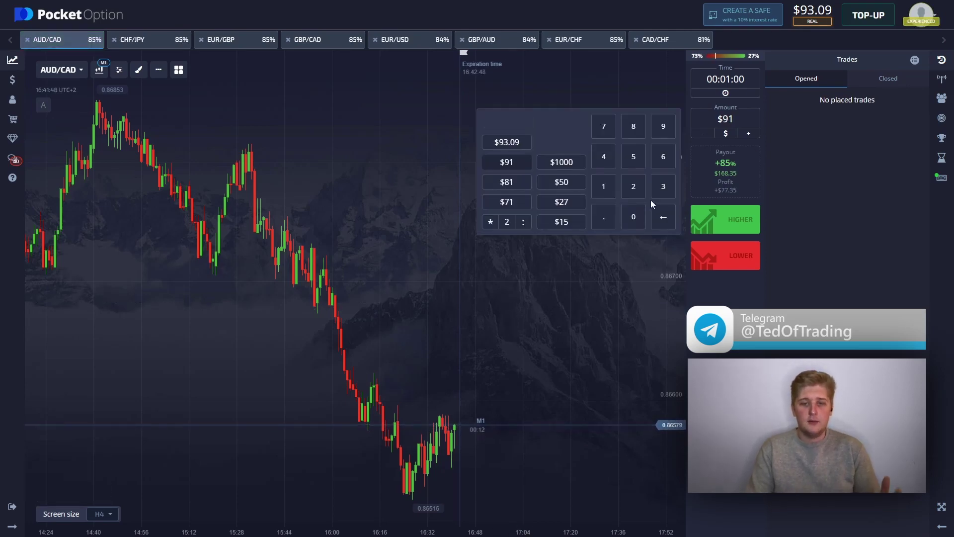
key(BackSpace)
text(3)
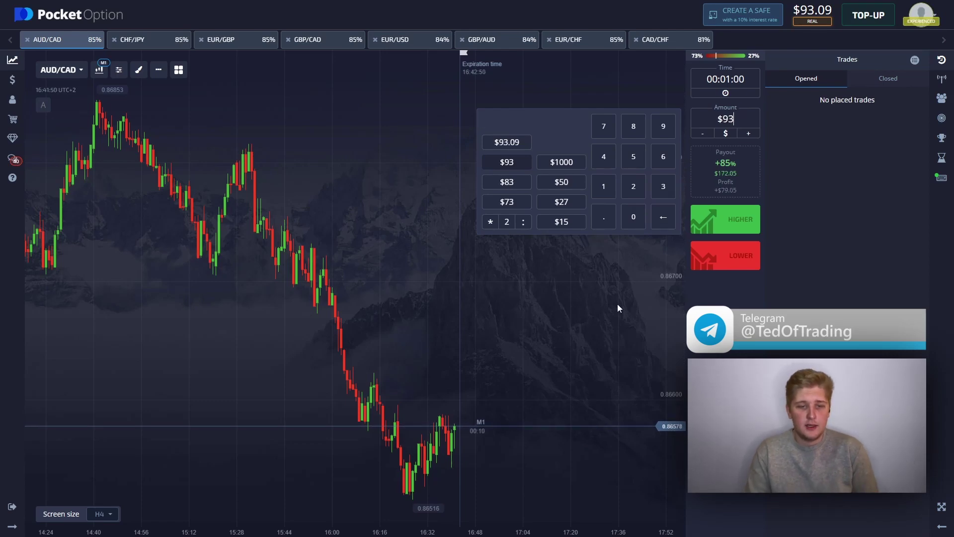
click(942, 59)
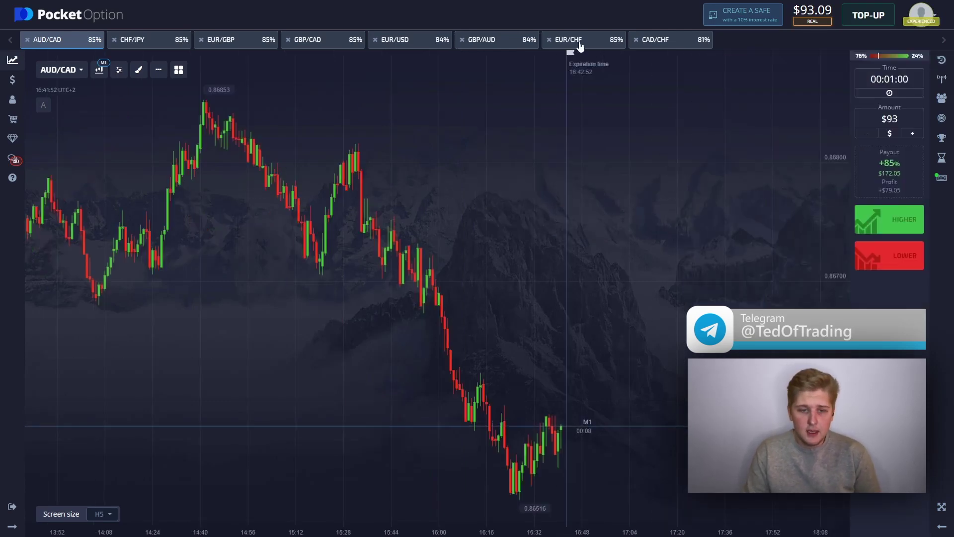
Check the EUR/CHF chart, compare GBP/CAD with its earlier highs and place a $93 one-minute Lower trade on GBP/CAD.
click(571, 40)
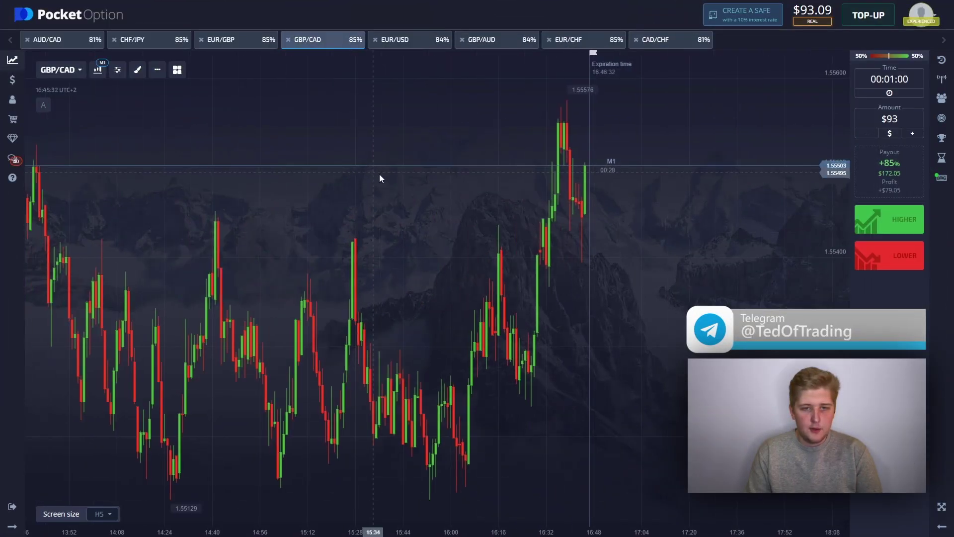
drag(380, 174, 568, 165)
drag(490, 162, 405, 149)
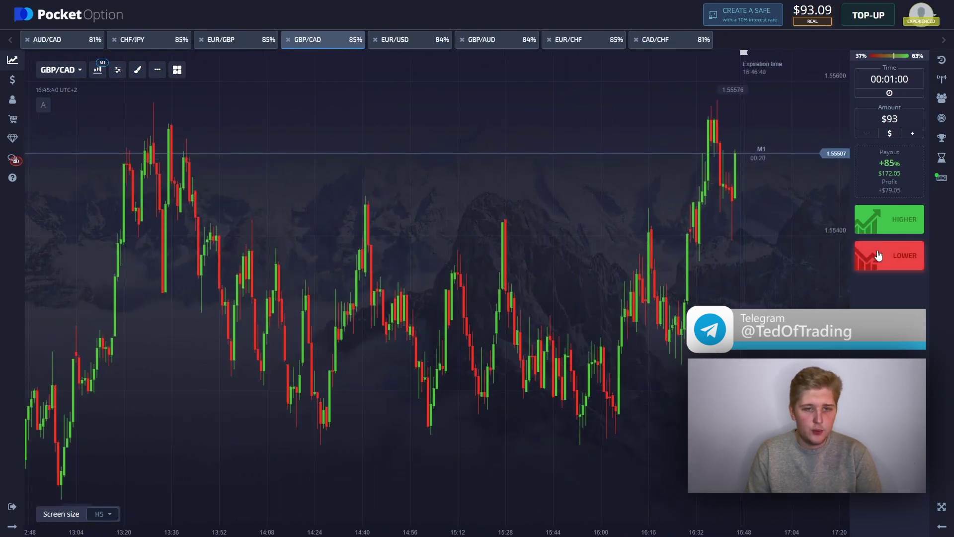
drag(593, 204, 629, 182)
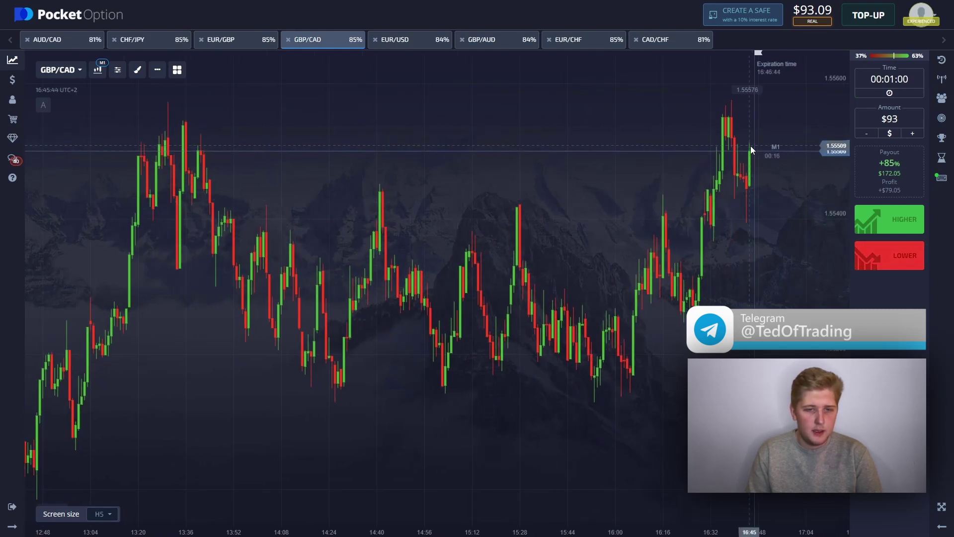
click(880, 255)
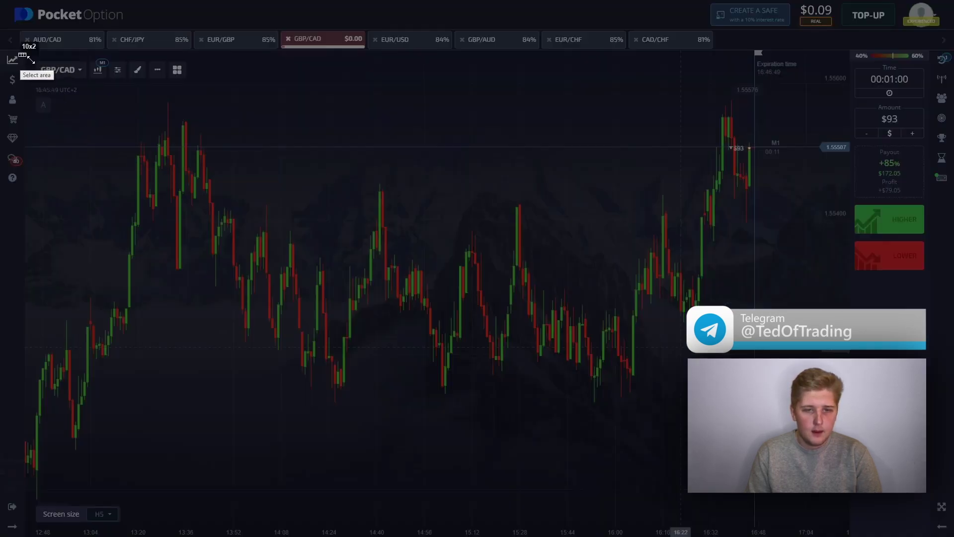
Capture the GBP/CAD chart and mark the resistance zone with a rectangle, the recent peak and latest candle with circles, and a downward arrow.
drag(22, 55, 846, 534)
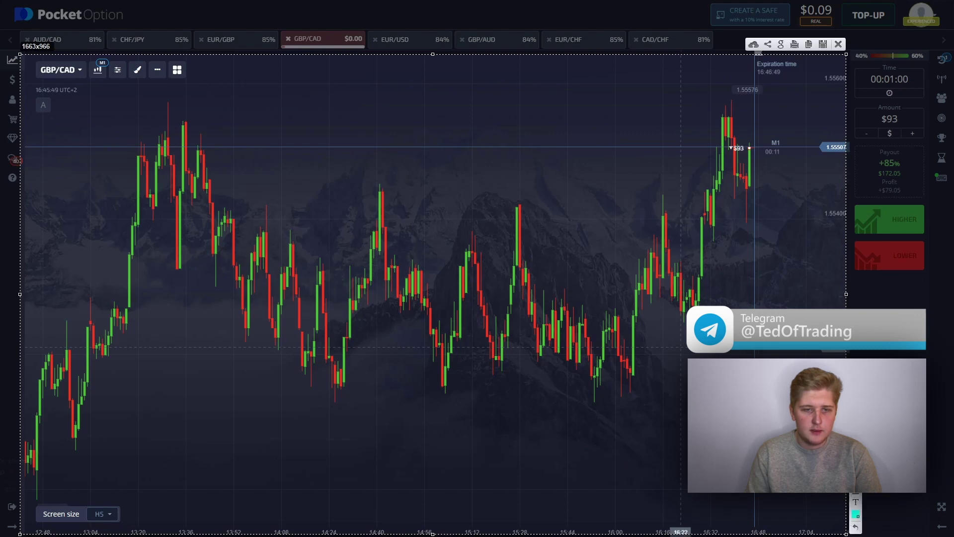
mouse_move(752, 93)
mouse_down()
mouse_move(253, 151)
mouse_move(80, 123)
mouse_move(88, 116)
mouse_up()
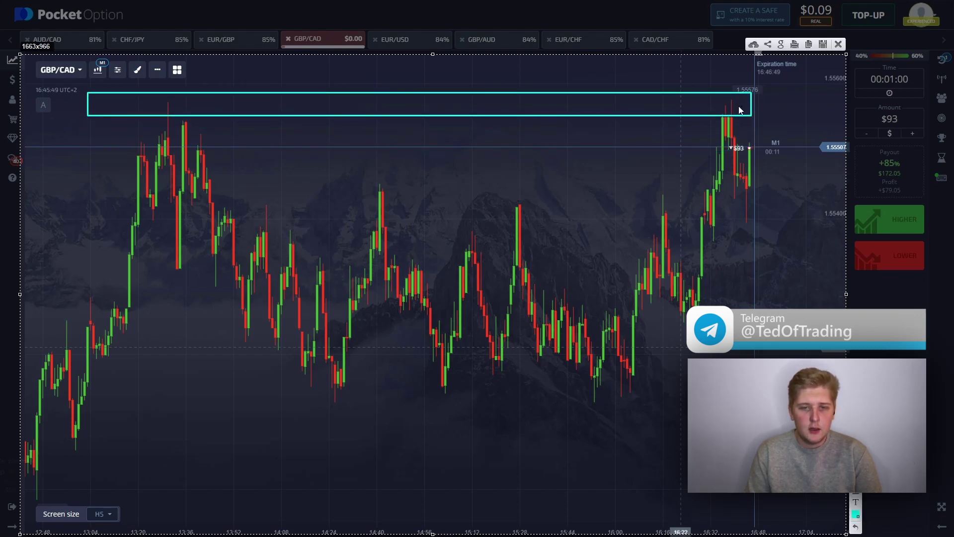
mouse_move(716, 105)
mouse_down()
mouse_move(733, 99)
mouse_move(712, 102)
mouse_up()
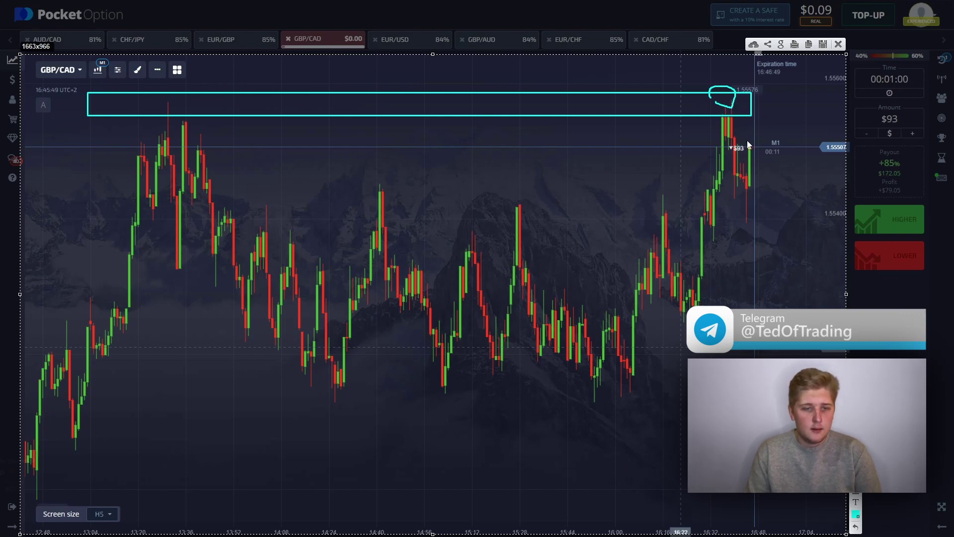
drag(739, 107, 777, 200)
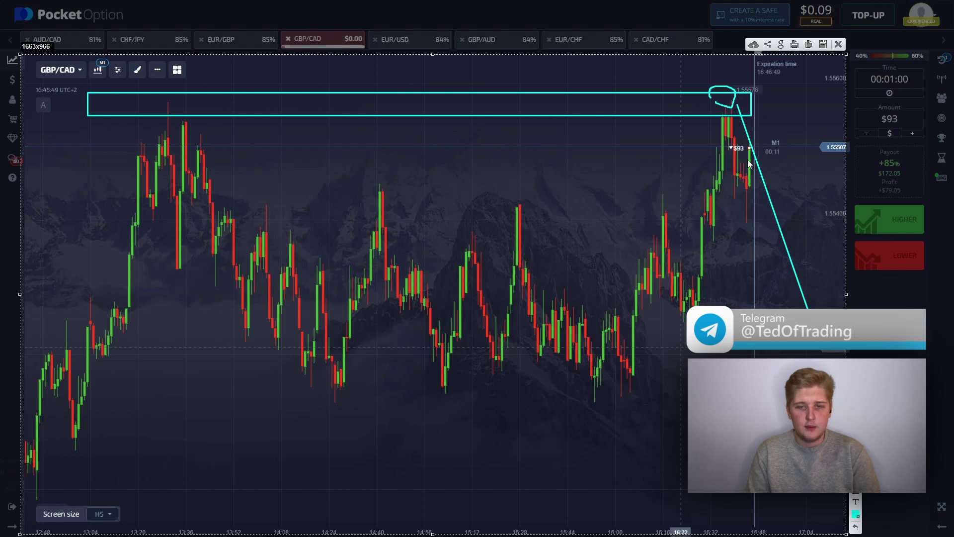
drag(741, 170, 744, 184)
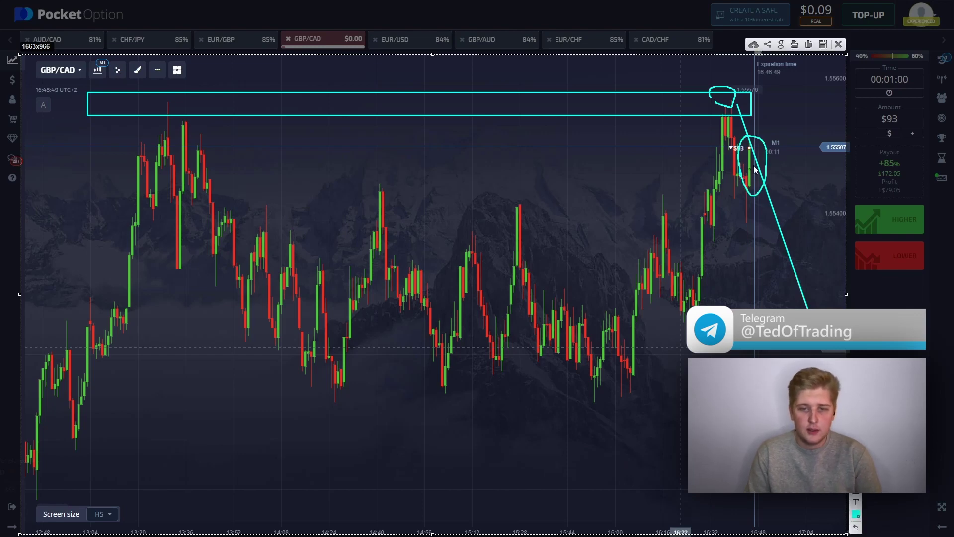
Discard the annotated GBP/CAD capture and follow the open trade on the latest candles until it closes.
click(838, 44)
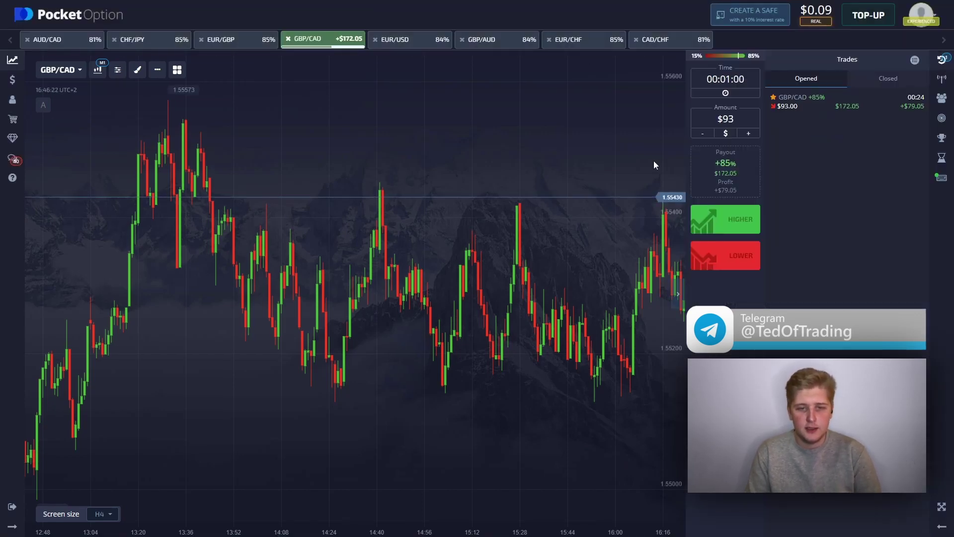
scroll(605, 227, up, 2)
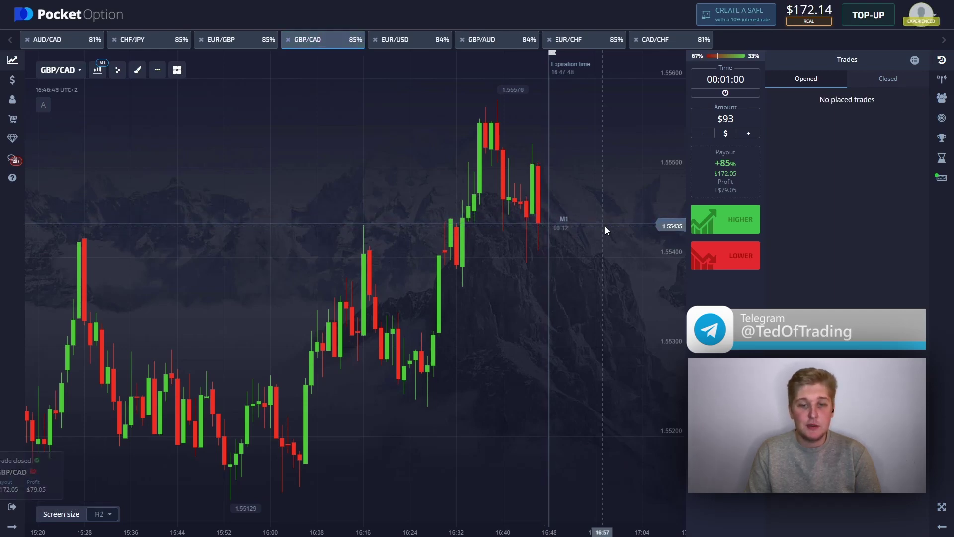
Hide the trades list and compare the EUR/CHF, CAD/CHF and GBP/CAD charts for a possible entry.
click(943, 62)
scroll(536, 239, down, 3)
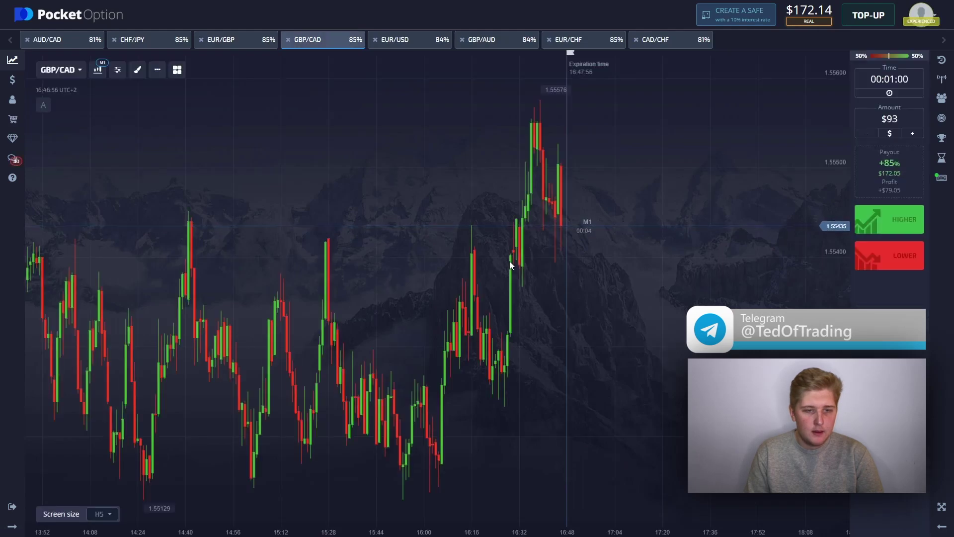
click(582, 45)
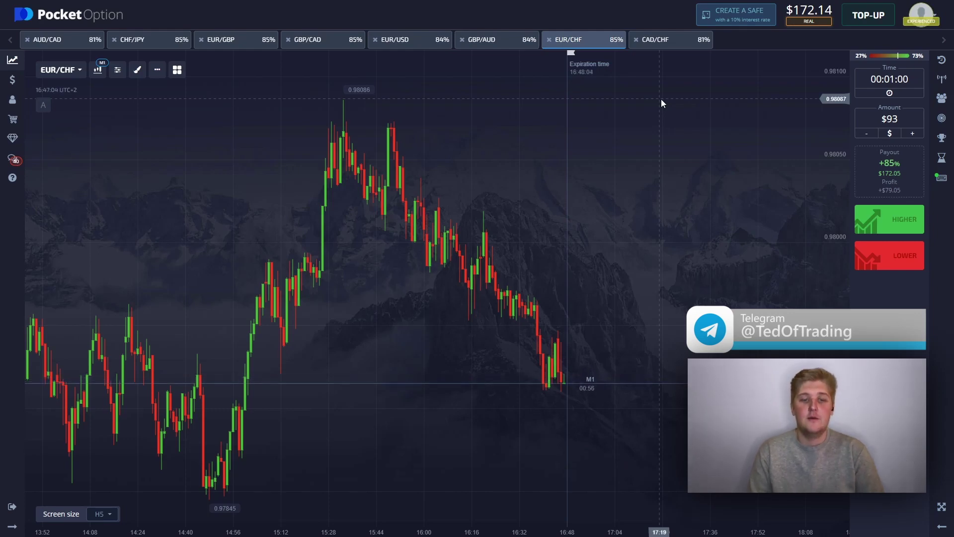
click(667, 44)
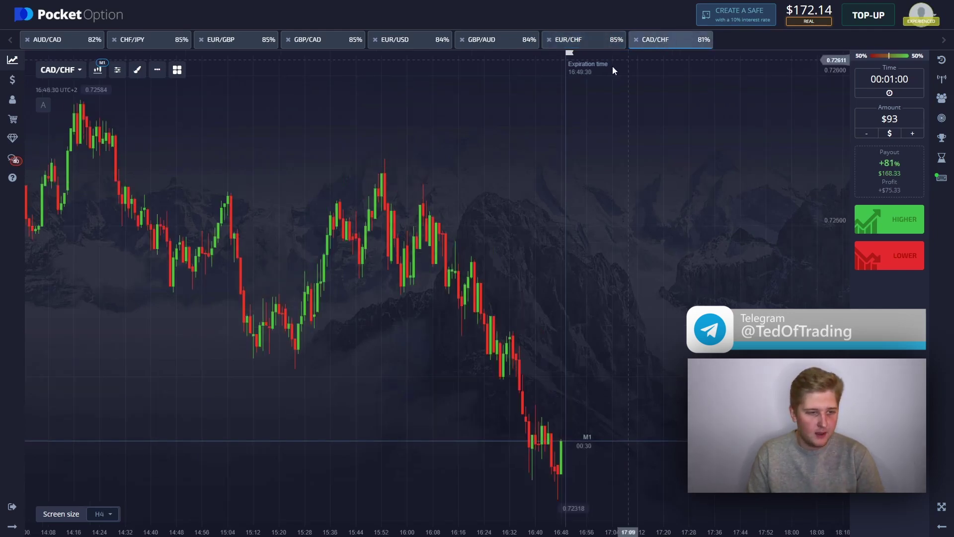
click(319, 44)
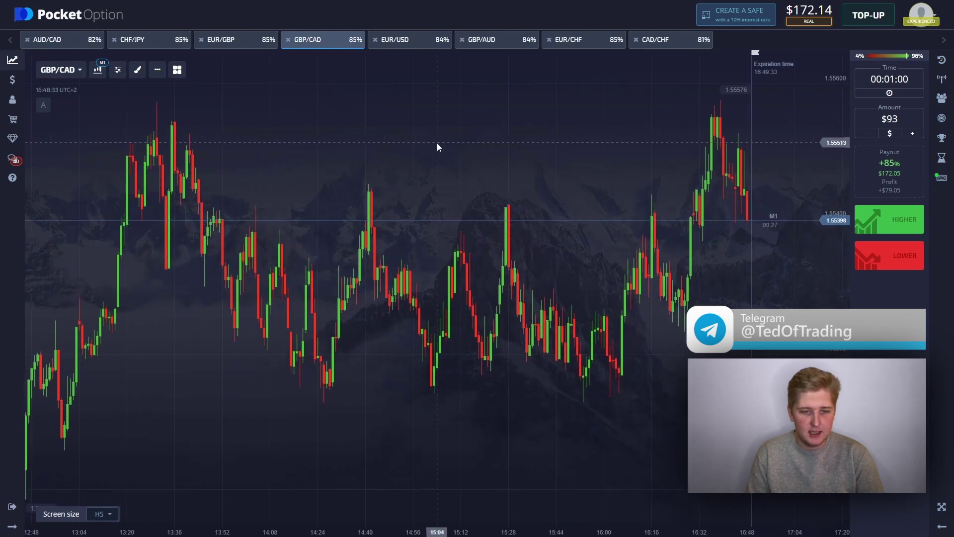
click(667, 47)
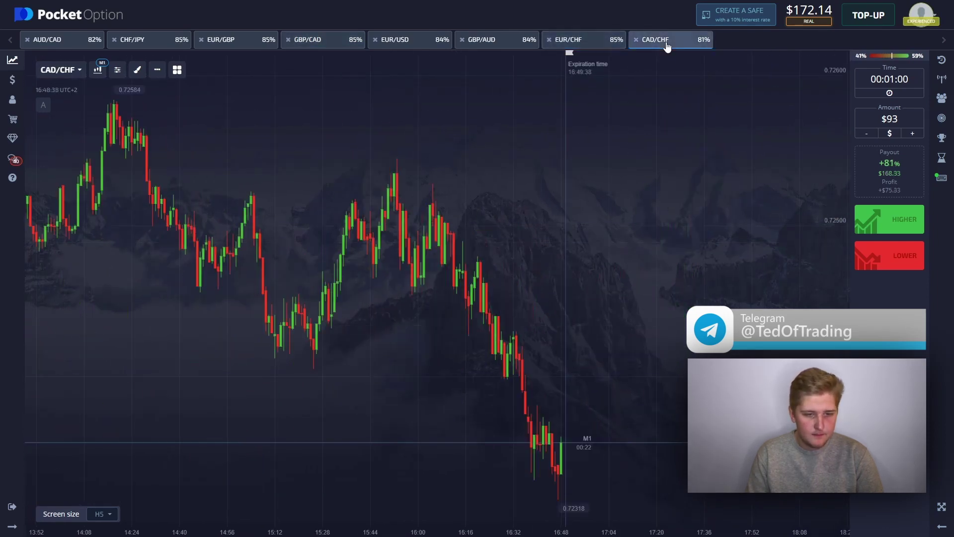
Compare GBP/AUD's sharp drop with its earlier price levels and place a $93 one-minute Higher trade on it.
click(495, 43)
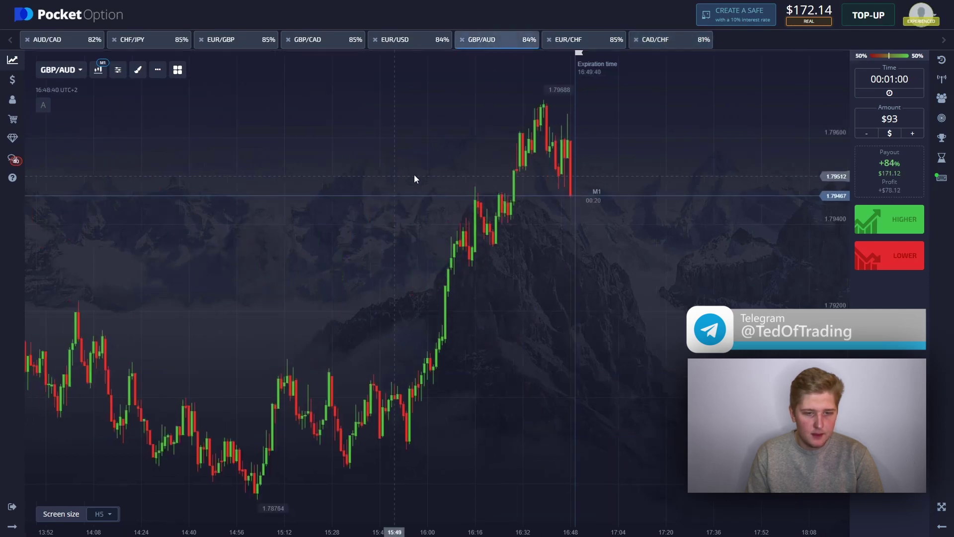
drag(470, 182, 550, 184)
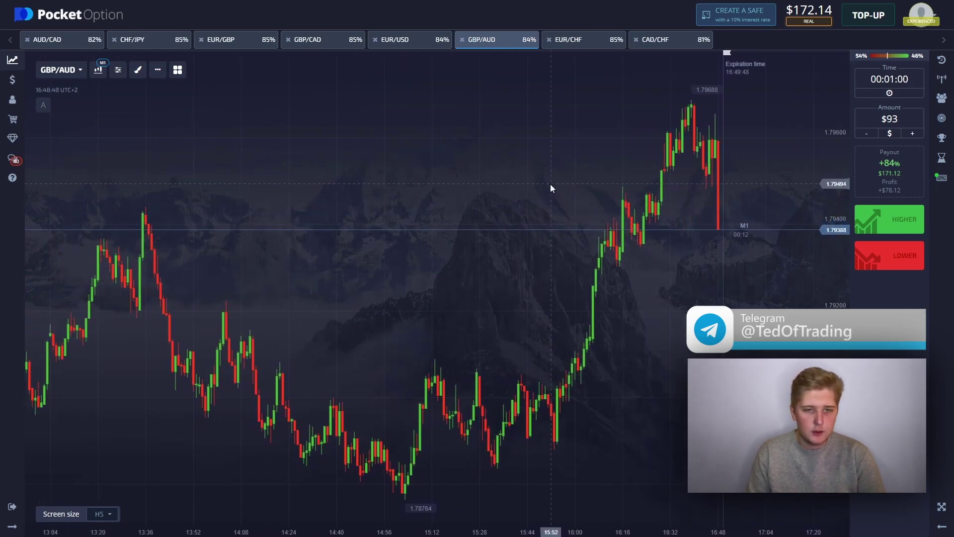
drag(716, 234, 684, 224)
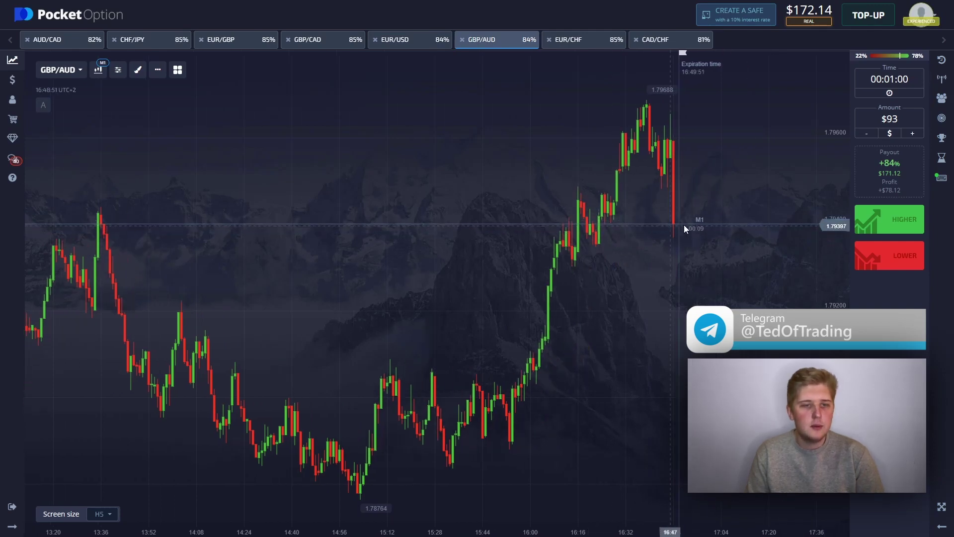
click(879, 219)
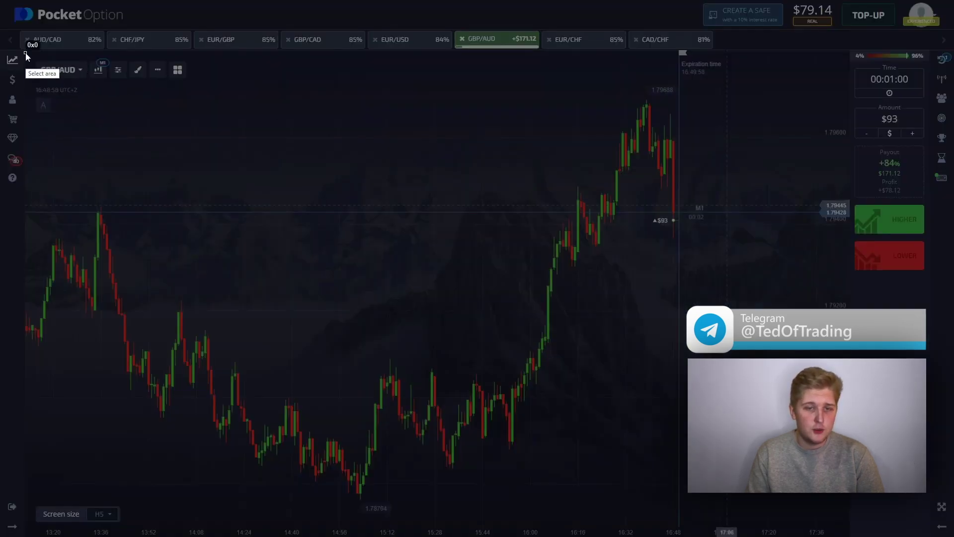
Capture the GBP/AUD chart, mark the drop with a rectangle, circled low, downward arrow and two parallel rising arrows, and discard the capture.
drag(26, 53, 855, 532)
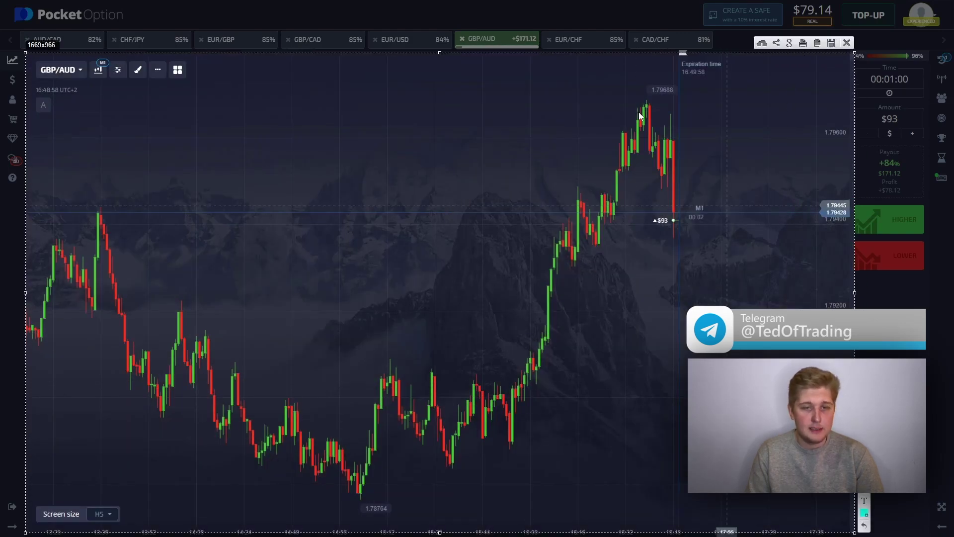
mouse_move(645, 105)
mouse_down()
mouse_move(688, 235)
mouse_move(666, 227)
mouse_up()
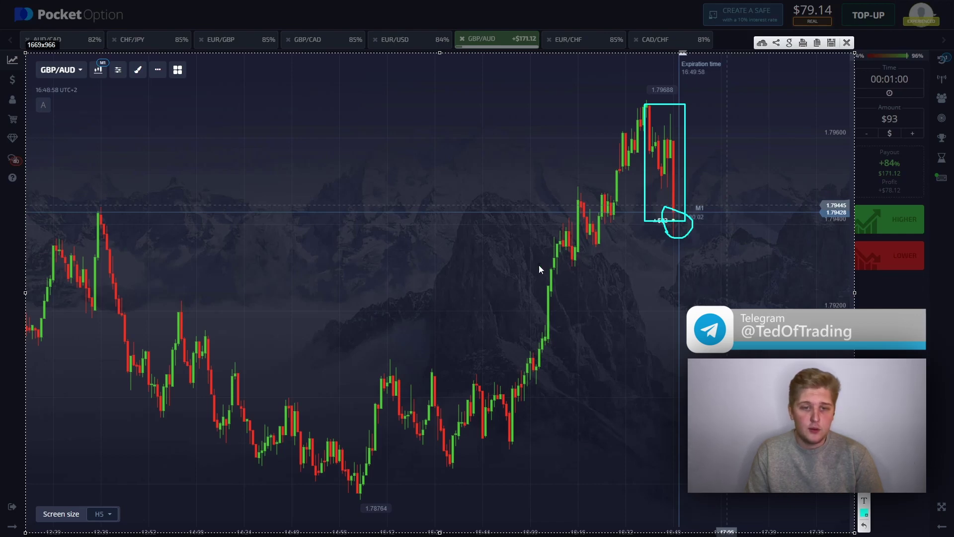
drag(650, 100, 749, 297)
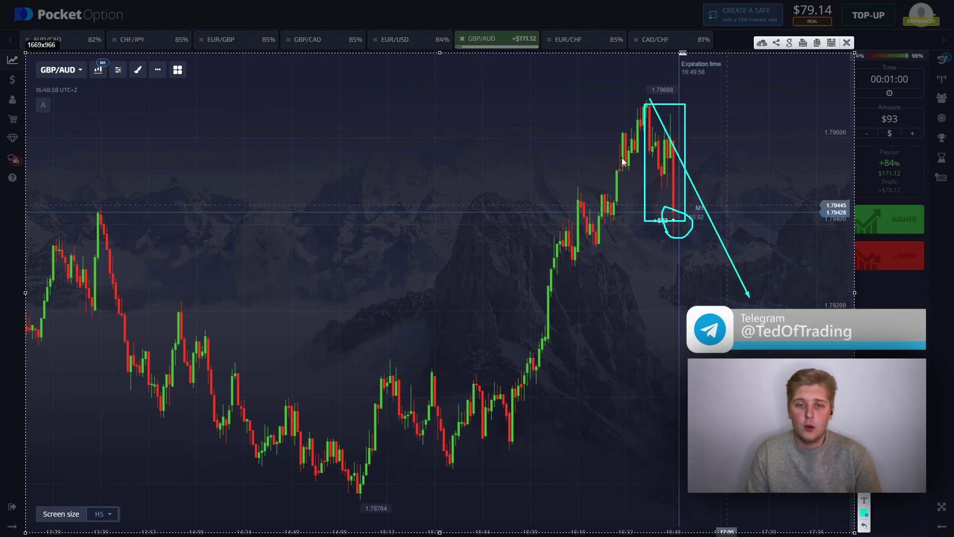
mouse_move(571, 267)
mouse_down()
mouse_move(766, 186)
mouse_move(757, 193)
mouse_up()
mouse_move(562, 207)
mouse_down()
mouse_move(792, 102)
mouse_move(795, 115)
mouse_up()
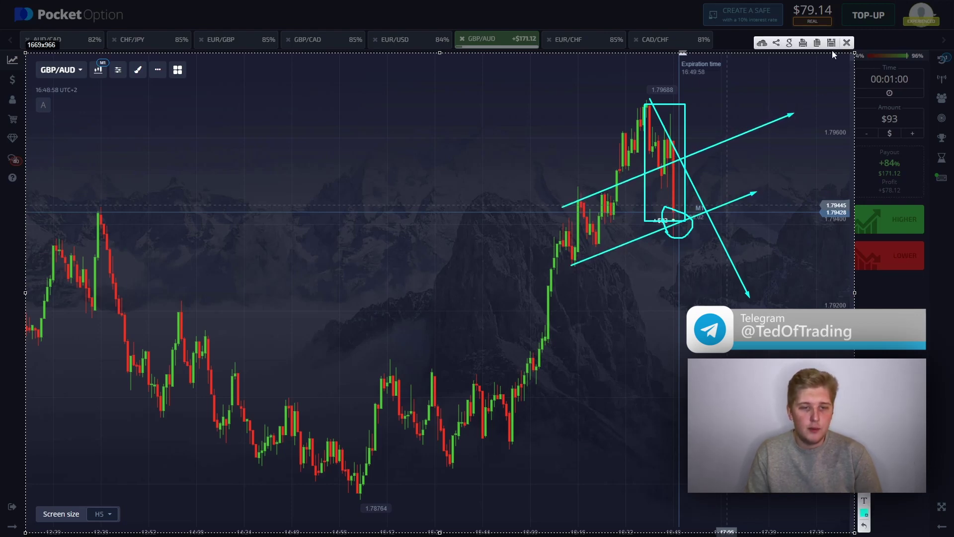
click(847, 42)
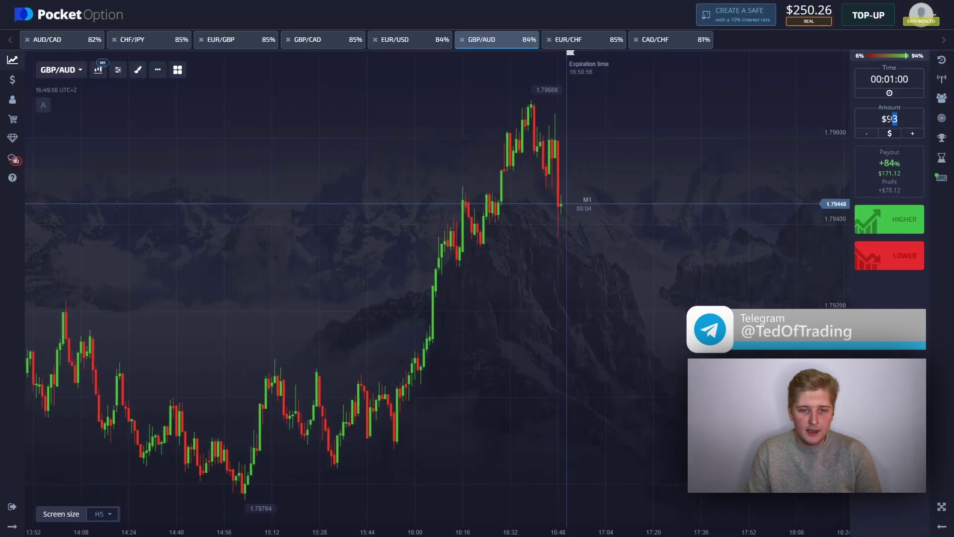
Set the trade amount to $250.
click(890, 119)
text(250)
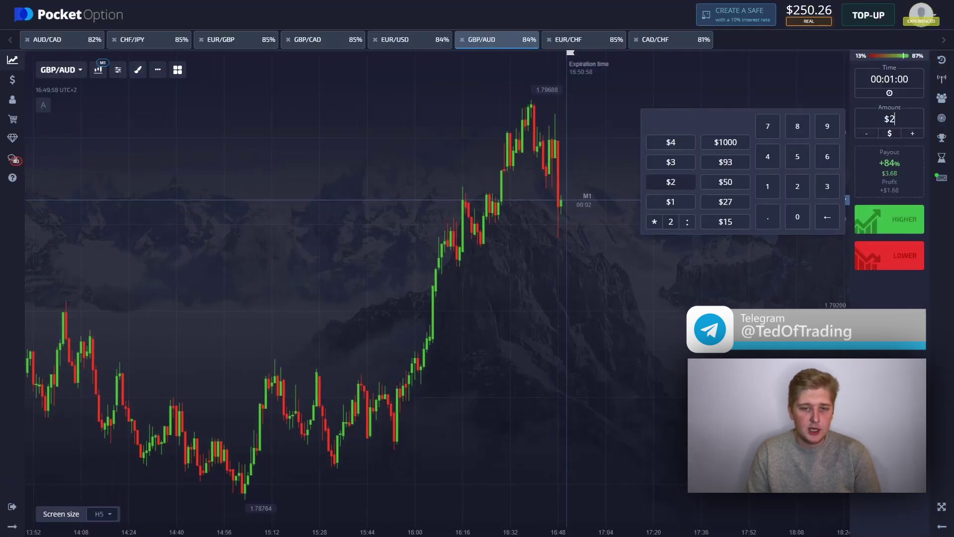
click(624, 87)
Check the EUR/CHF, CAD/CHF and EUR/GBP charts and place a $250 one-minute Lower trade on CHF/JPY.
click(579, 39)
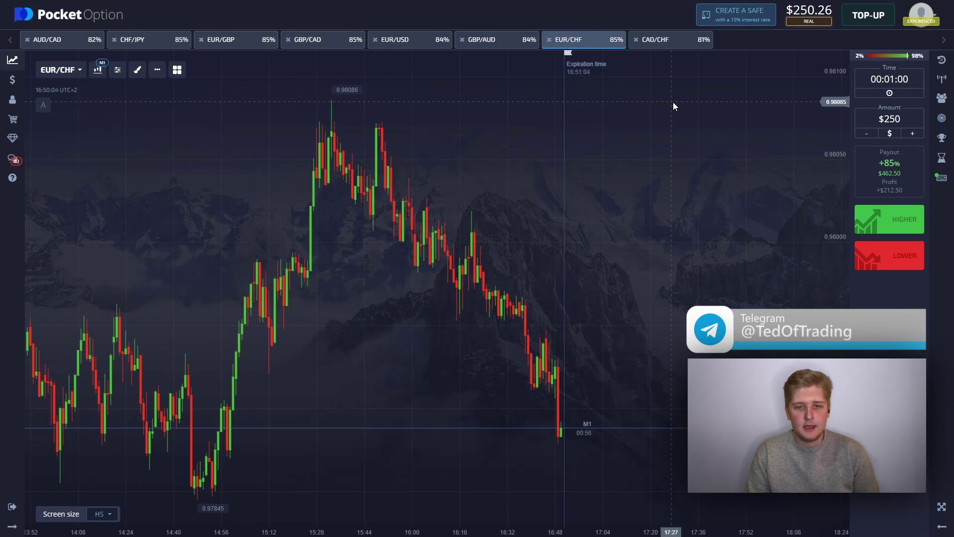
click(668, 44)
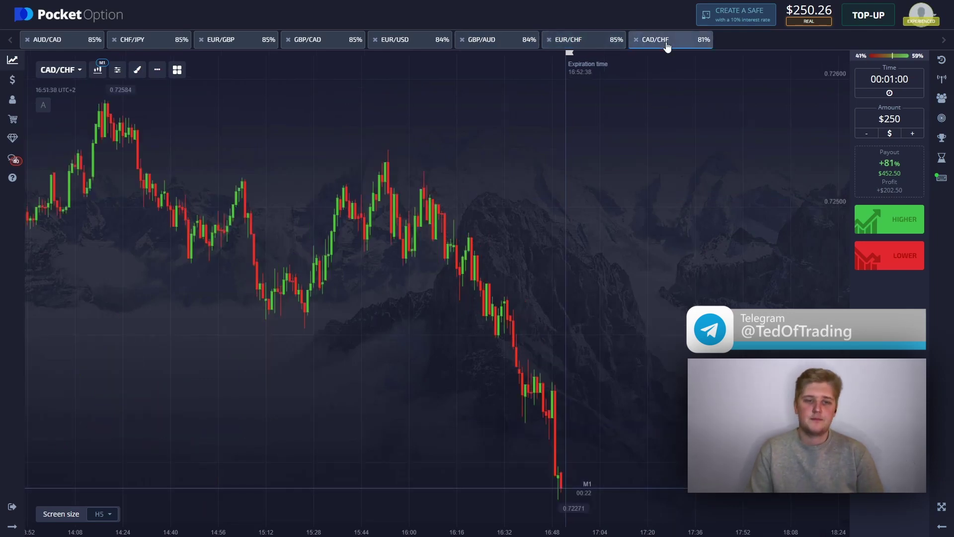
click(233, 46)
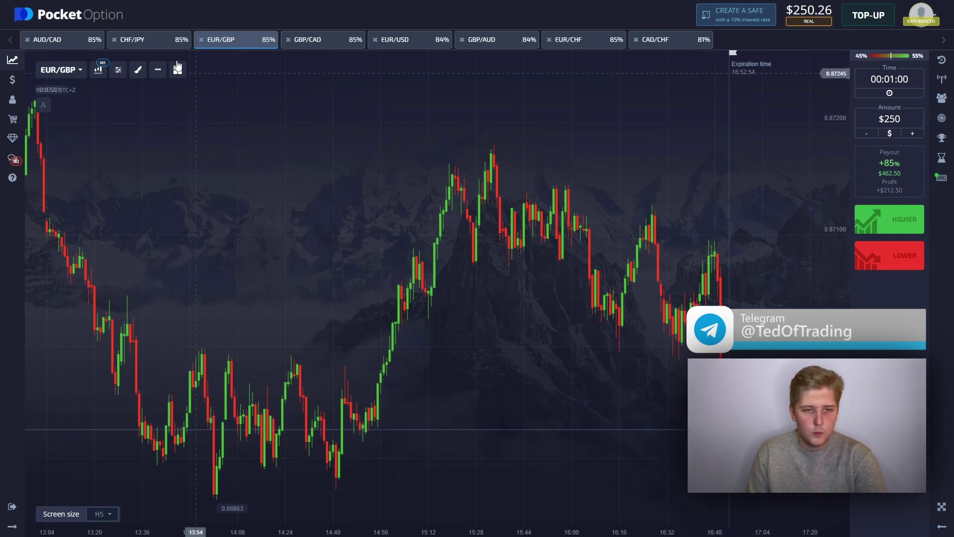
click(170, 44)
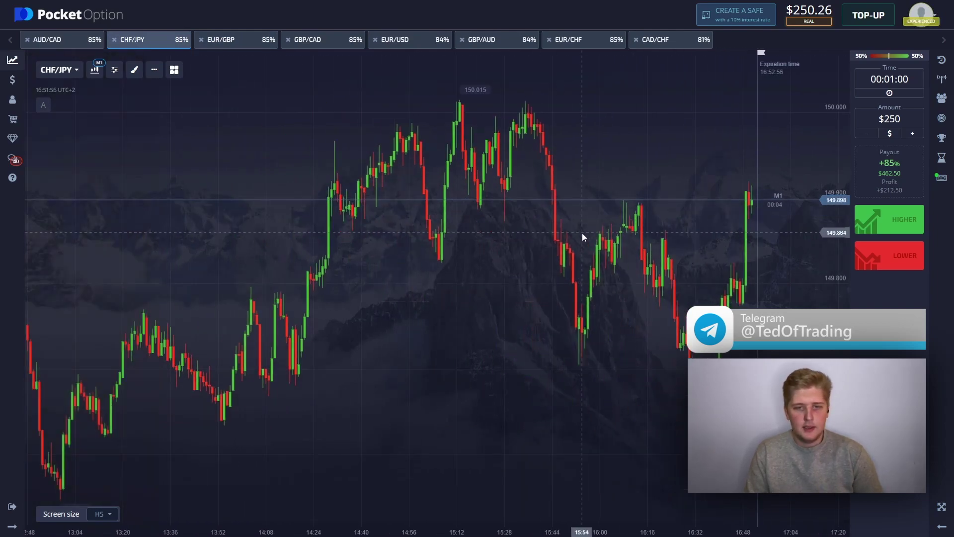
drag(542, 220, 485, 201)
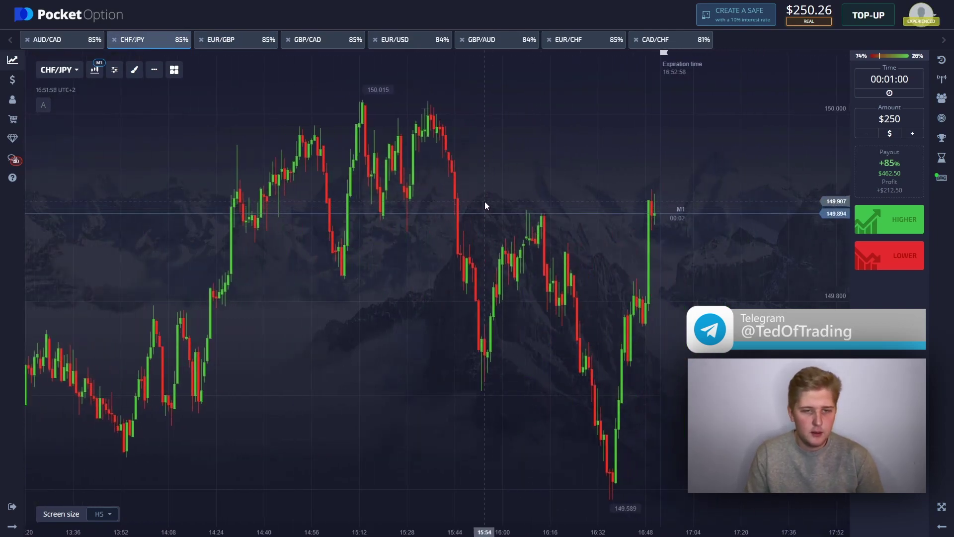
click(884, 252)
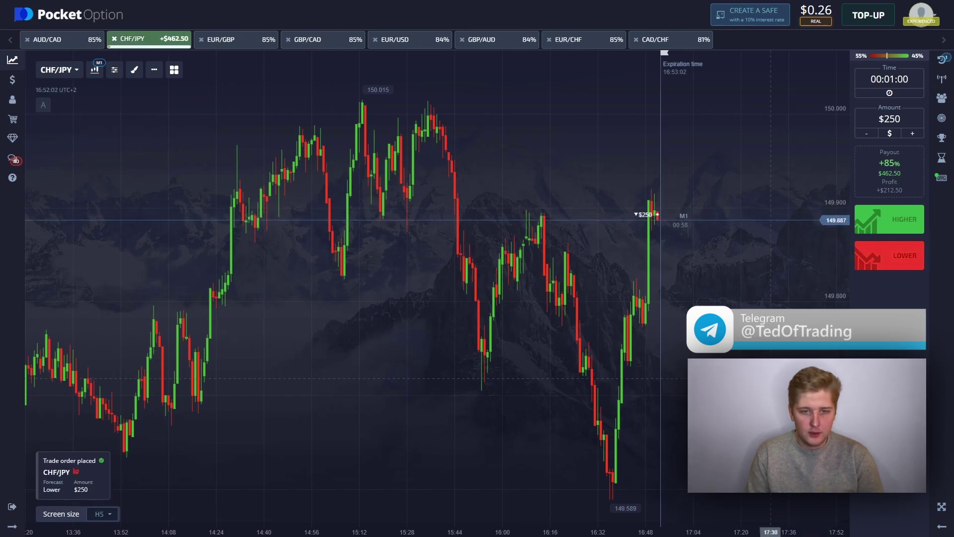
Capture the CHF/JPY chart, sketch a descending channel with two arrows across the highs, and remove both arrows.
key(Print)
mouse_move(21, 55)
mouse_down()
mouse_move(686, 336)
mouse_move(701, 492)
mouse_move(830, 536)
mouse_up()
mouse_move(332, 171)
mouse_down()
mouse_move(771, 283)
mouse_move(775, 248)
mouse_up()
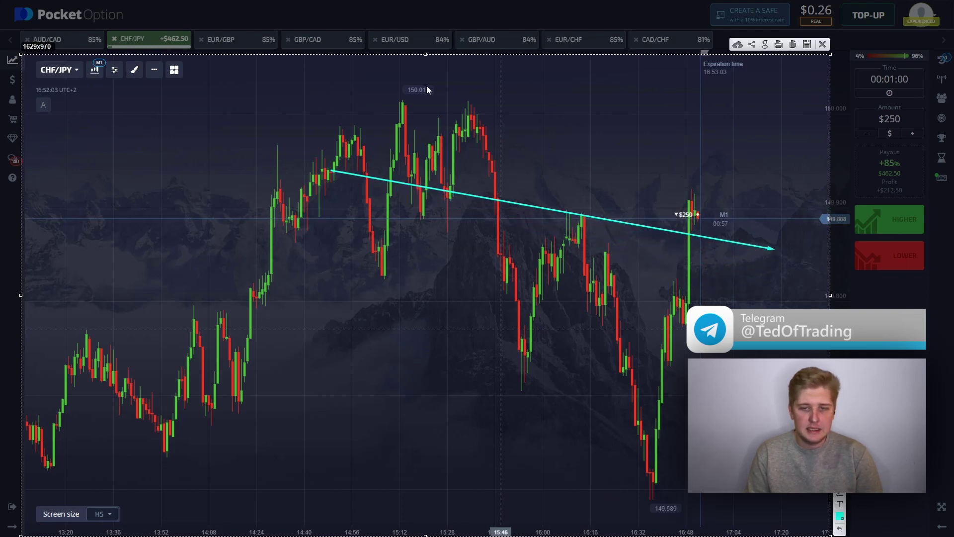
mouse_move(420, 88)
mouse_down()
mouse_move(795, 178)
mouse_move(802, 167)
mouse_up()
click(840, 530)
drag(401, 100, 814, 211)
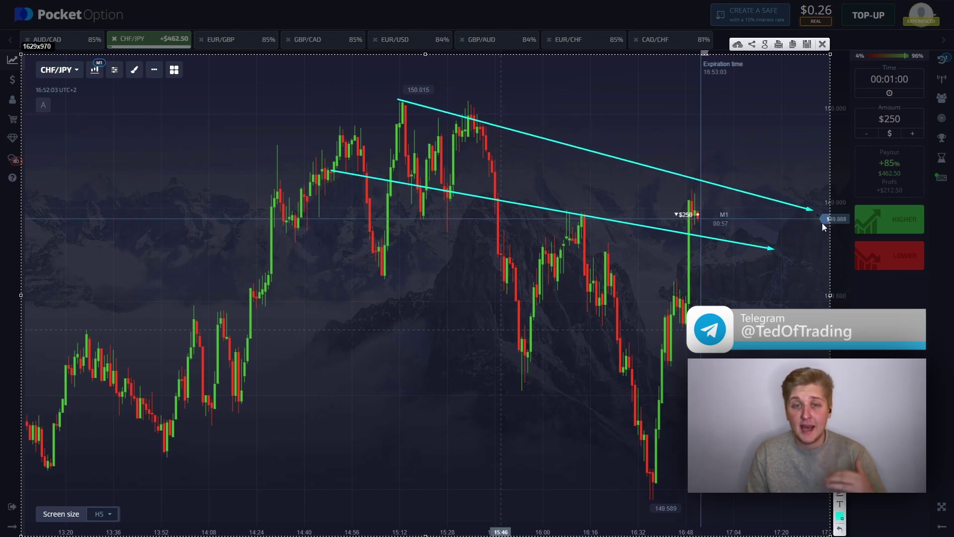
double_click(840, 530)
Mark the CHF/JPY rally with a rectangle, circled peak, vertical line and two near-horizontal level lines, and discard the capture.
drag(698, 199, 648, 481)
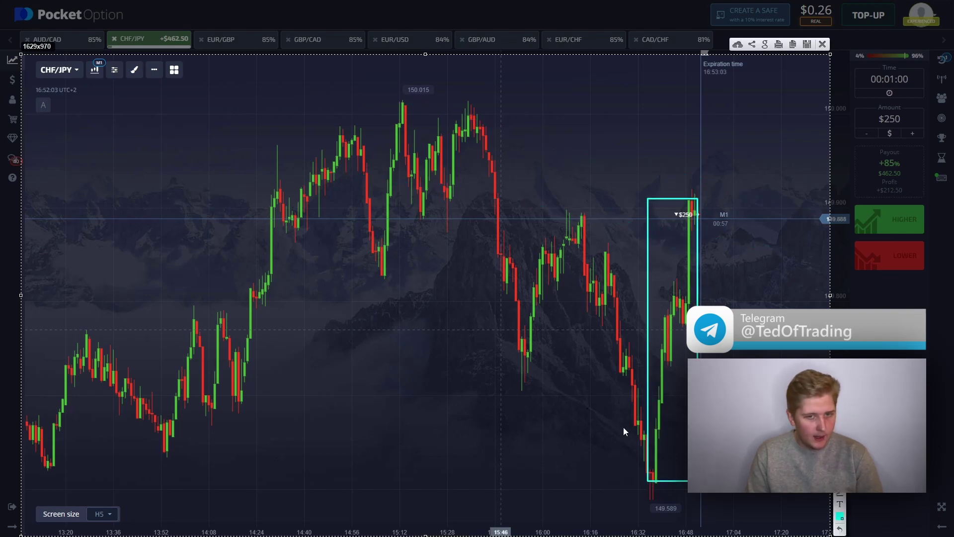
mouse_move(681, 205)
mouse_down()
mouse_move(705, 206)
mouse_move(689, 202)
mouse_up()
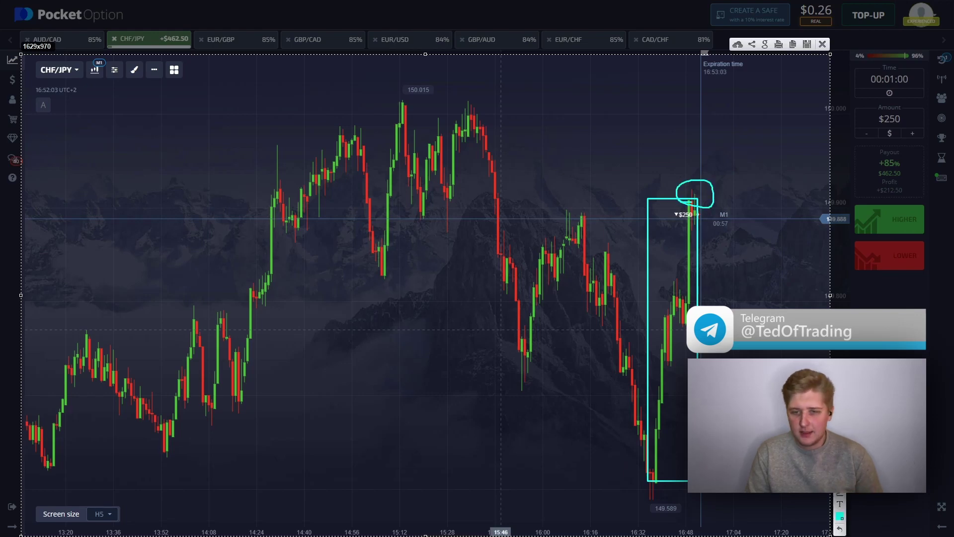
drag(732, 223, 735, 311)
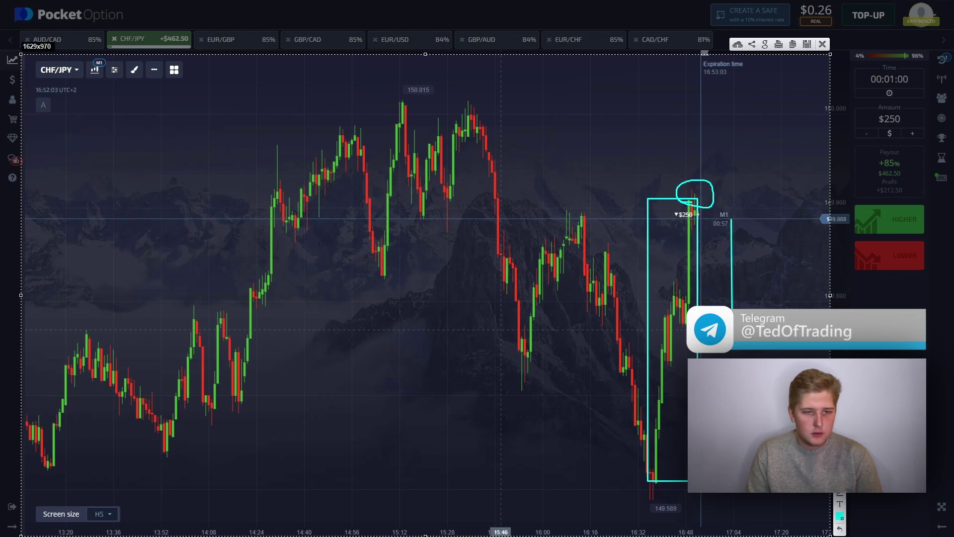
drag(135, 323, 689, 329)
drag(50, 469, 689, 477)
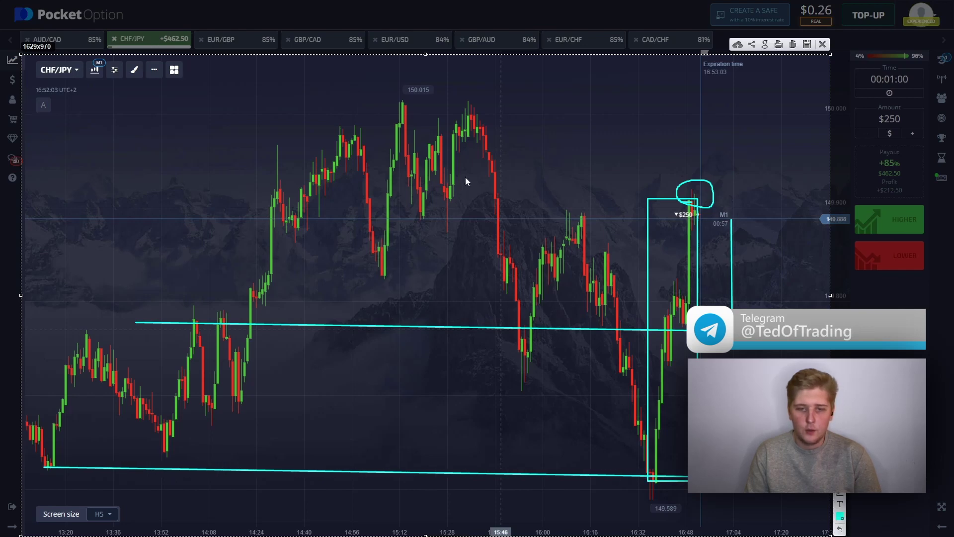
click(823, 44)
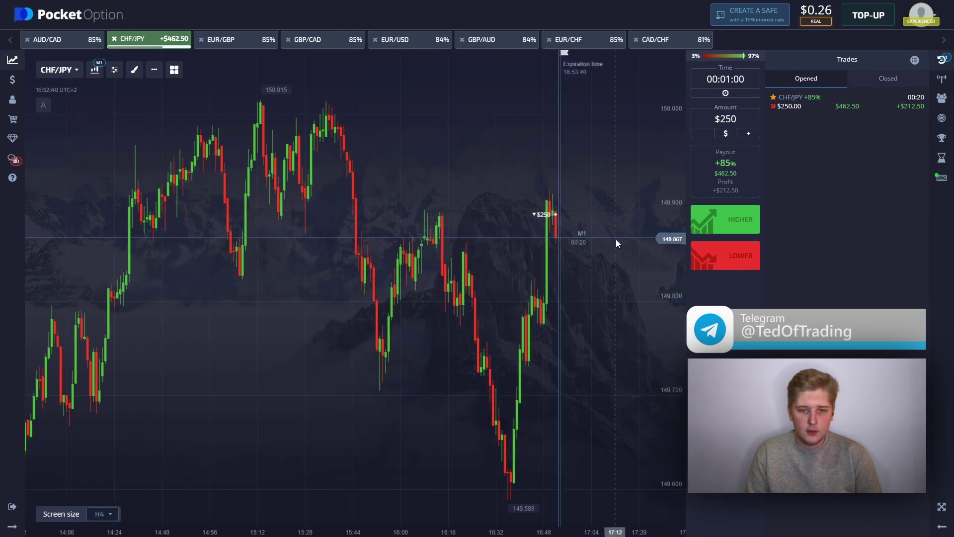
Review CHF/JPY's earlier price history and follow the open $250 trade on the latest candles until it closes.
drag(273, 309, 522, 326)
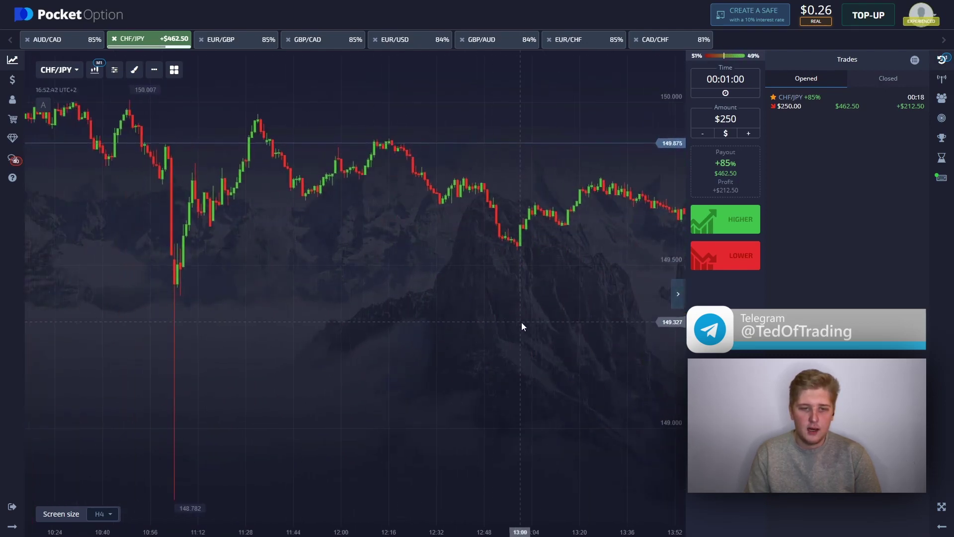
scroll(250, 218, down, 5)
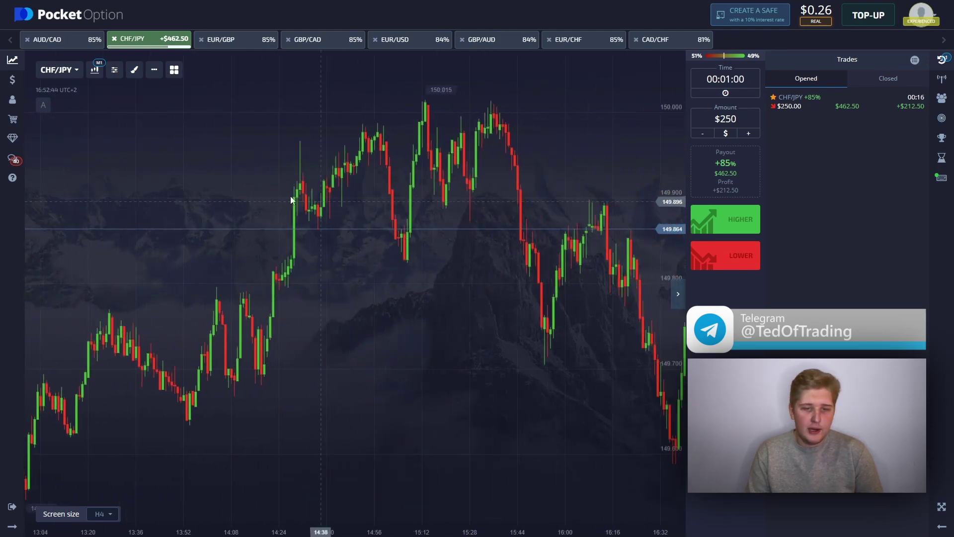
scroll(290, 196, down, 3)
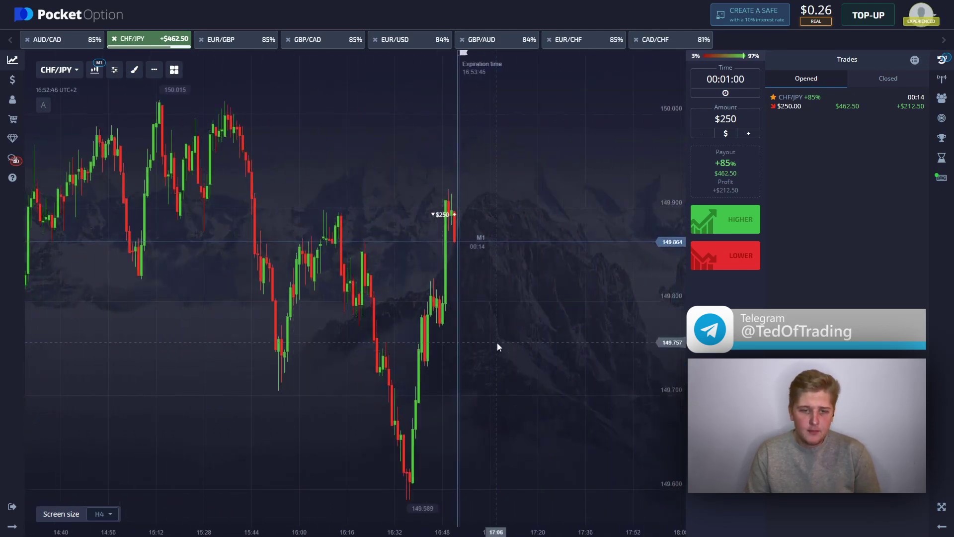
scroll(395, 309, up, 1)
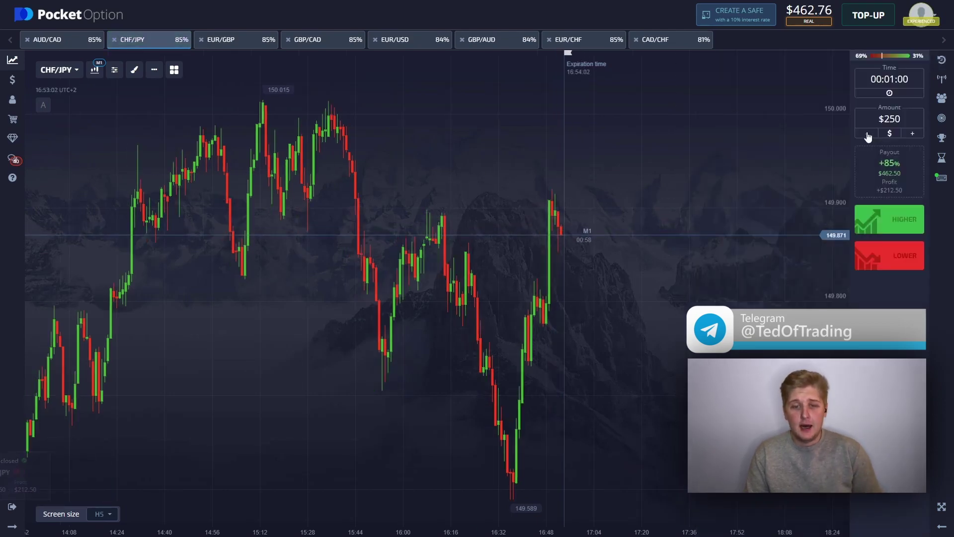
Set the trade amount to $462 and place a one-minute Lower trade on GBP/CAD.
click(893, 119)
text(462)
click(578, 55)
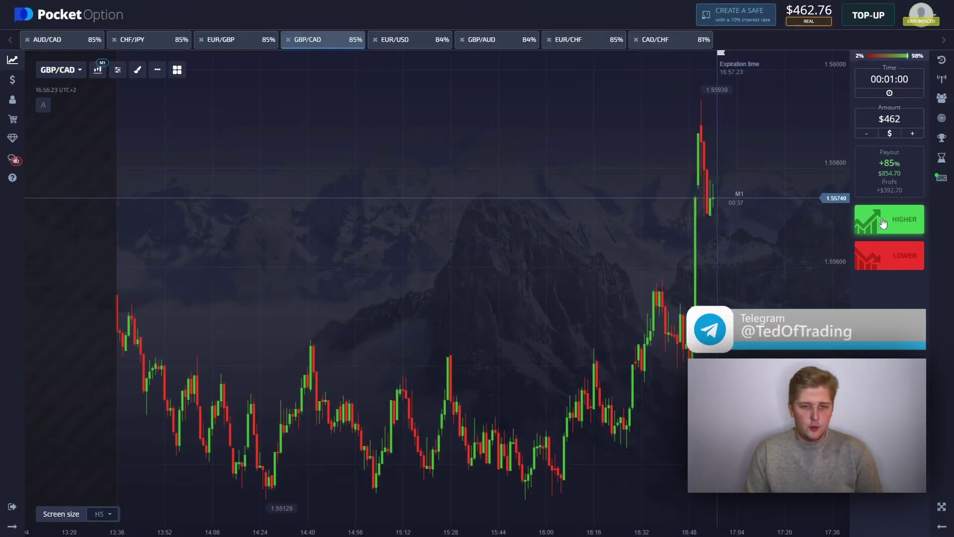
click(889, 257)
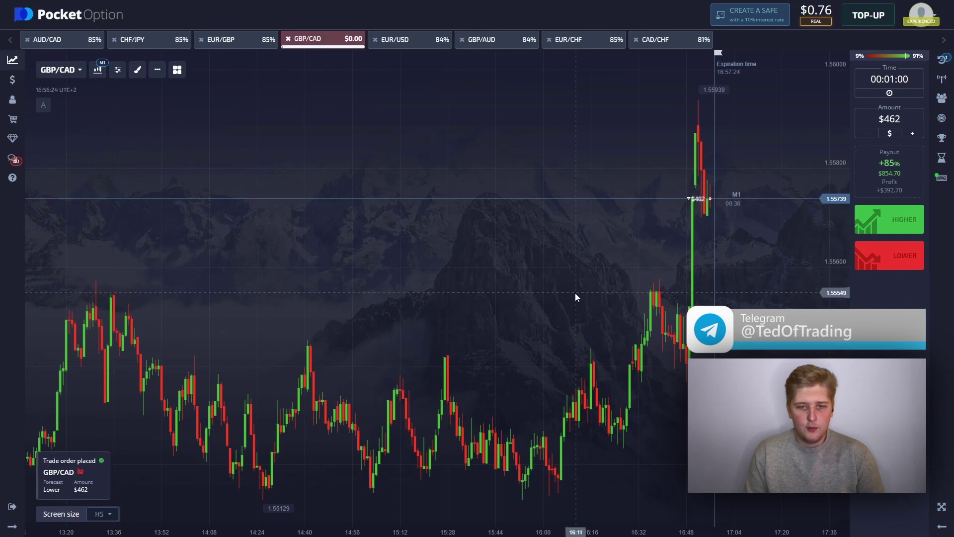
drag(577, 279, 509, 280)
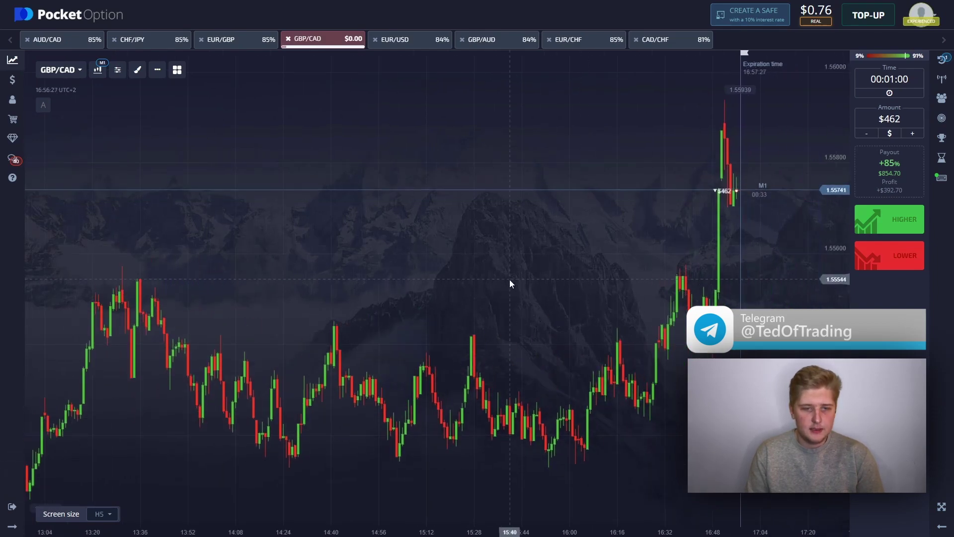
Capture the GBP/CAD chart, circle the peak, box the rally and the earlier range, draw the reversal lines, and discard the capture.
drag(33, 55, 821, 524)
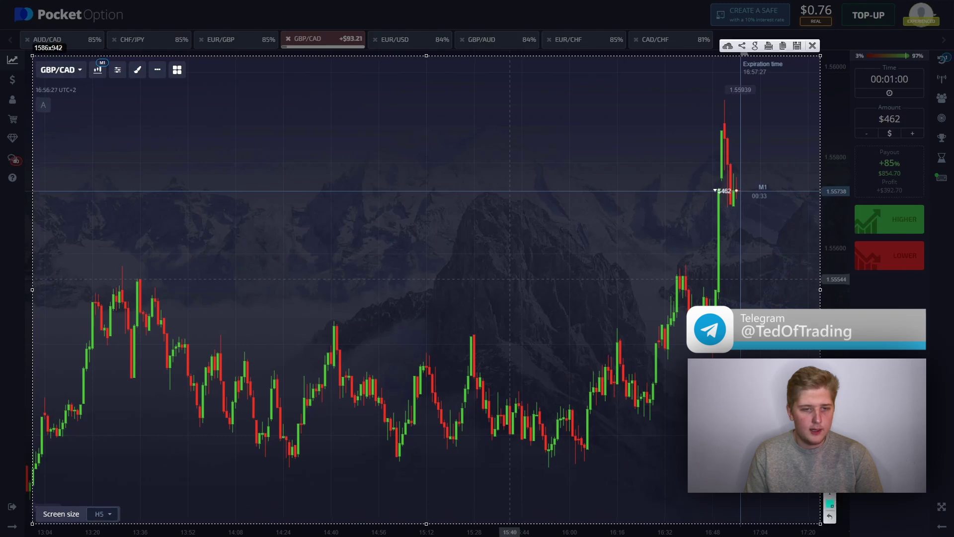
mouse_move(711, 99)
mouse_down()
mouse_move(744, 85)
mouse_move(711, 99)
mouse_up()
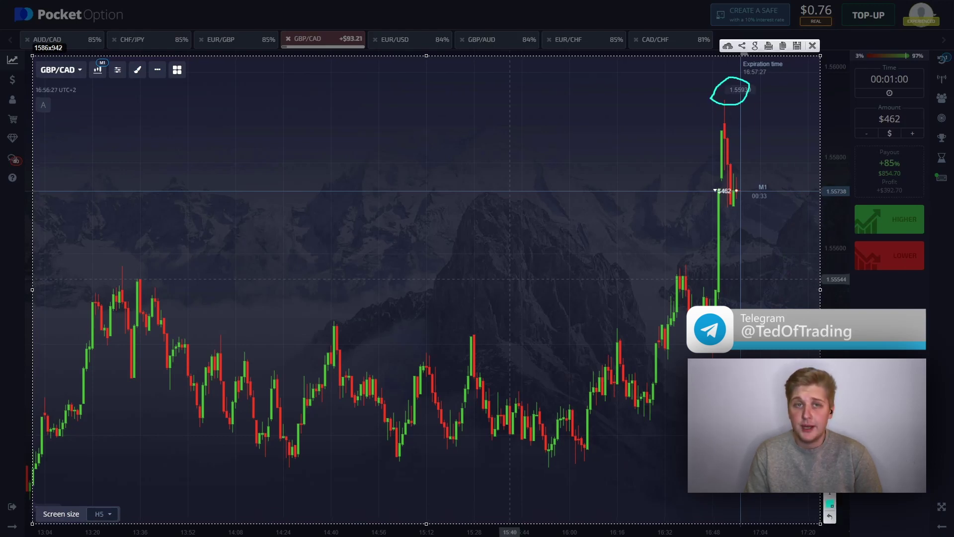
drag(725, 132, 670, 342)
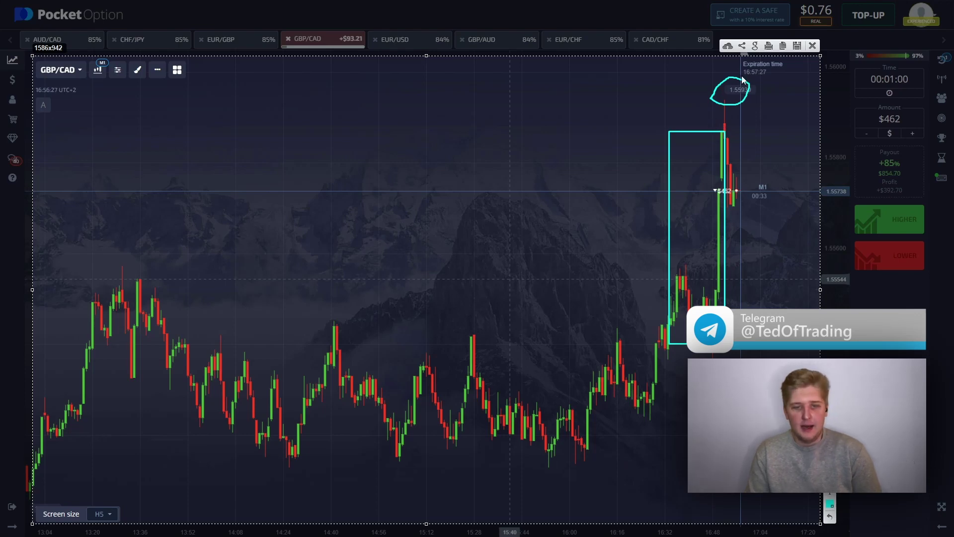
mouse_move(725, 123)
mouse_down()
mouse_move(768, 123)
mouse_move(772, 308)
mouse_move(784, 357)
mouse_up()
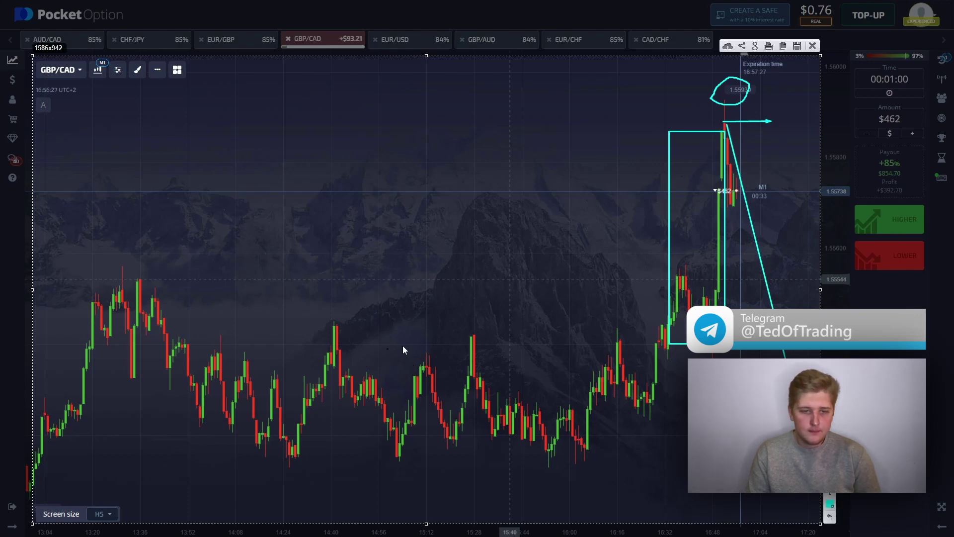
mouse_move(120, 268)
mouse_down()
mouse_move(467, 456)
mouse_move(613, 469)
mouse_move(793, 461)
mouse_up()
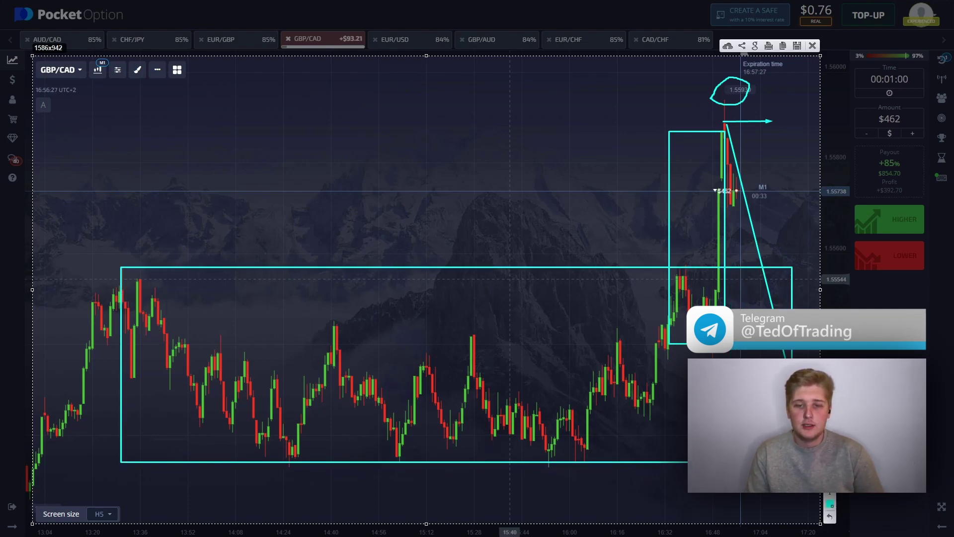
click(815, 46)
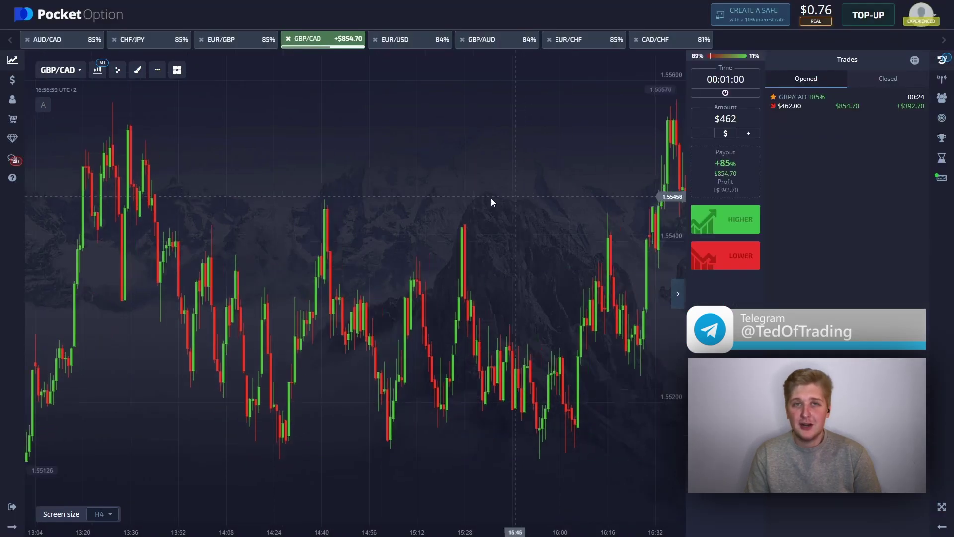
Follow the open $462 GBP/CAD trade on the latest candles until it closes, and hide the trades list.
scroll(350, 207, up, 2)
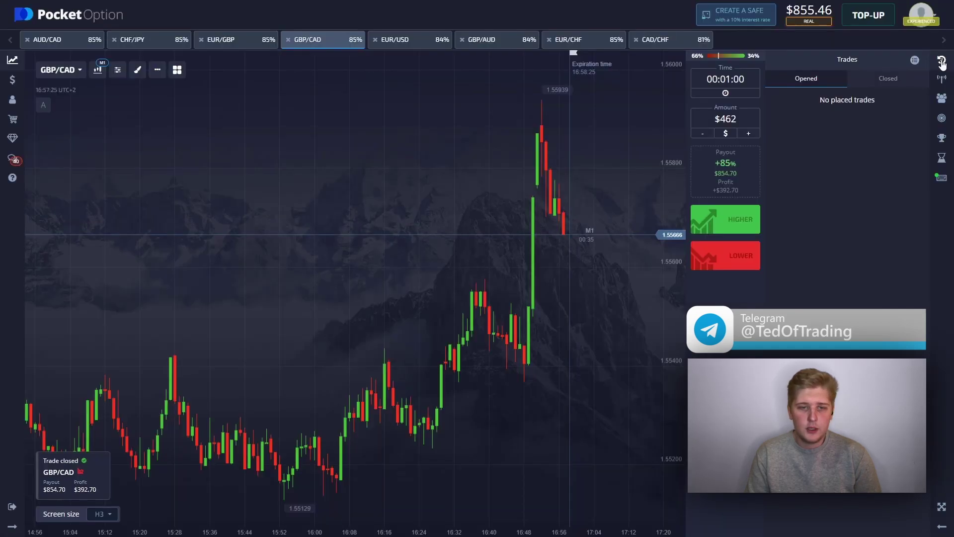
click(942, 63)
scroll(644, 235, down, 2)
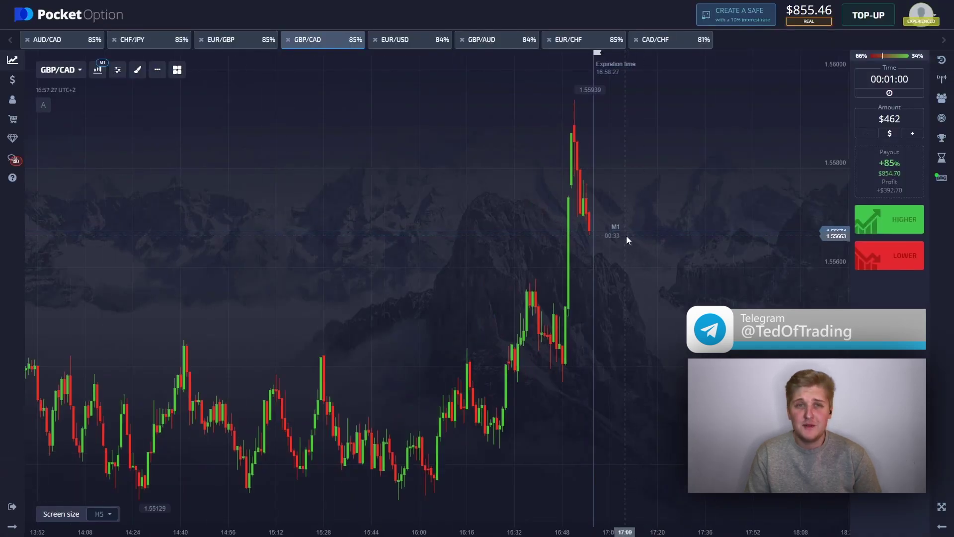
Check the EUR/CHF and CAD/CHF charts, and place a one-minute $855 Lower trade on EUR/GBP.
click(582, 45)
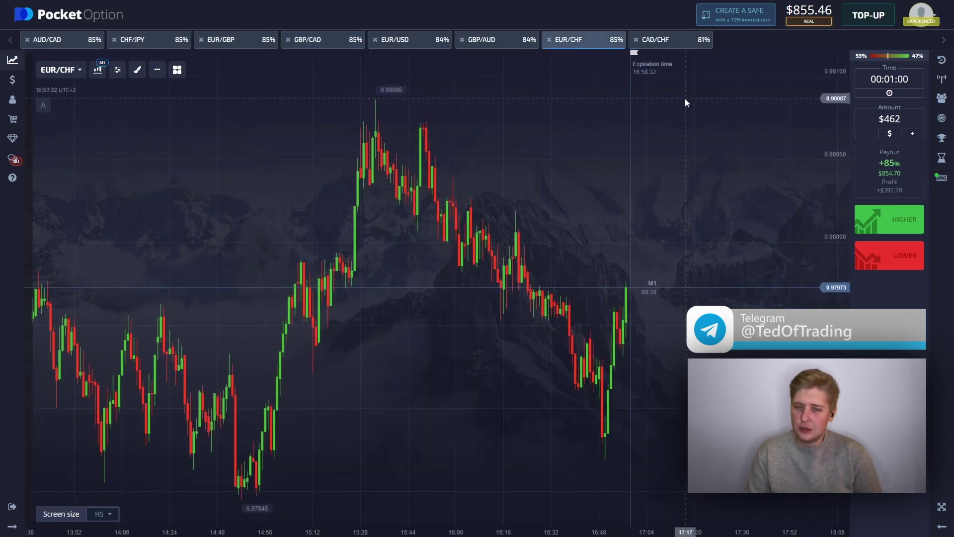
click(667, 43)
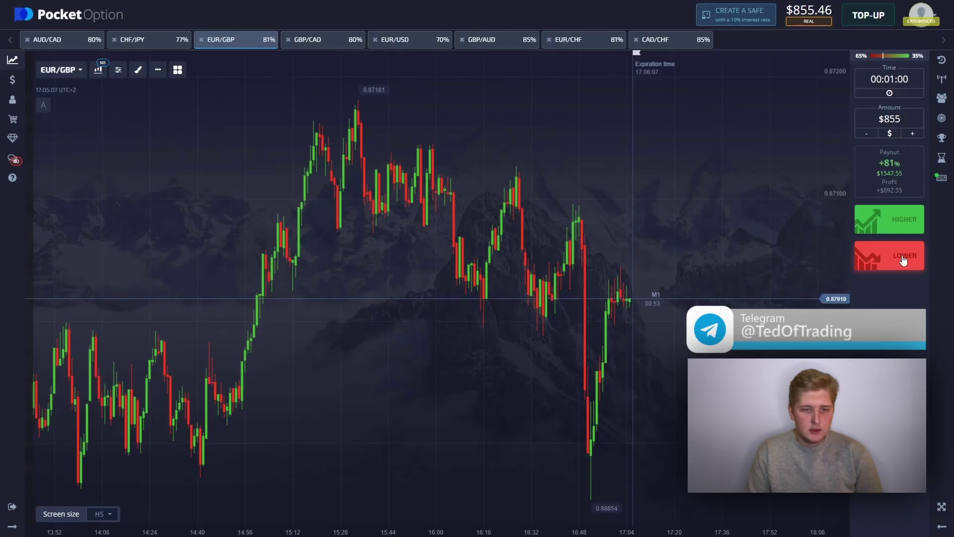
click(904, 260)
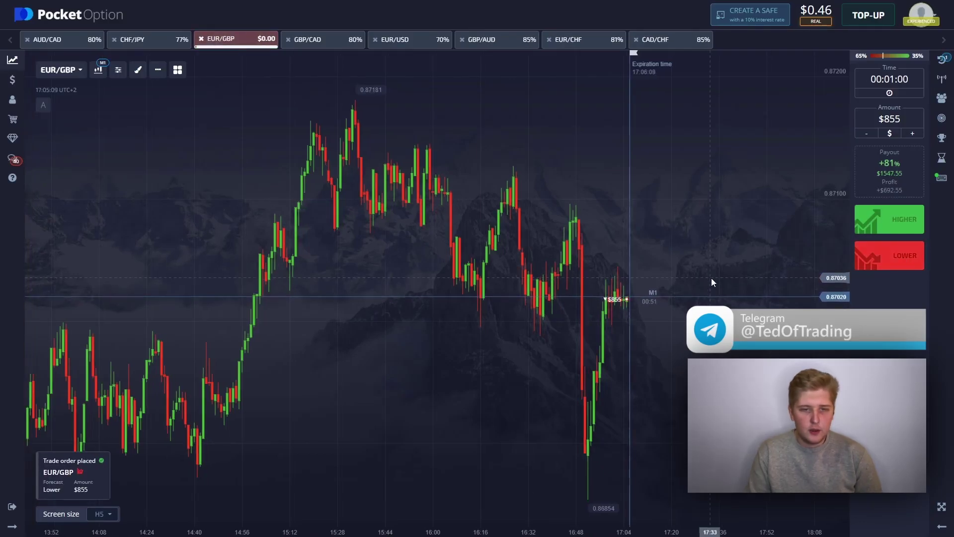
Capture the EUR/GBP chart, mark the sharp drop with horizontal and downward arrows, and box the support level across the lows.
scroll(697, 296, up, 1)
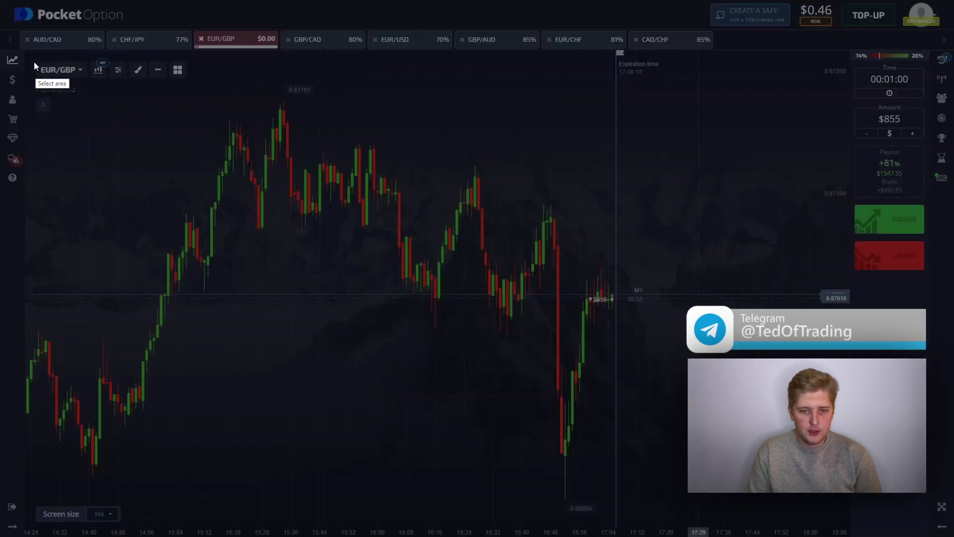
drag(24, 53, 808, 508)
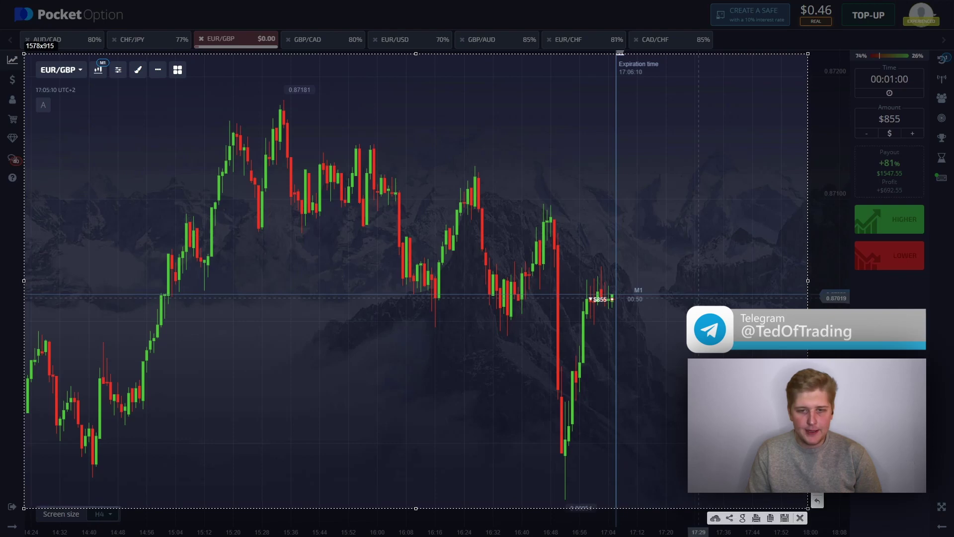
drag(533, 219, 542, 221)
drag(611, 221, 611, 222)
drag(551, 219, 551, 452)
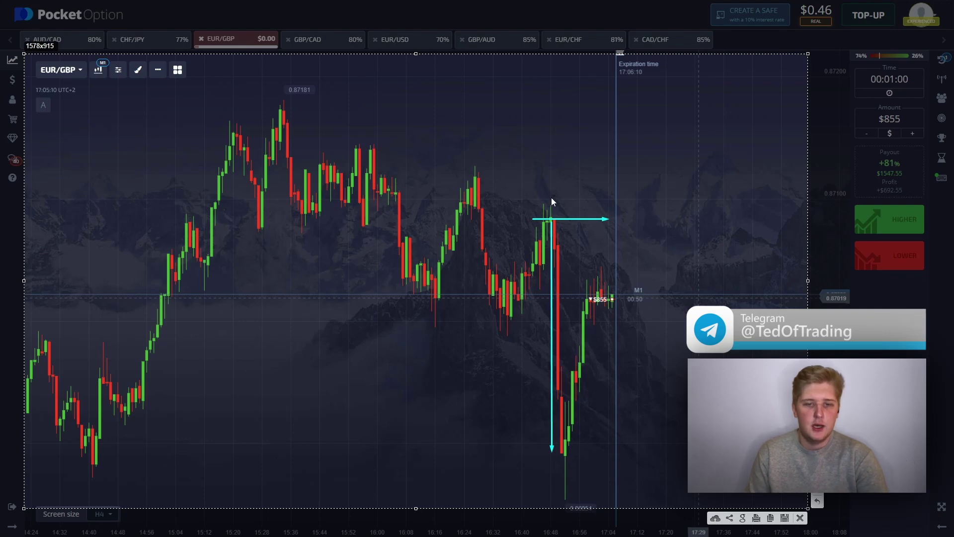
mouse_move(594, 467)
mouse_down()
mouse_move(315, 430)
mouse_move(38, 471)
mouse_move(55, 467)
mouse_up()
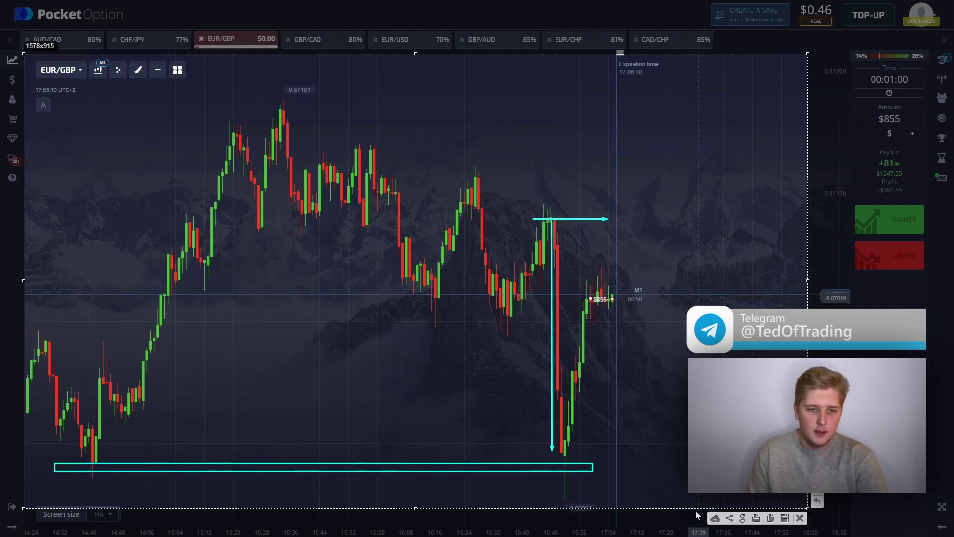
Circle the EUR/GBP low, mark the rebound, sideways candles and expected fall with arrows and a box, and discard the capture.
drag(560, 509, 559, 503)
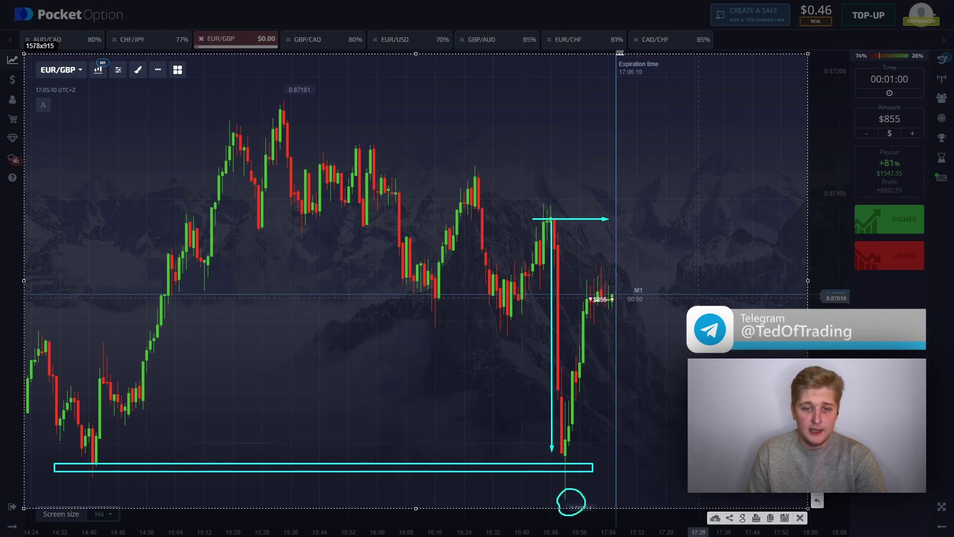
drag(573, 450, 594, 358)
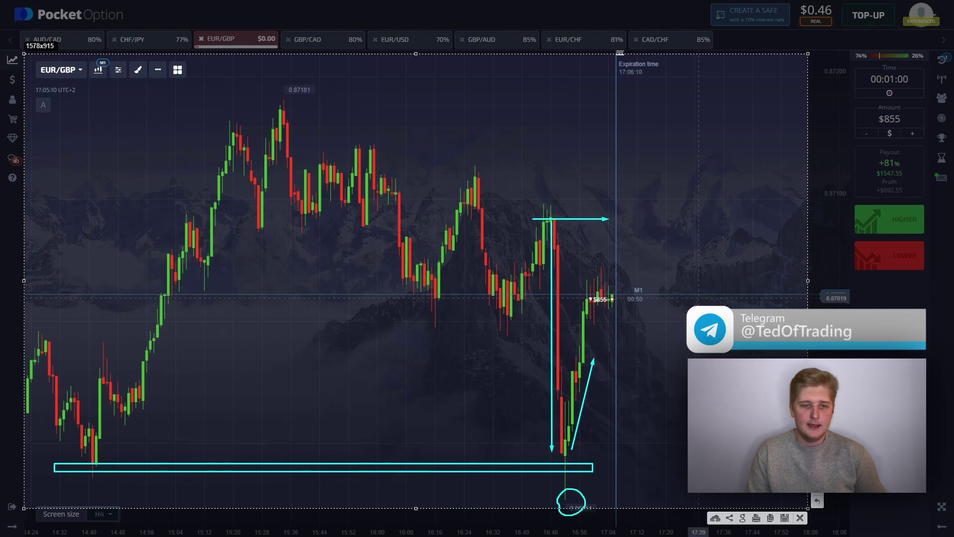
drag(567, 267, 634, 316)
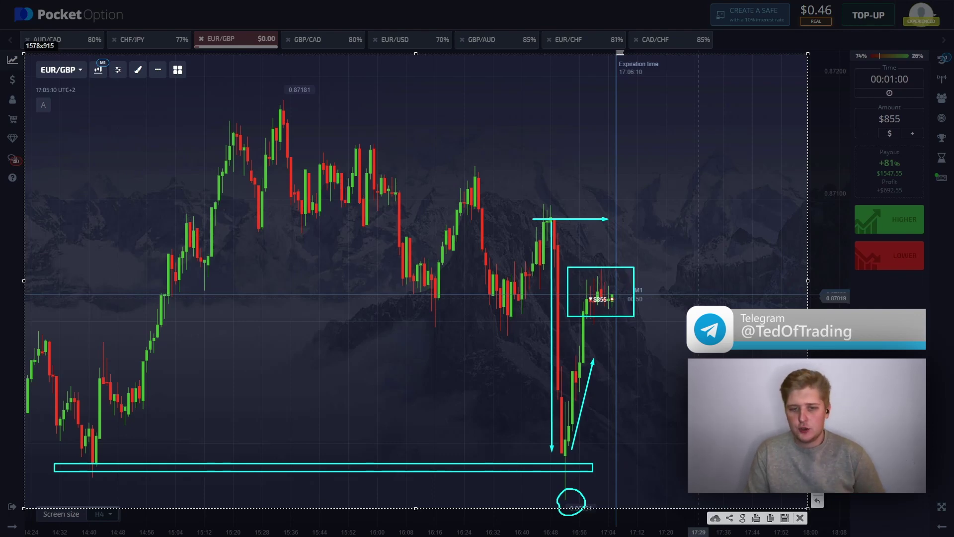
drag(628, 299, 628, 386)
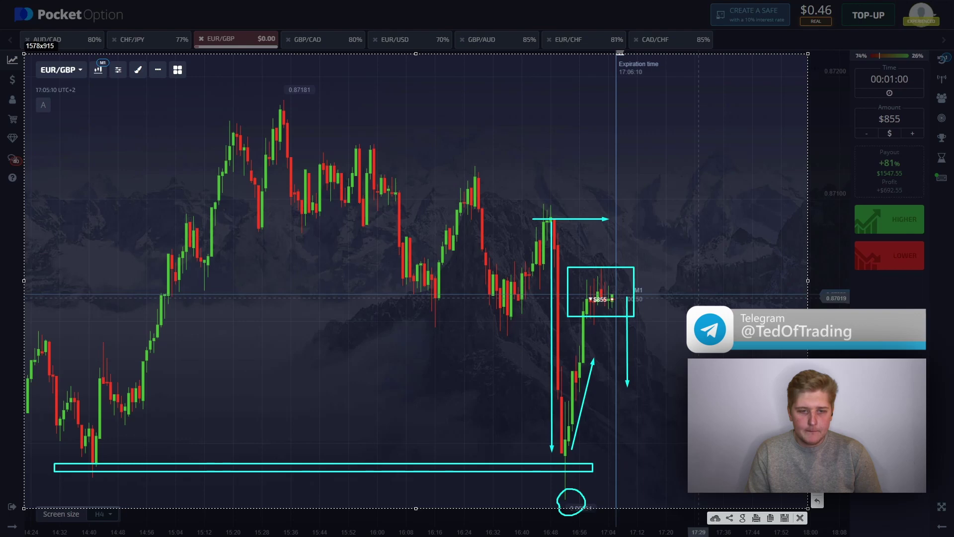
click(800, 518)
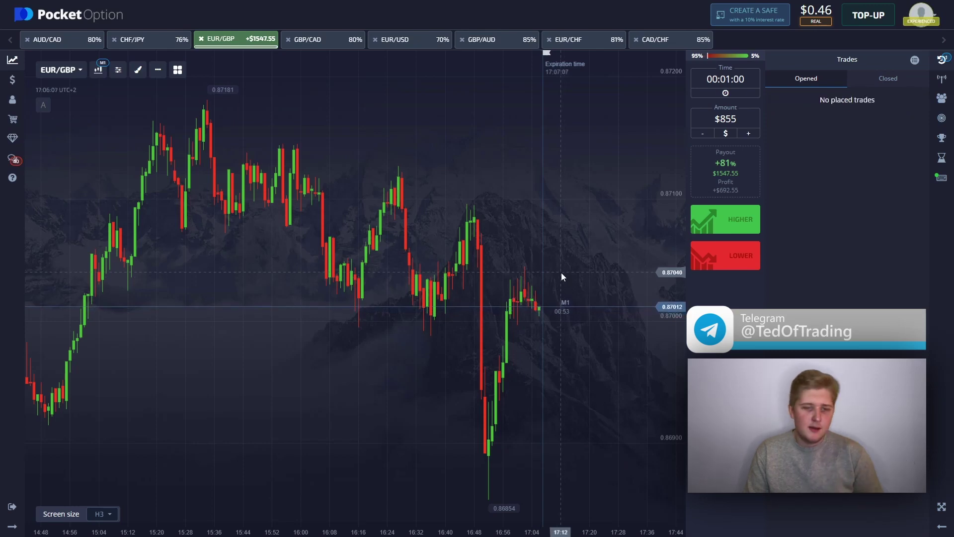
Set the trade amount to $1000.
scroll(576, 169, down, 3)
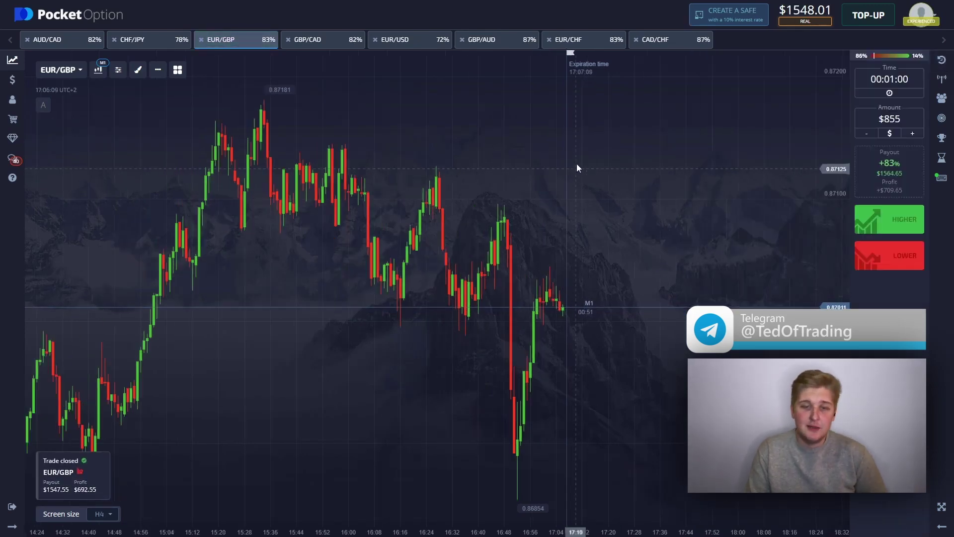
click(890, 118)
text(10)
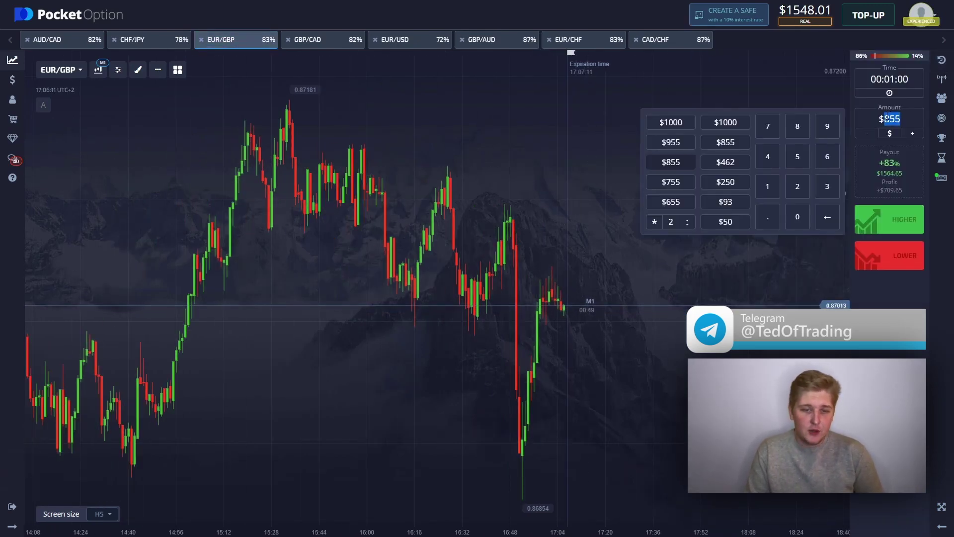
text(00)
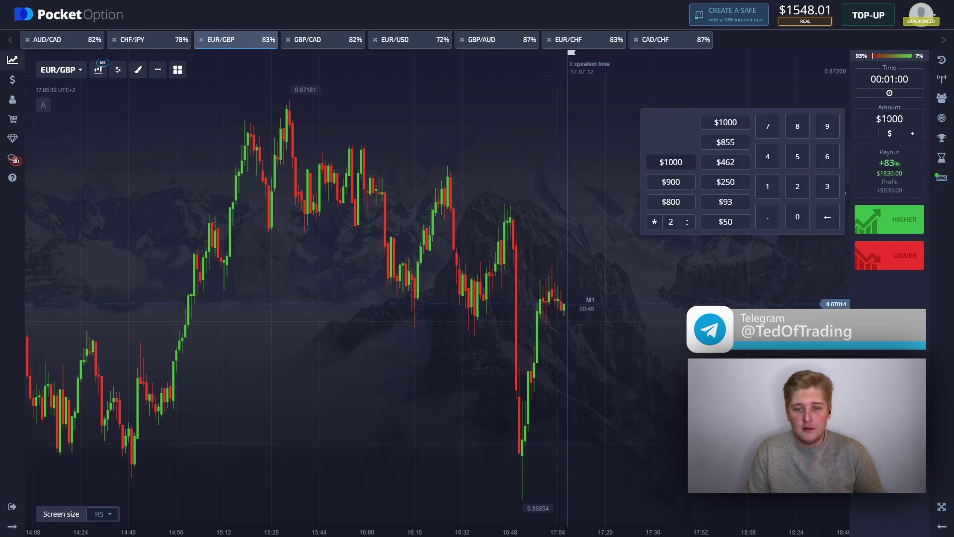
click(554, 196)
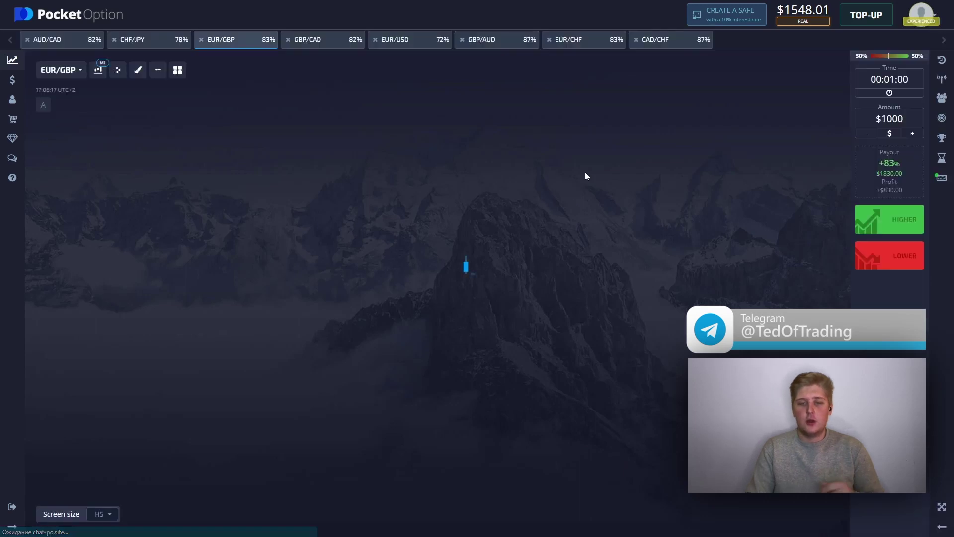
Check the EUR/CHF and CAD/CHF charts, and place a one-minute Lower trade on GBP/CAD from its latest candles.
click(568, 43)
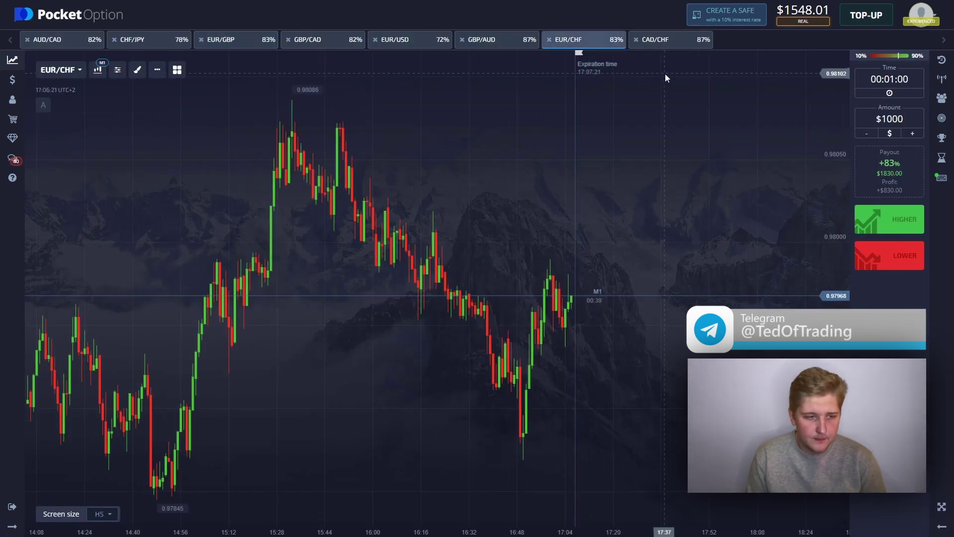
click(667, 46)
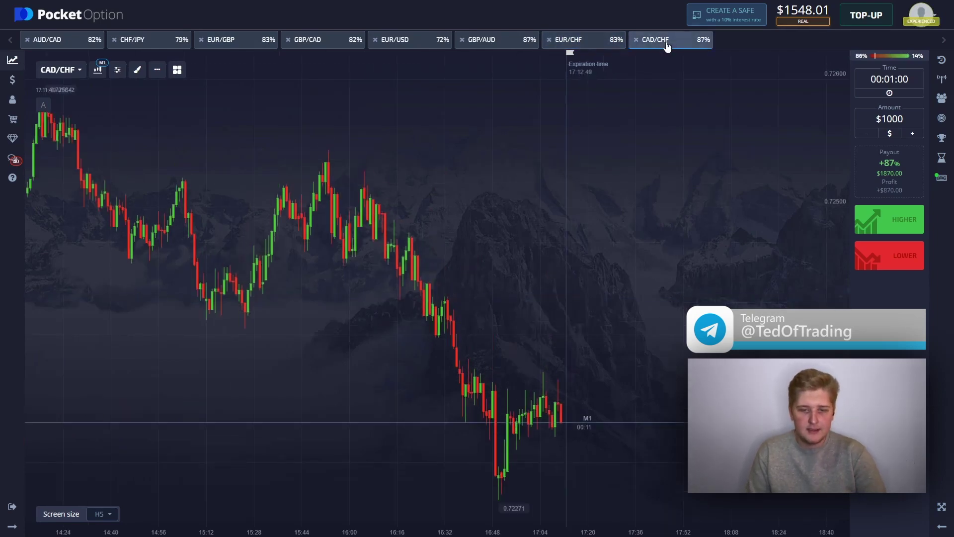
click(320, 44)
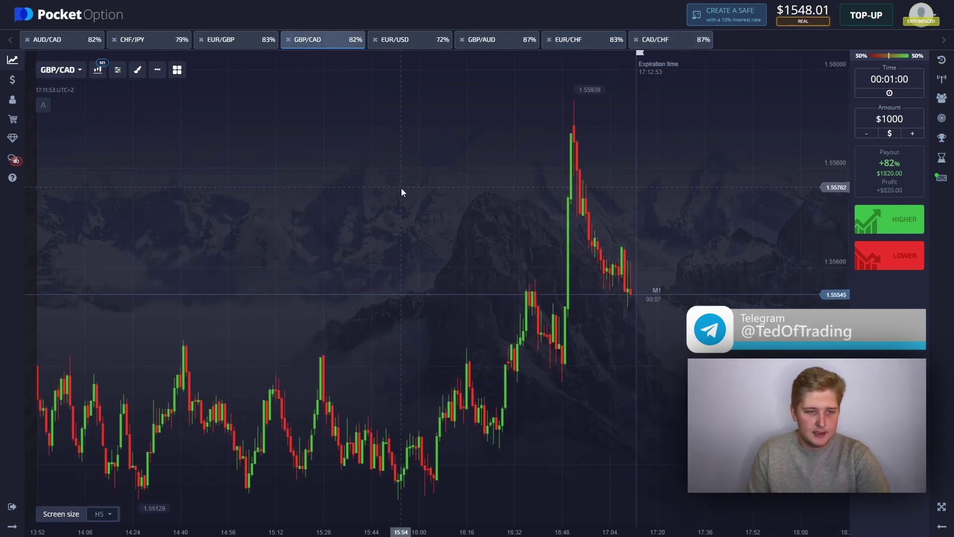
drag(401, 188, 440, 205)
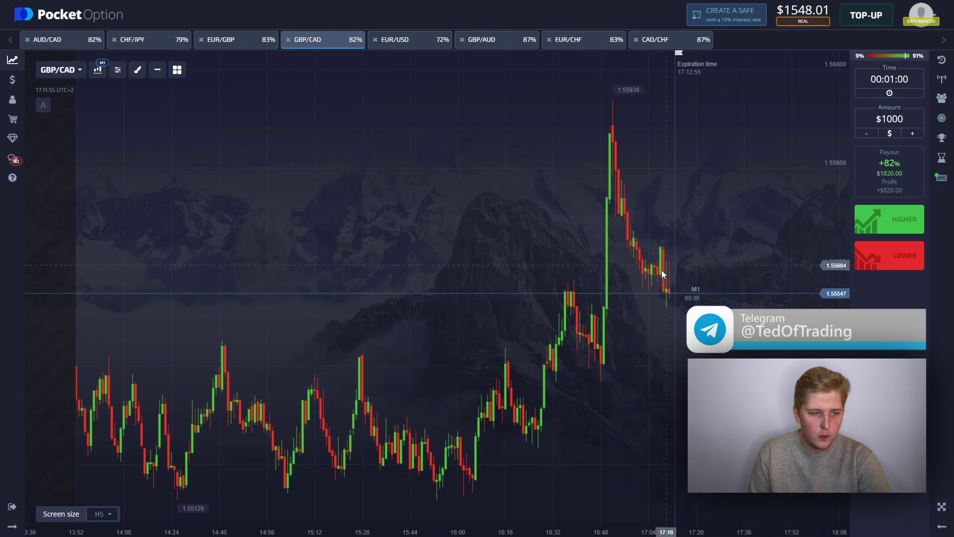
drag(670, 293, 654, 294)
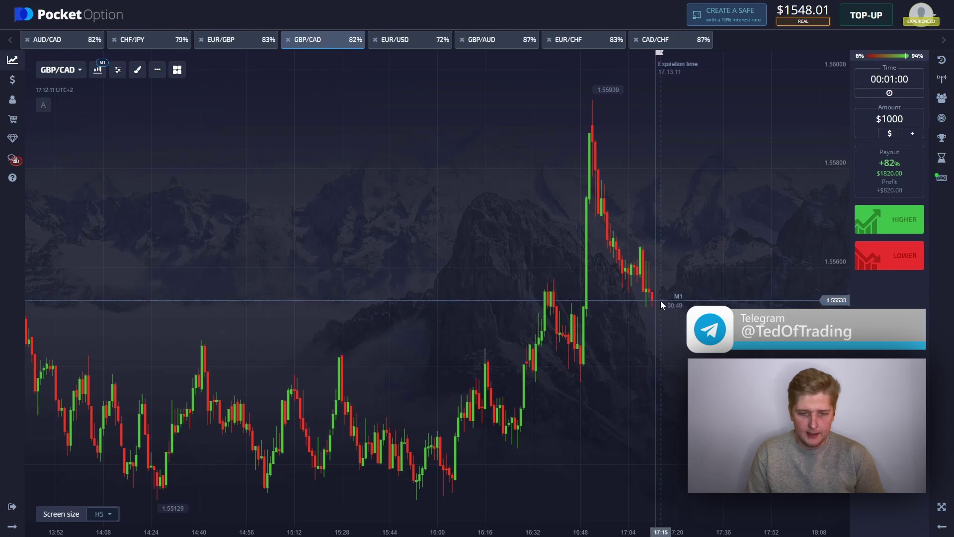
click(879, 269)
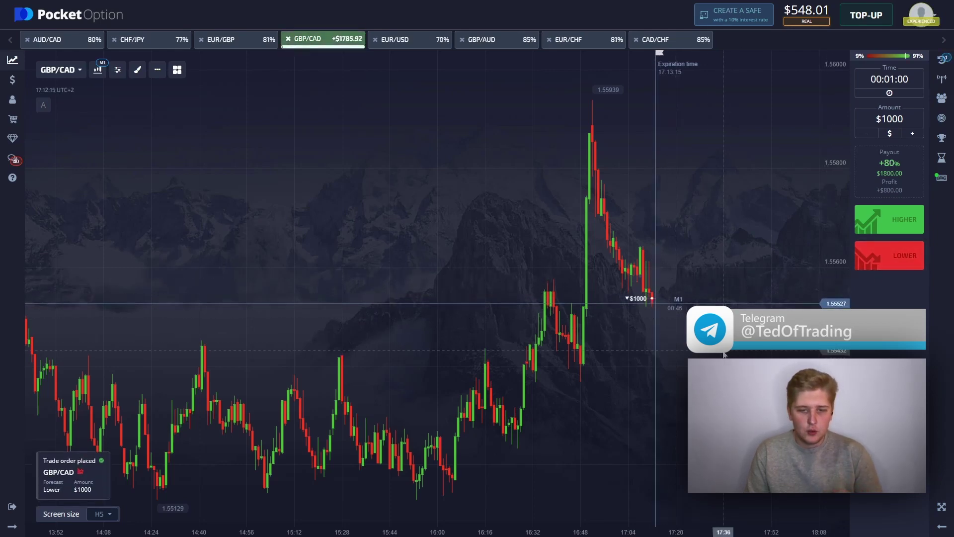
Capture the GBP/CAD chart, box the zone just below the current price, and draw a rising arrow across its upper edge.
key(Print)
drag(27, 52, 836, 535)
drag(735, 396, 184, 293)
drag(506, 288, 510, 278)
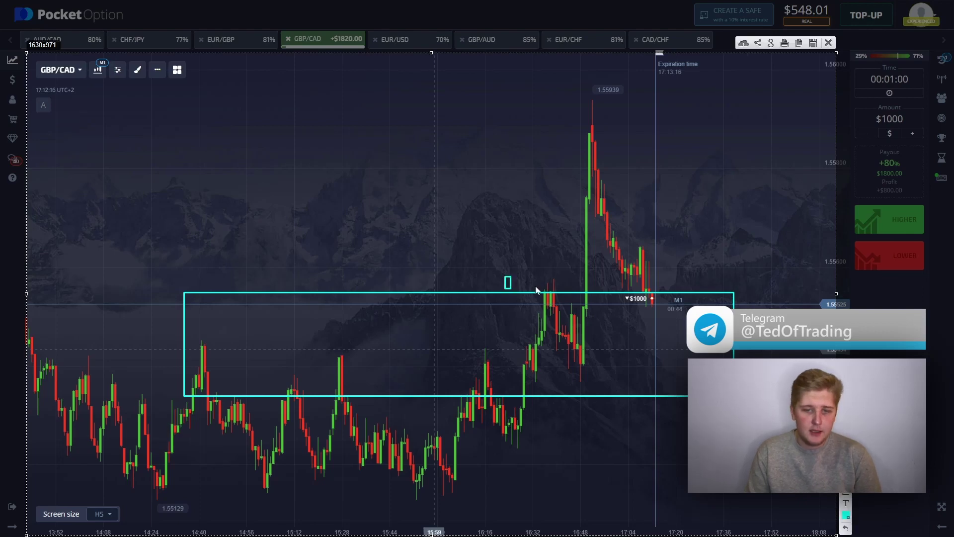
drag(482, 316, 507, 277)
Box the upper GBP/CAD zone, circle its peak, trace the rise and fall, discard the capture, and hide the trades list.
drag(314, 109, 756, 291)
mouse_move(578, 104)
mouse_down()
mouse_move(603, 105)
mouse_move(575, 97)
mouse_up()
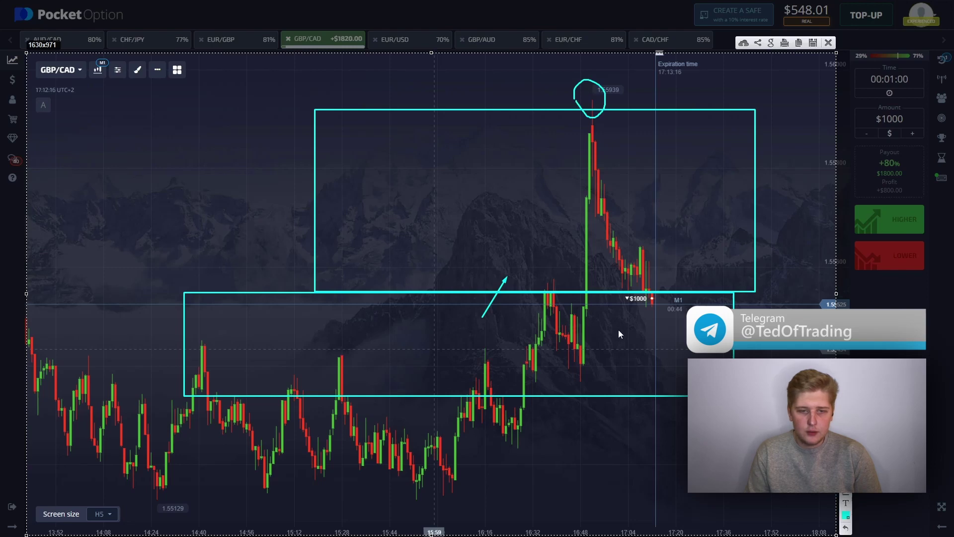
mouse_move(581, 363)
mouse_down()
mouse_move(583, 132)
mouse_move(693, 361)
mouse_up()
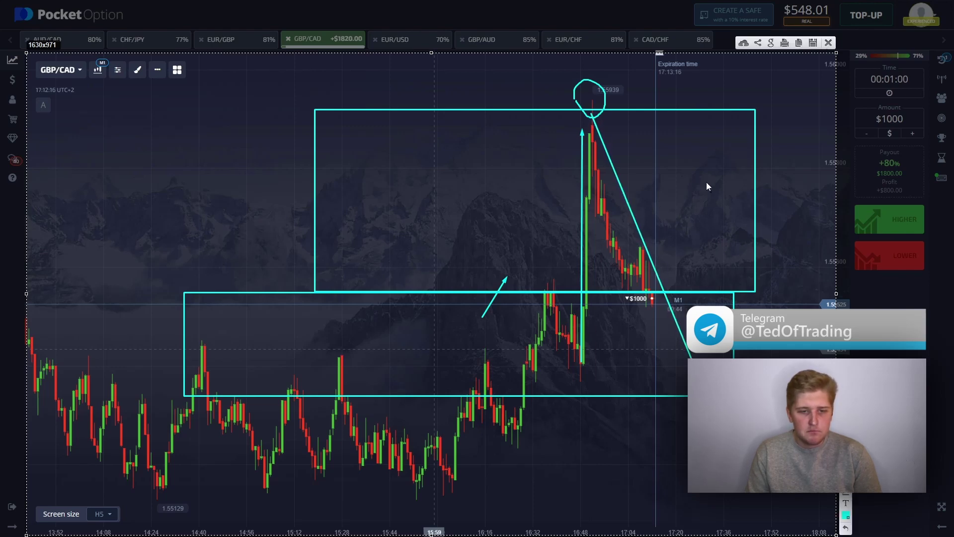
click(829, 43)
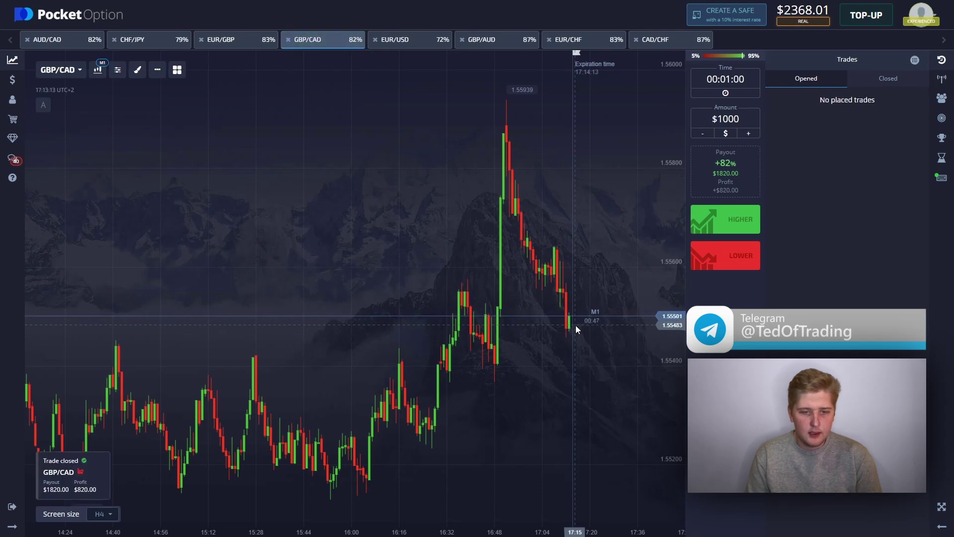
click(942, 60)
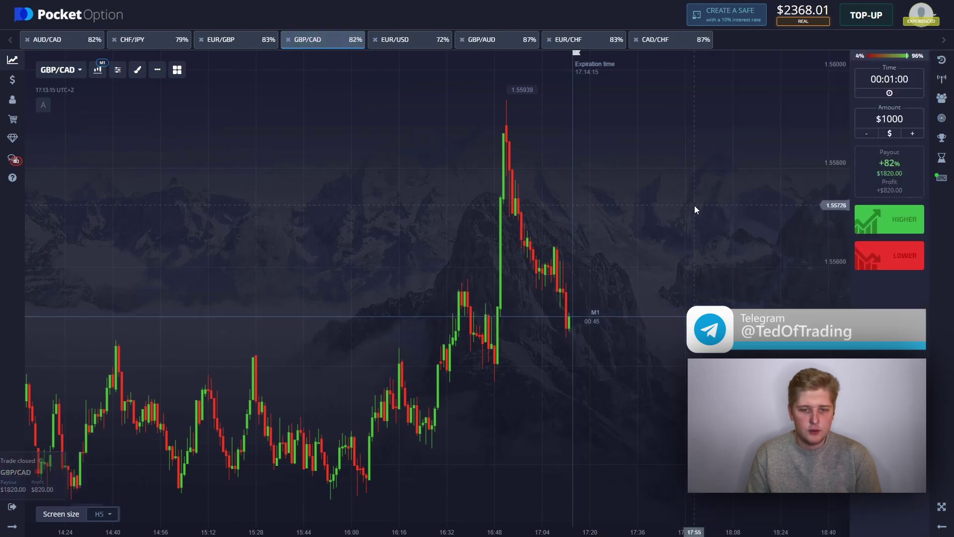
Check the EUR/CHF and CAD/CHF charts, and place two one-minute Higher trades of $1000 each on GBP/AUD.
click(586, 43)
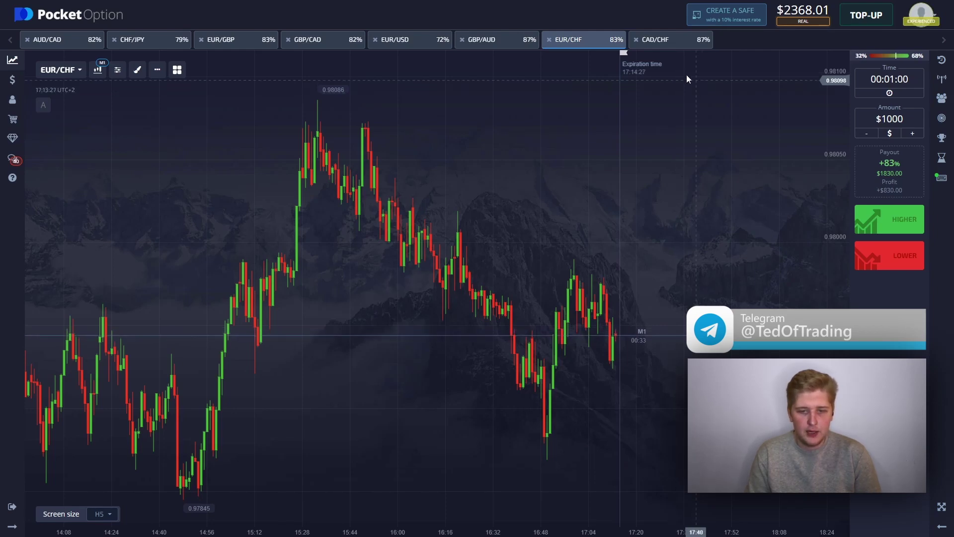
click(667, 45)
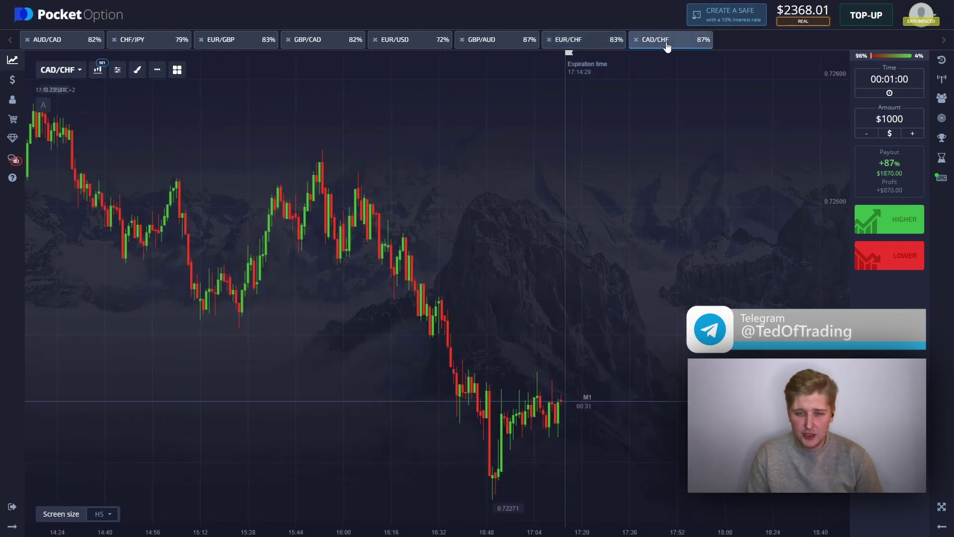
click(498, 46)
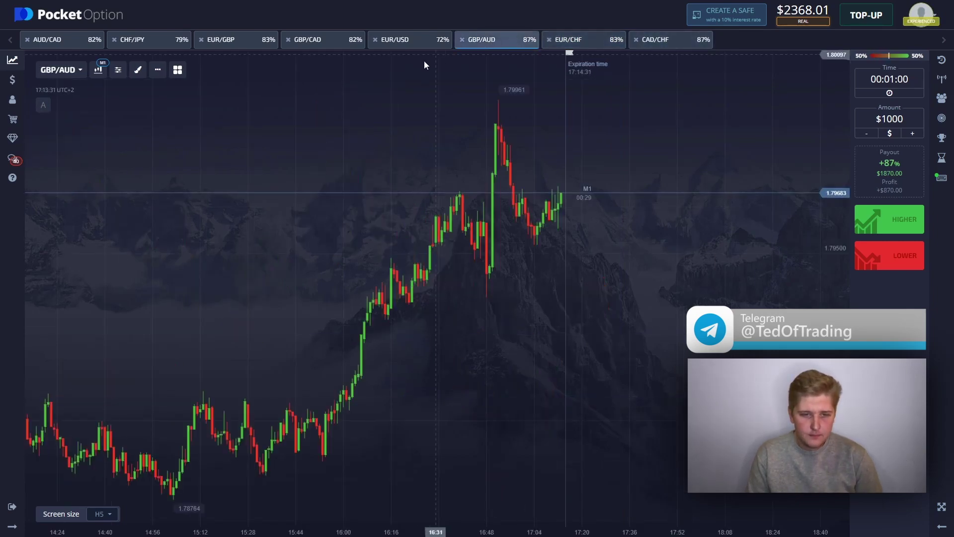
click(865, 225)
click(865, 225)
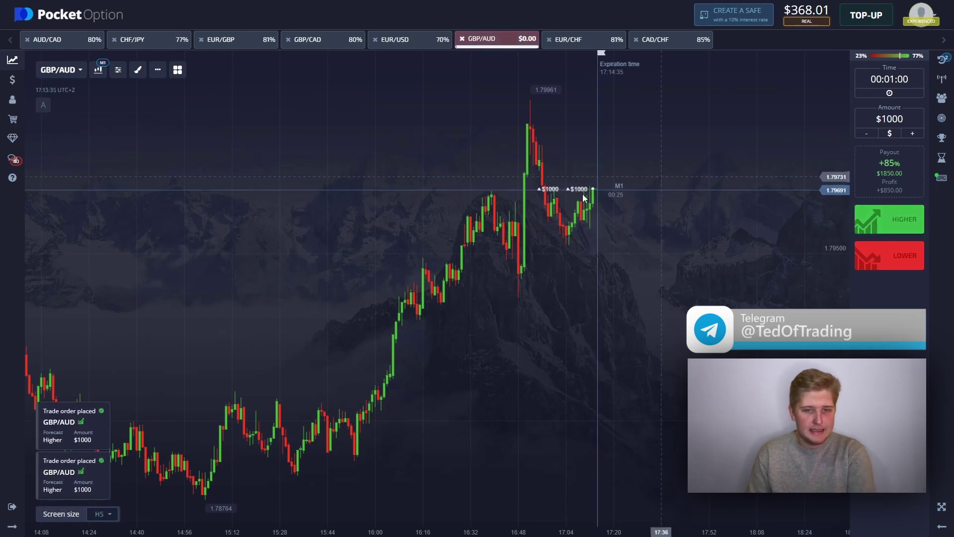
Capture the GBP/AUD chart, box the zones below and above the current price, and draw an upward arrow beside the latest candles.
drag(445, 190, 486, 190)
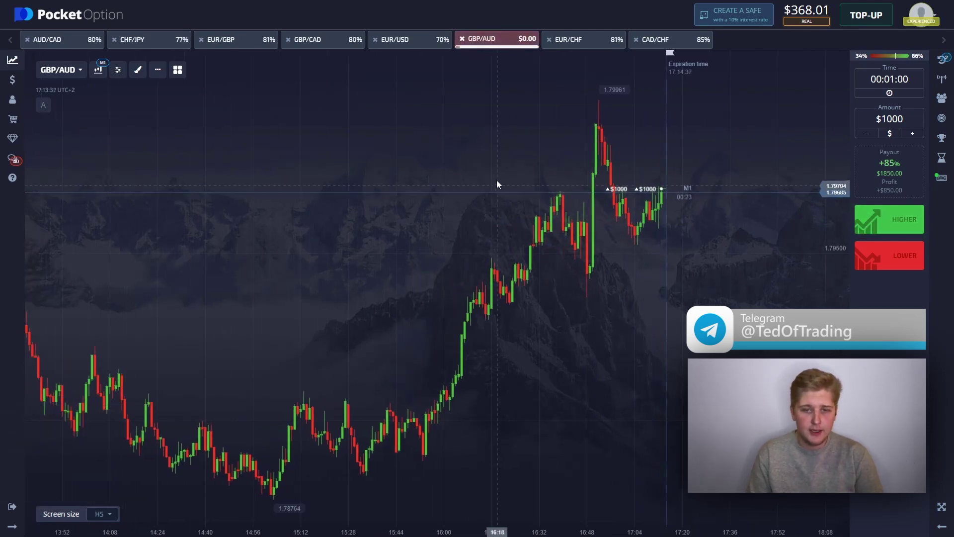
key(Print)
mouse_move(24, 51)
mouse_down()
mouse_move(837, 389)
mouse_move(813, 531)
mouse_up()
mouse_move(518, 299)
mouse_down()
mouse_move(559, 194)
mouse_move(745, 198)
mouse_up()
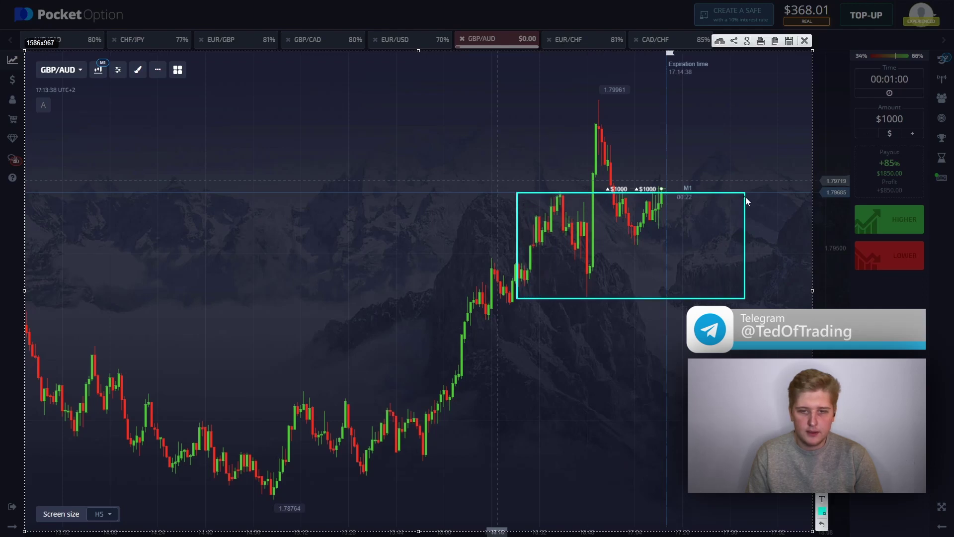
mouse_move(526, 94)
mouse_down()
mouse_move(682, 186)
mouse_move(673, 195)
mouse_move(646, 195)
mouse_move(696, 107)
mouse_move(695, 75)
mouse_up()
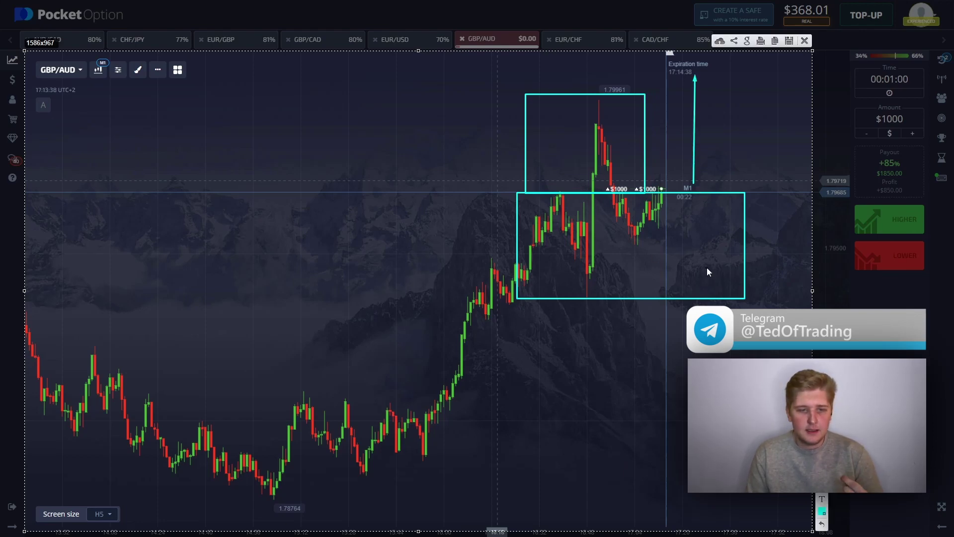
Circle the two rising GBP/AUD lows, draw a trend line through them, and discard the capture.
mouse_move(635, 232)
mouse_down()
mouse_move(652, 251)
mouse_move(629, 242)
mouse_move(641, 231)
mouse_up()
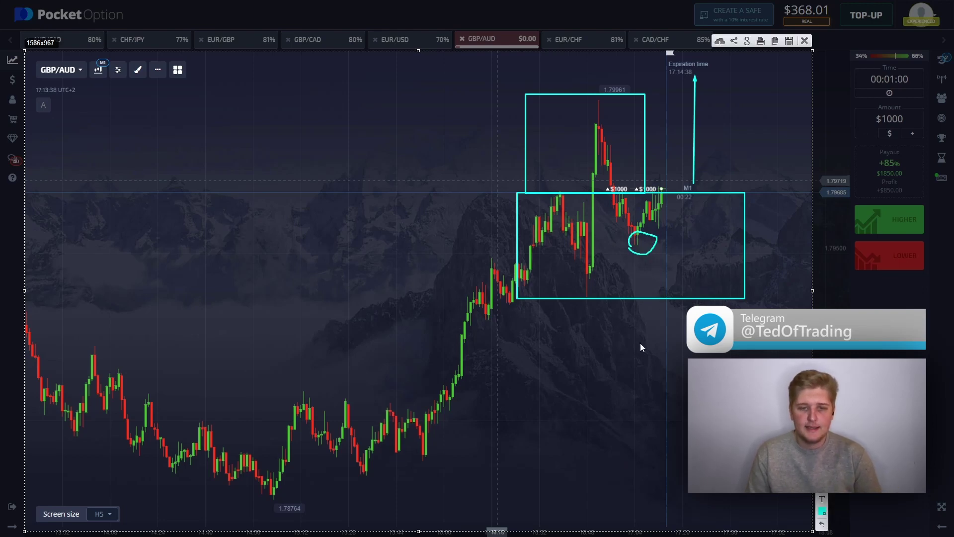
mouse_move(585, 282)
mouse_down()
mouse_move(598, 281)
mouse_move(567, 295)
mouse_move(666, 215)
mouse_up()
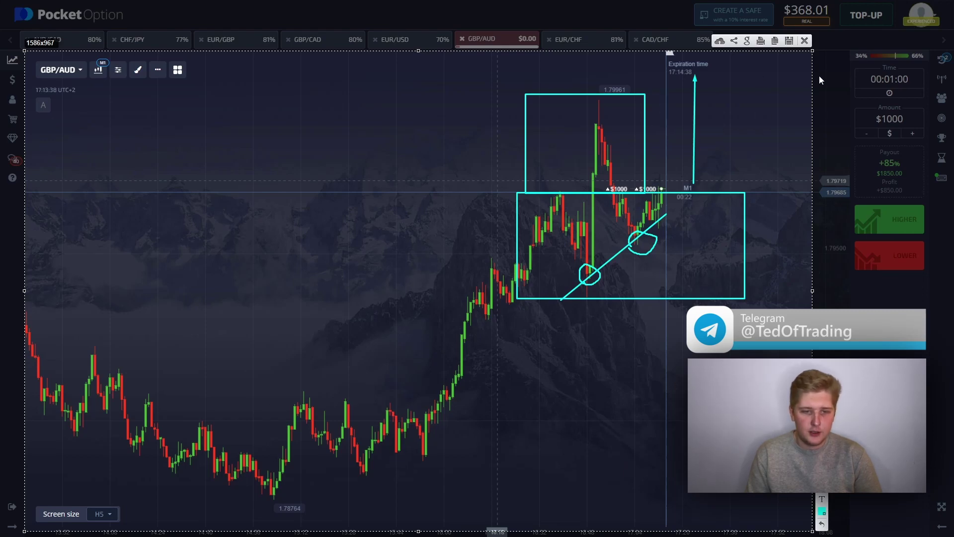
click(805, 40)
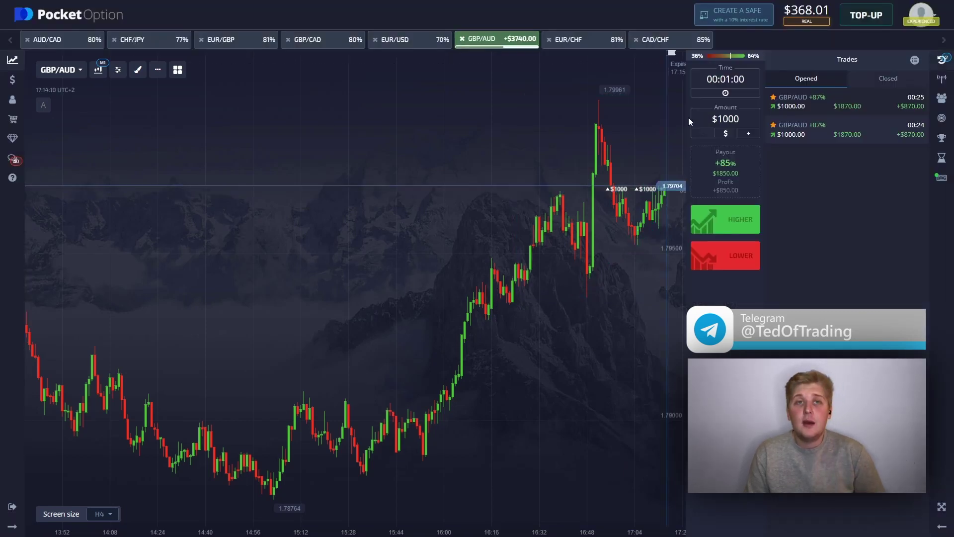
Examine the latest GBP/AUD candles around the two open trades until they close, and hide the trades list.
scroll(541, 119, up, 3)
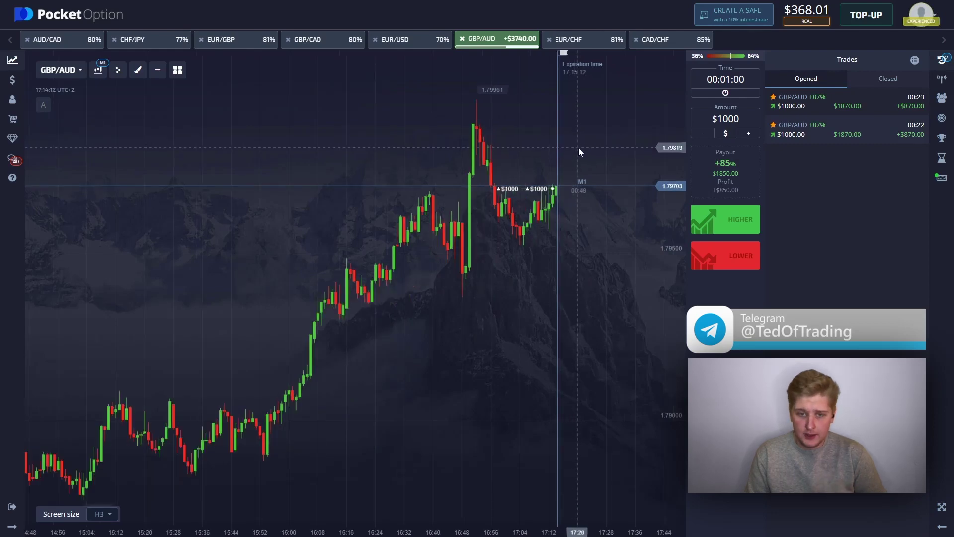
scroll(562, 204, up, 2)
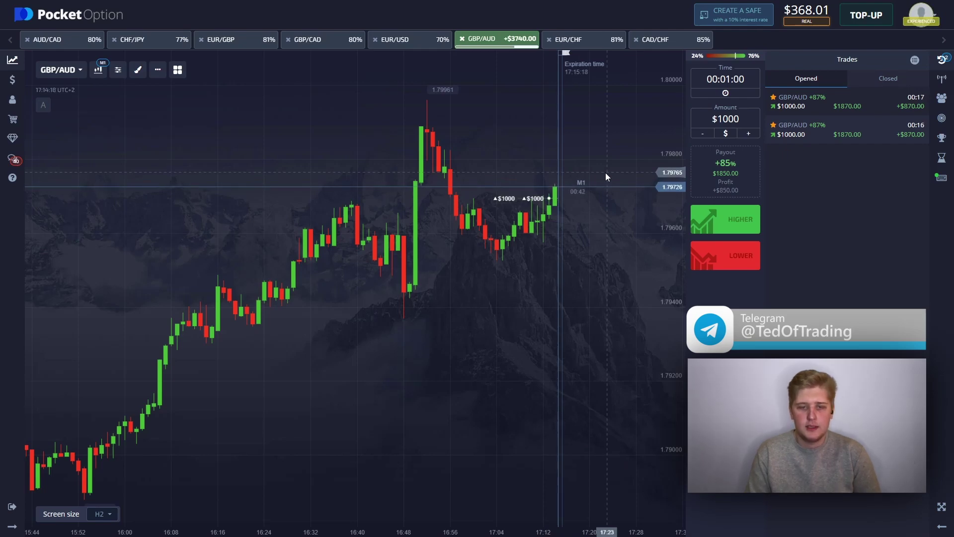
drag(407, 181, 449, 180)
drag(526, 168, 505, 153)
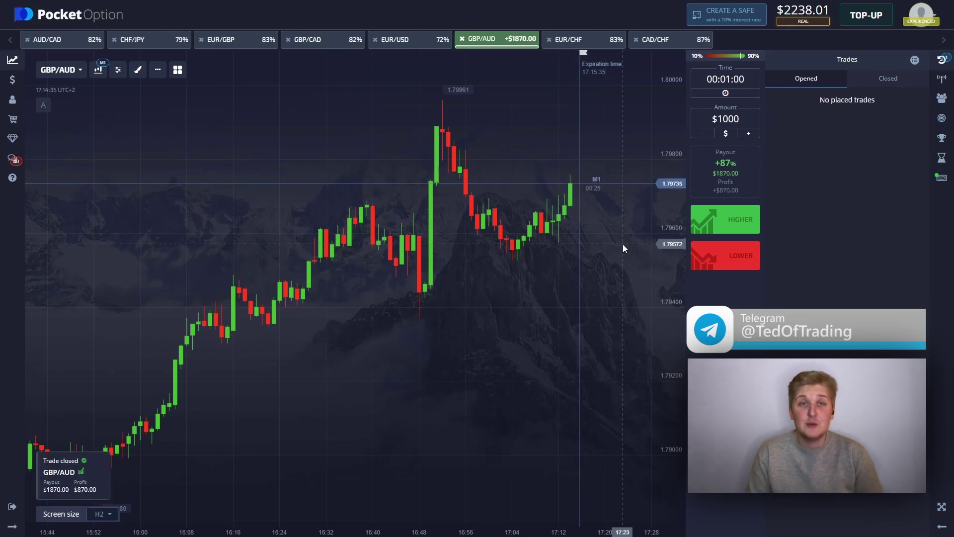
click(942, 60)
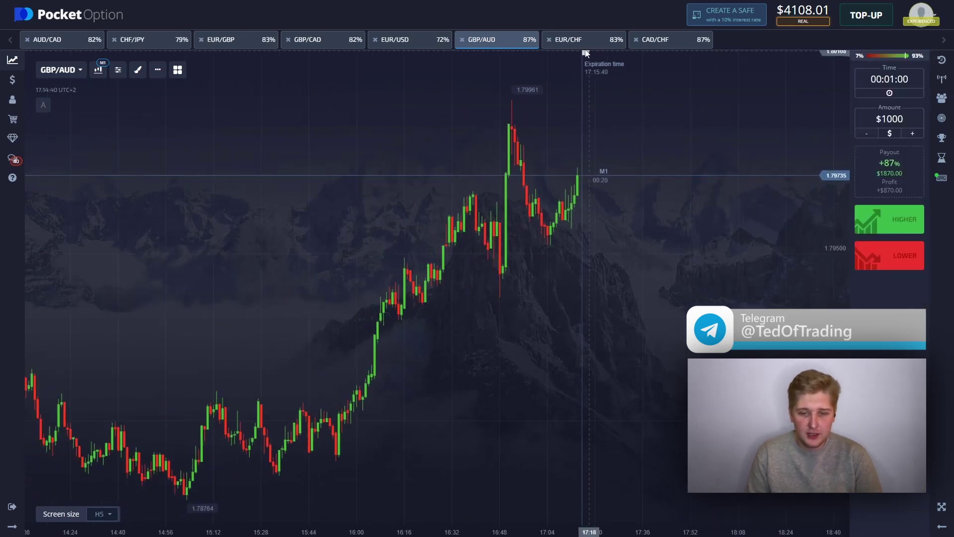
Check the EUR/CHF and CAD/CHF charts, and place two one-minute Higher trades of $1000 each on GBP/CAD.
click(572, 40)
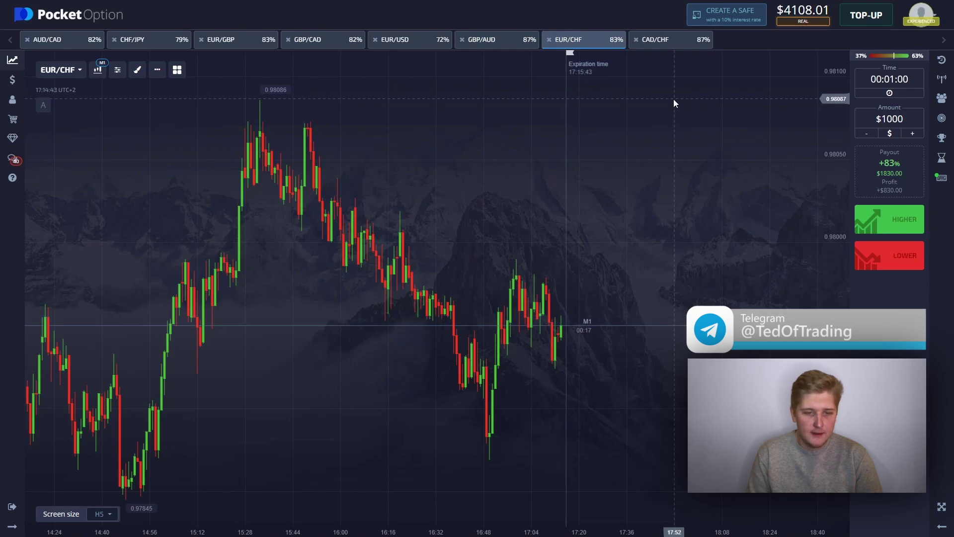
key(shift+d)
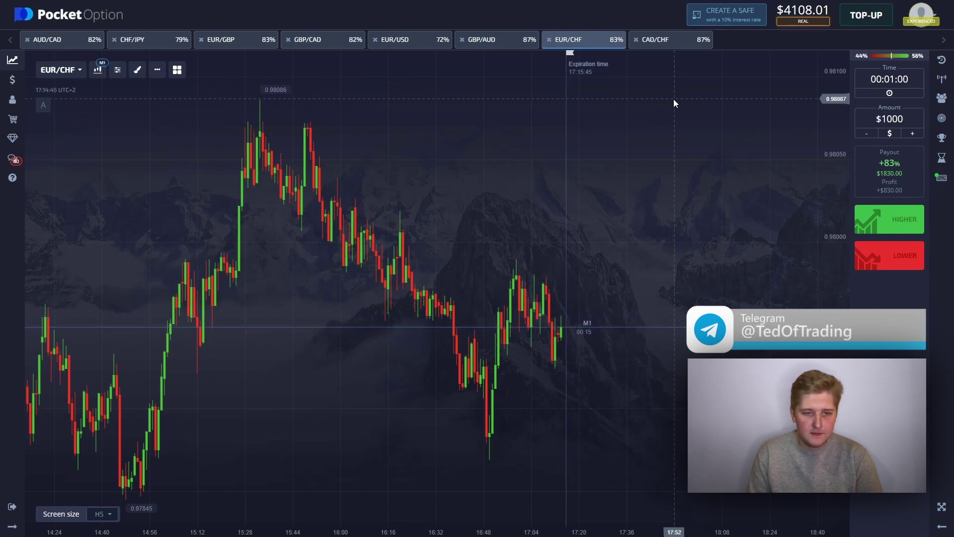
click(667, 45)
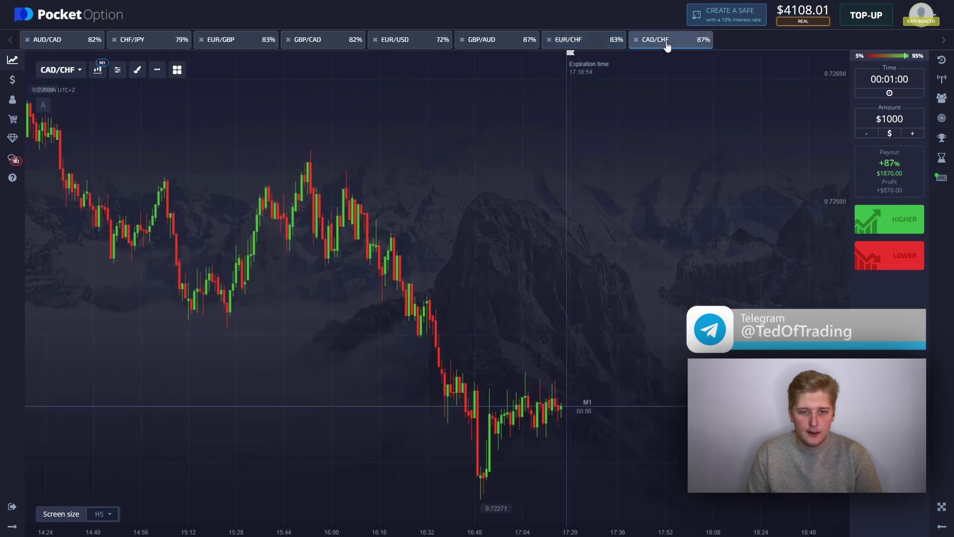
click(323, 46)
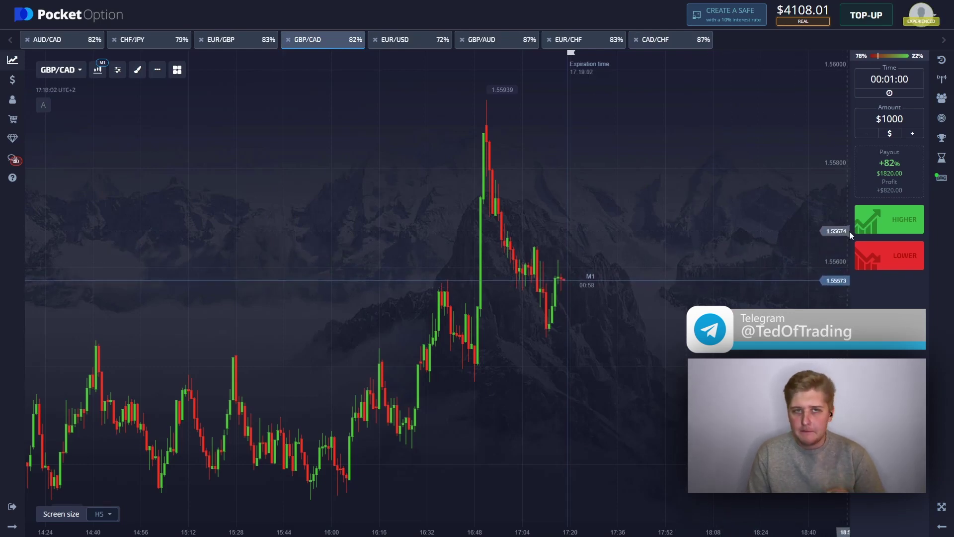
click(885, 228)
click(885, 228)
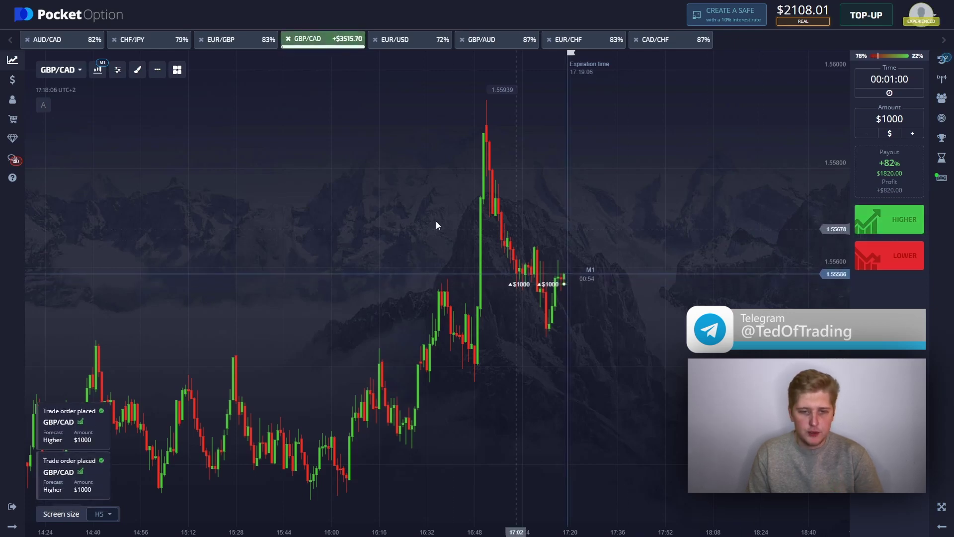
Capture the GBP/CAD chart and draw horizontal arrows along the earlier range's lows and its highs.
key(Print)
drag(30, 52, 795, 511)
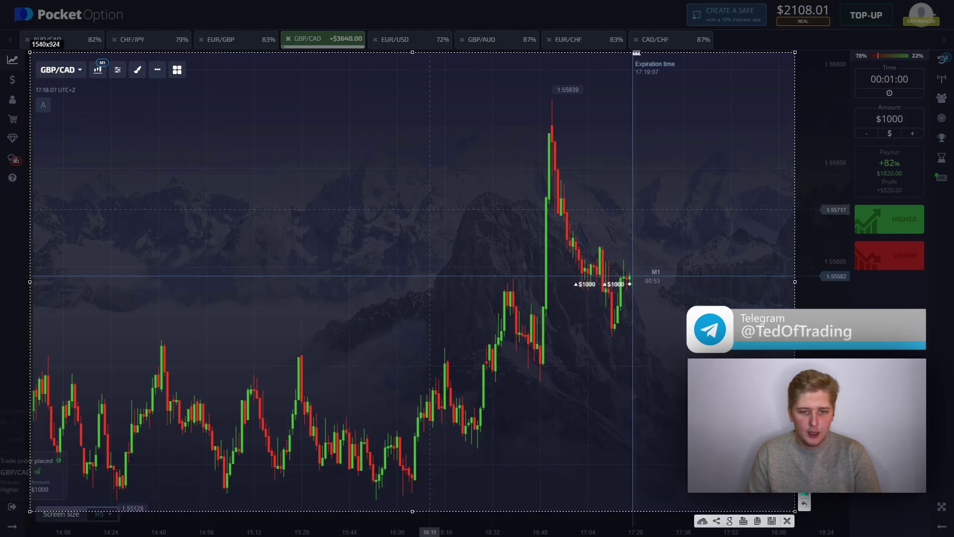
drag(114, 495, 578, 494)
drag(57, 351, 589, 351)
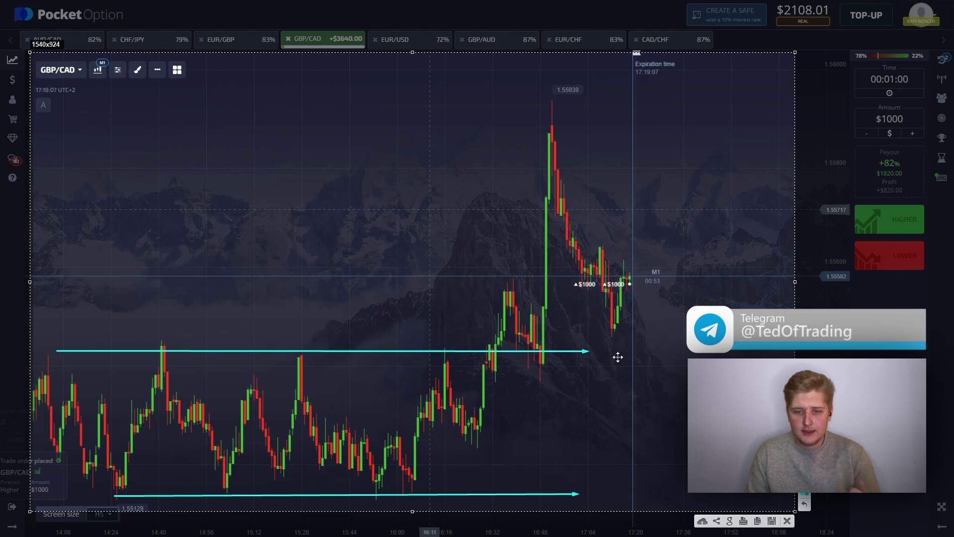
Mark the GBP/CAD rise, peak and fall, box the support zone, draw a rising arrow from it, and discard the capture.
mouse_move(541, 351)
mouse_down()
mouse_move(549, 255)
mouse_move(541, 151)
mouse_up()
drag(546, 110, 548, 109)
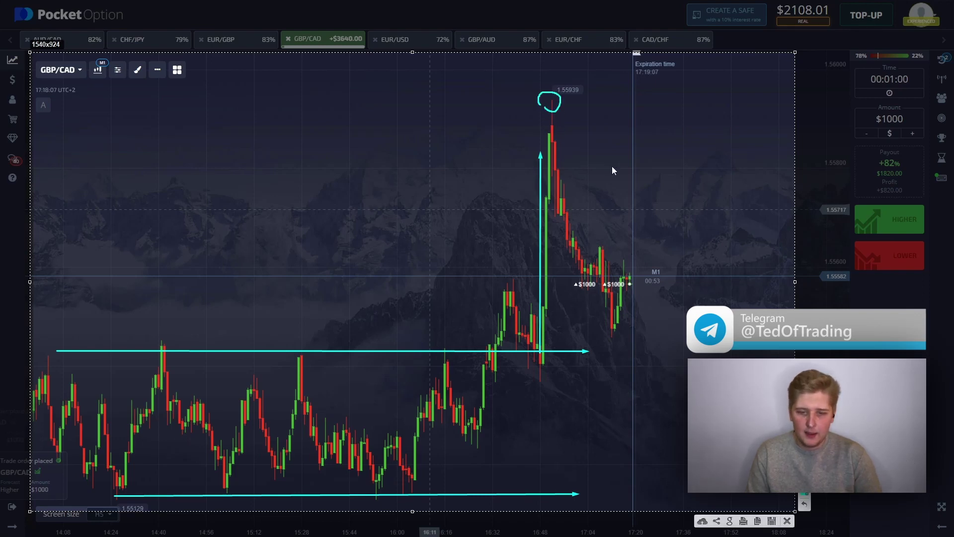
drag(550, 126, 416, 327)
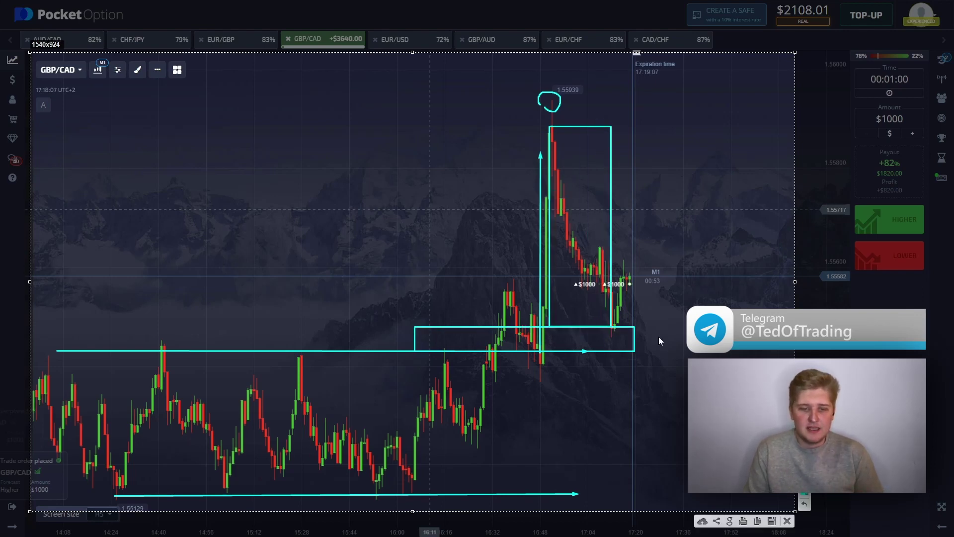
drag(621, 327, 682, 205)
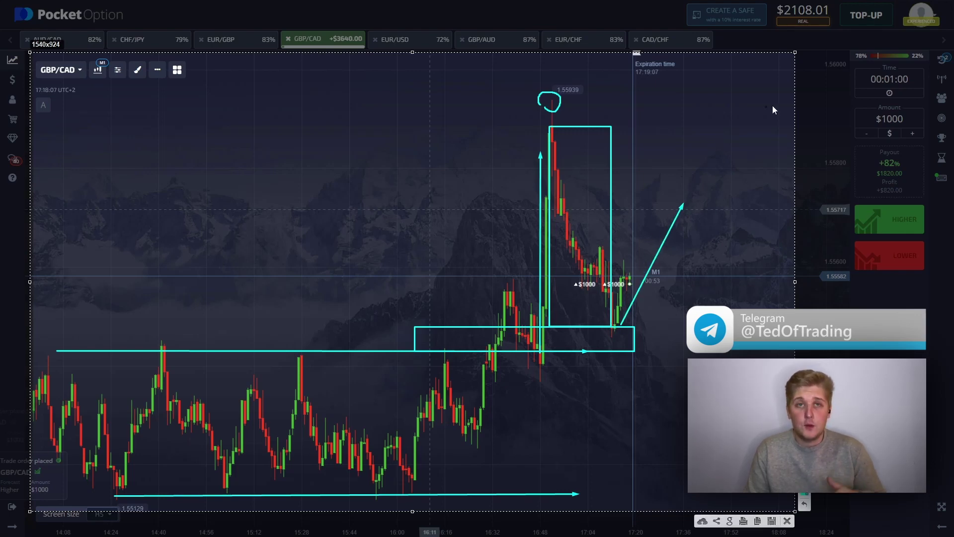
click(787, 520)
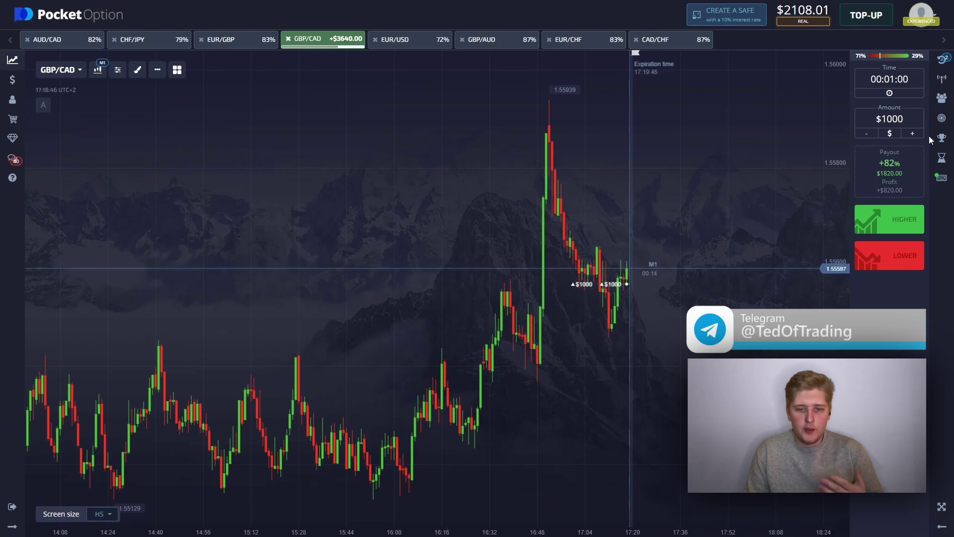
Check the trades list once the GBP/CAD trades close, hide it, and examine the AUD/CAD chart over a longer period.
click(942, 59)
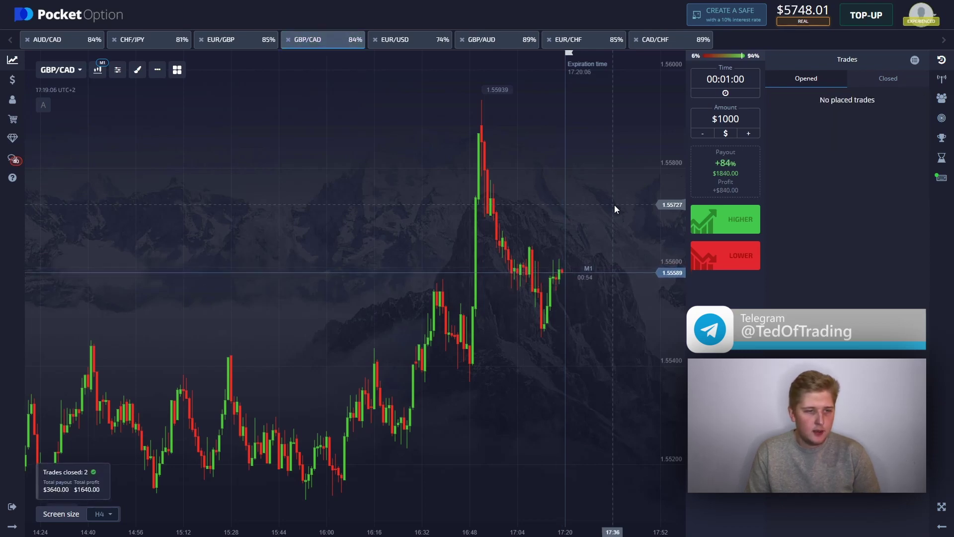
click(942, 59)
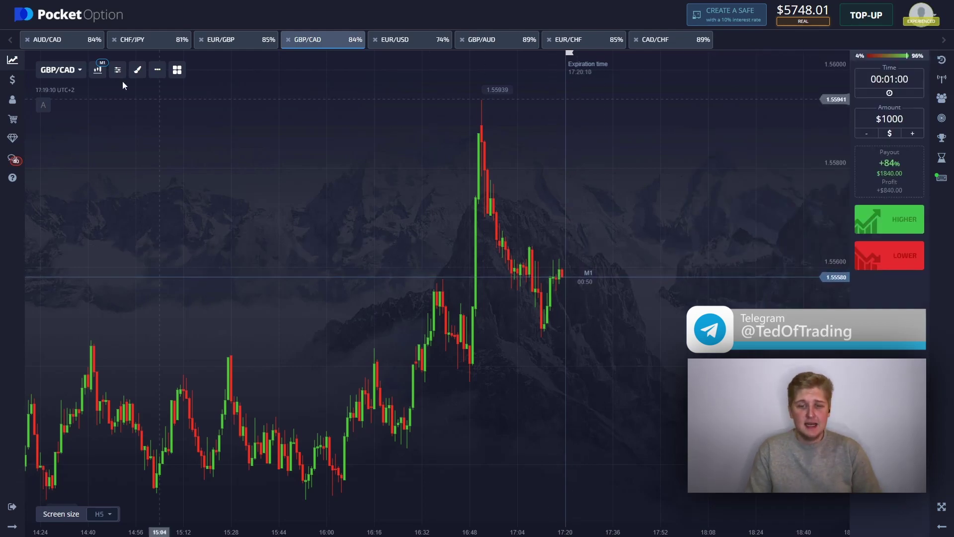
click(59, 40)
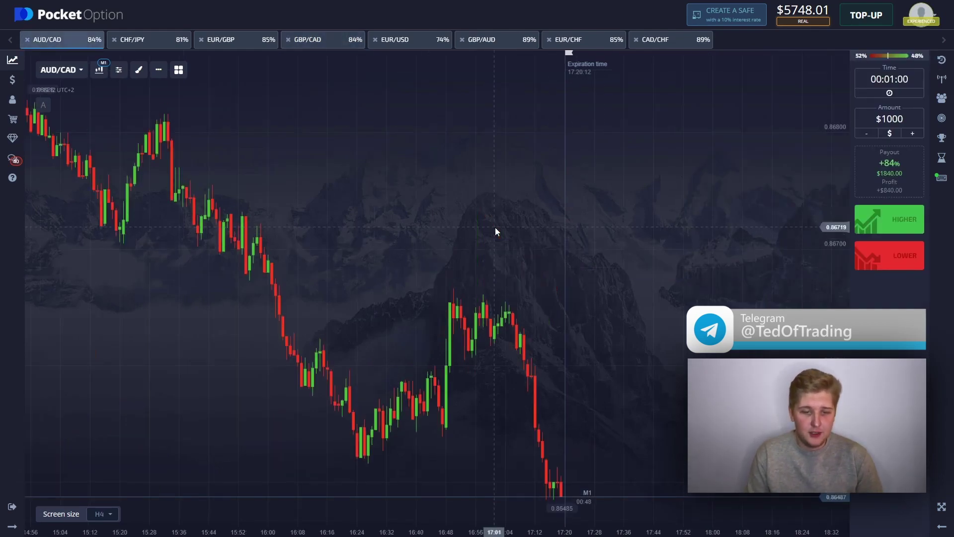
scroll(495, 228, down, 1)
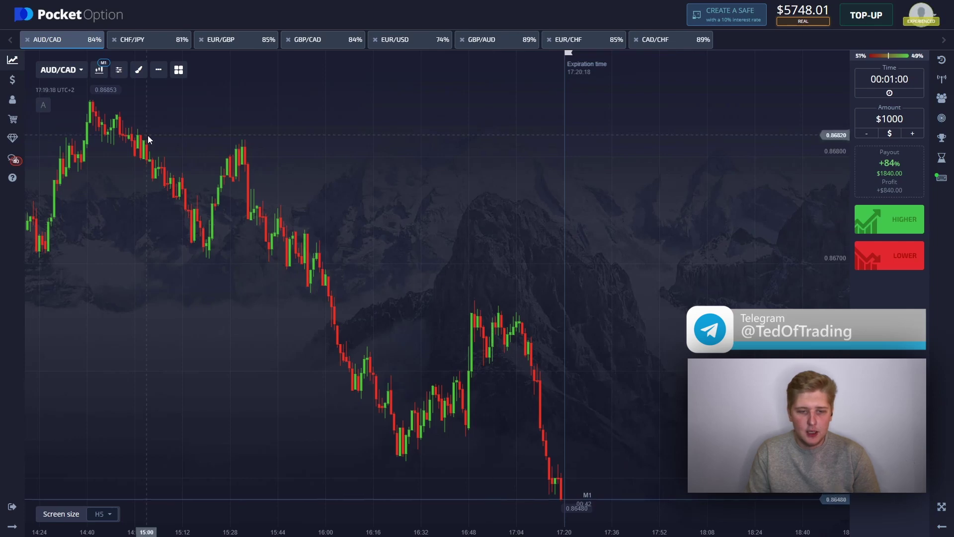
Open the withdrawal form and set the withdrawal amount to $5600.
click(12, 79)
click(476, 258)
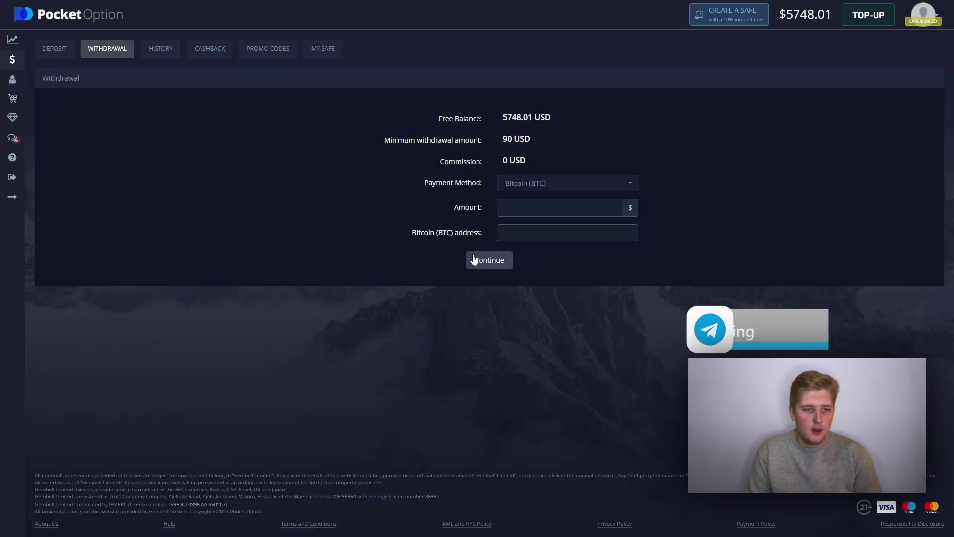
click(525, 210)
text(5600)
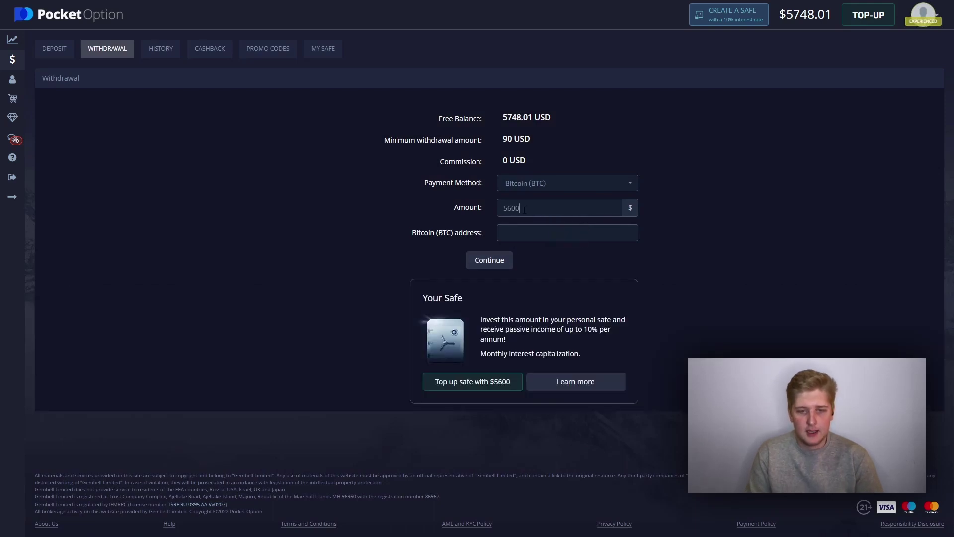
Select Tether (USDT) and fill in the wallet address, submit the withdrawal request, and return to the trading page.
click(527, 237)
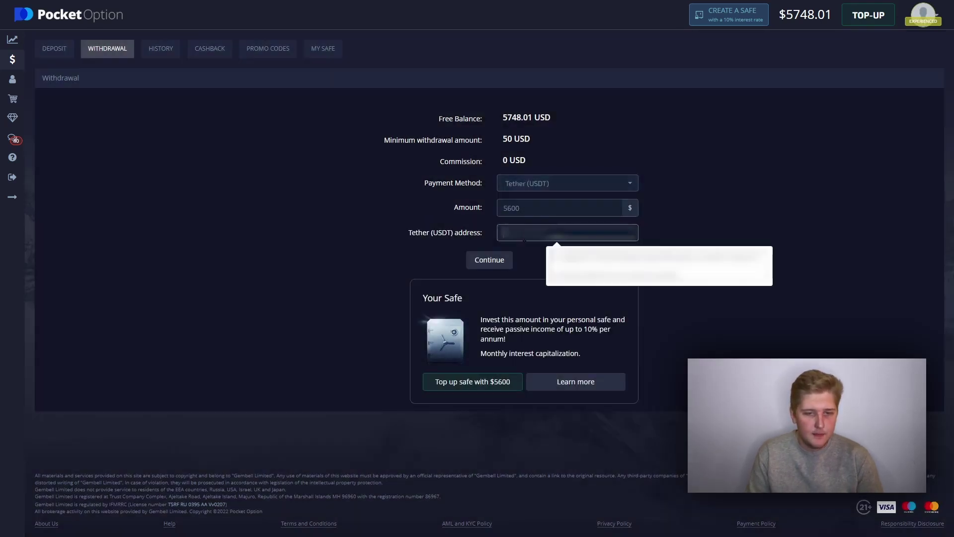
click(646, 264)
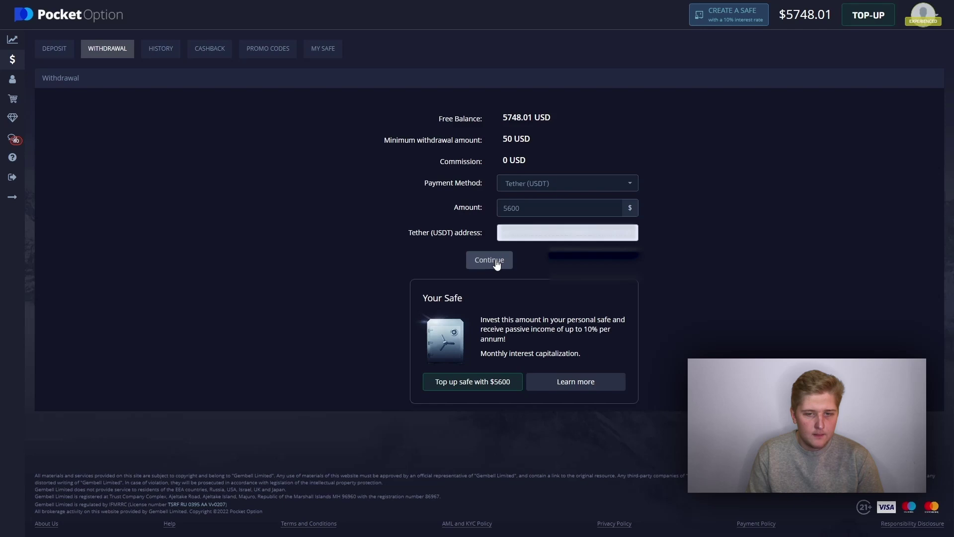
click(497, 264)
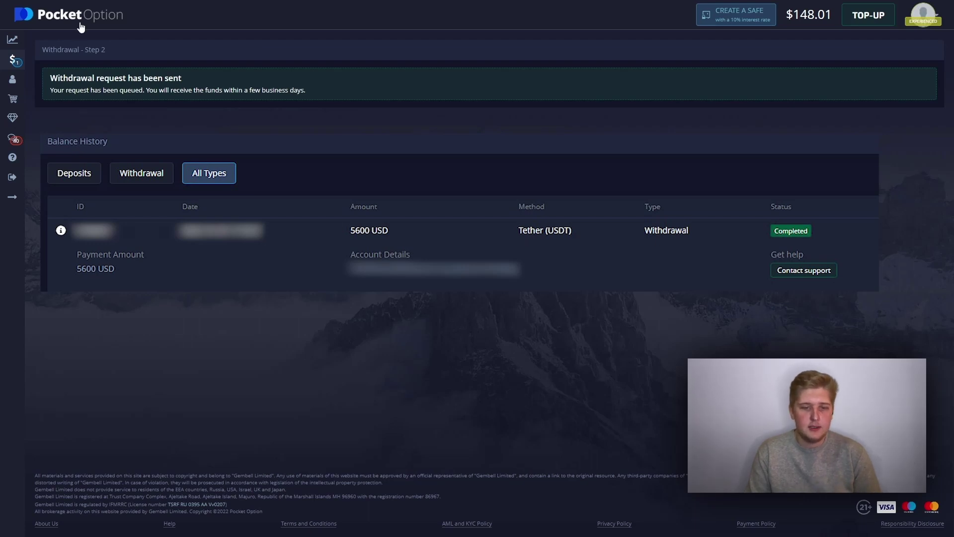
click(81, 26)
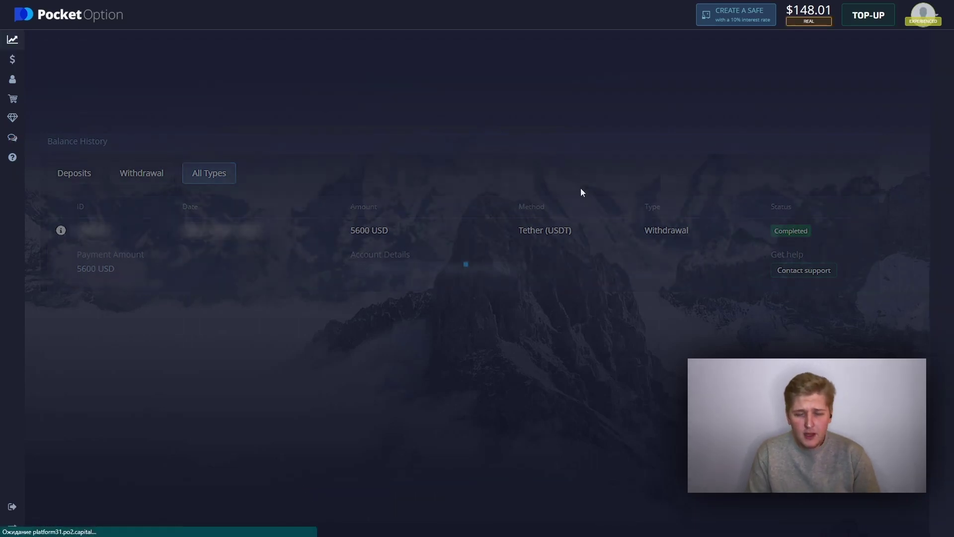